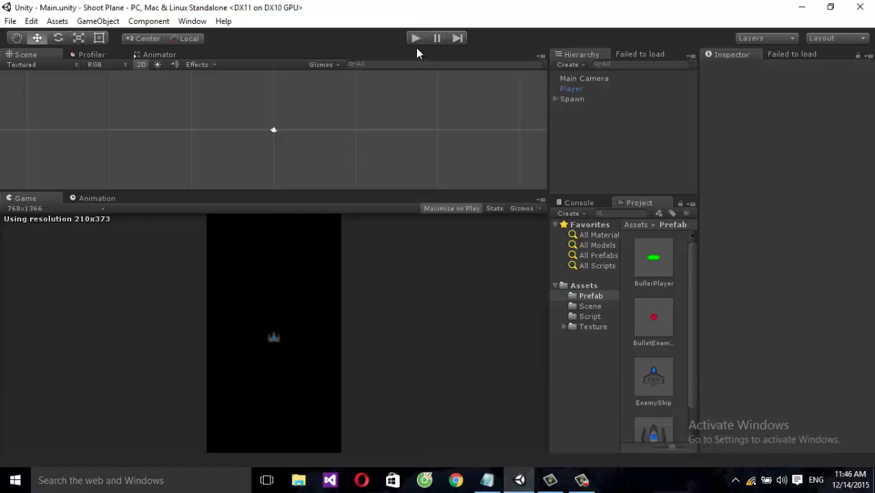
Play-test the game, steering the ship left and right while firing, then stop Play mode.
{"action": "left_click", "coordinate": [413, 40]}
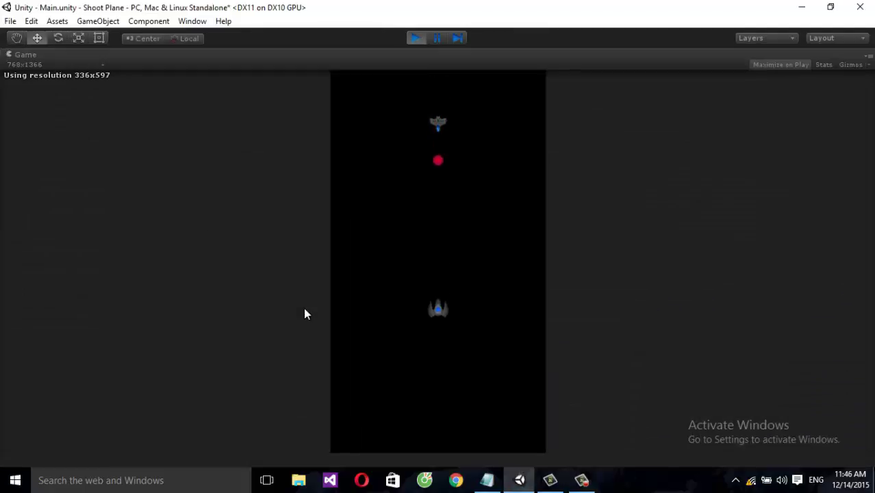
{"action": "key", "text": "Left"}
{"action": "key", "text": "Right"}
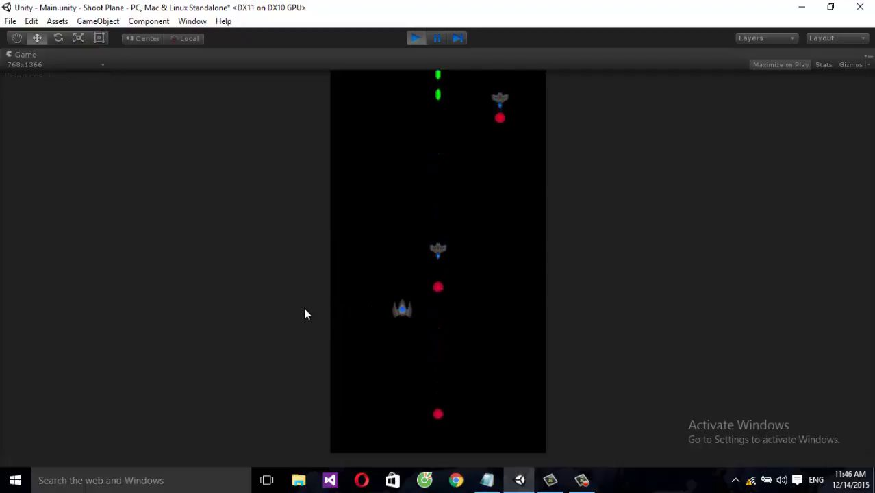
{"action": "key", "text": "Left"}
{"action": "key", "text": "Right"}
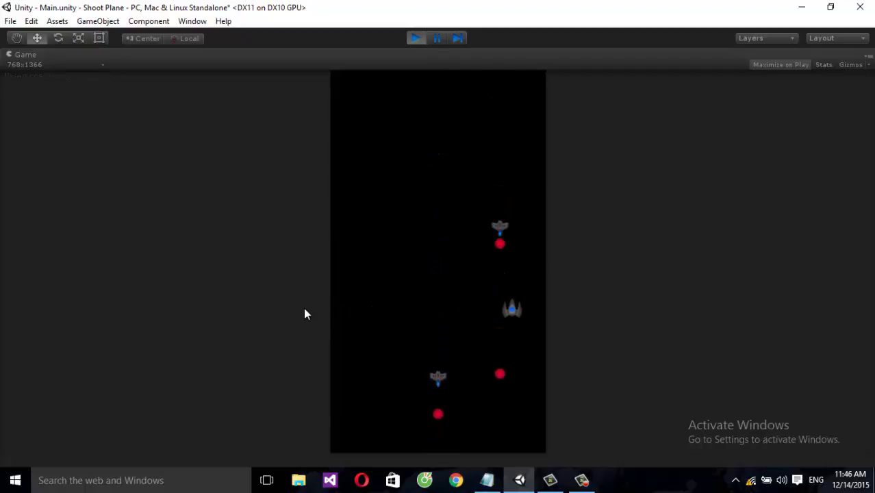
{"action": "key", "text": "Left"}
{"action": "key", "text": "Left"}
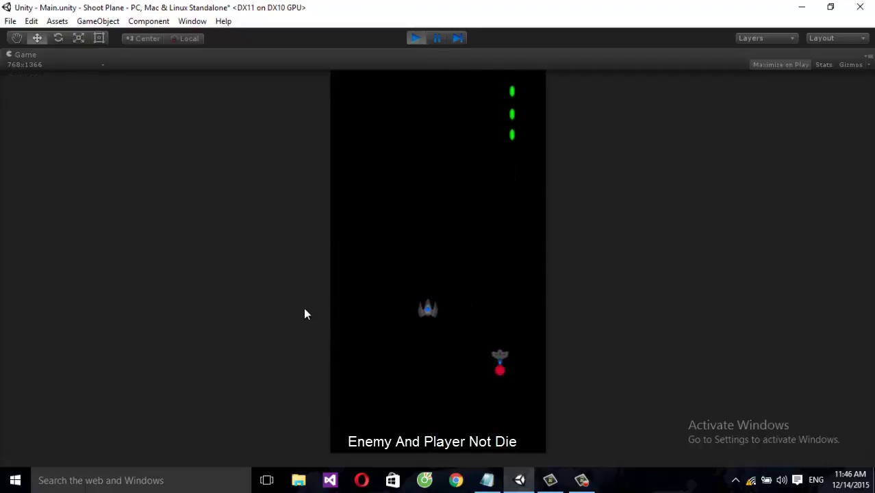
{"action": "key", "text": "Right"}
{"action": "key", "text": "Left"}
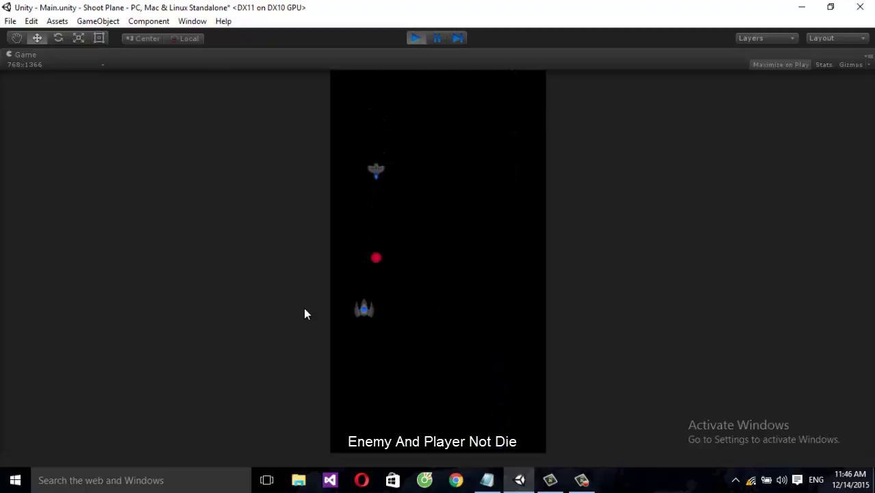
{"action": "key", "text": "Right"}
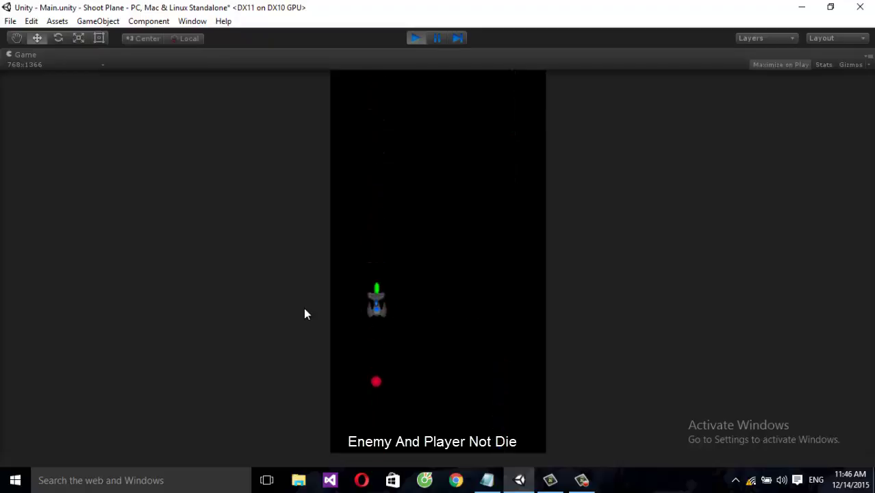
{"action": "left_click", "coordinate": [415, 38]}
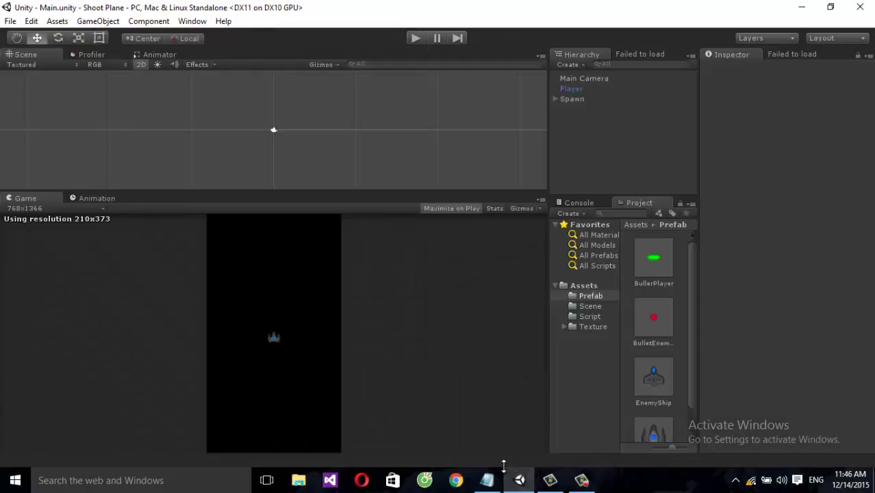
Review the notes, highlighting the title and the trigger-collider line for player, enemy and bullet.
{"action": "left_click", "coordinate": [487, 480]}
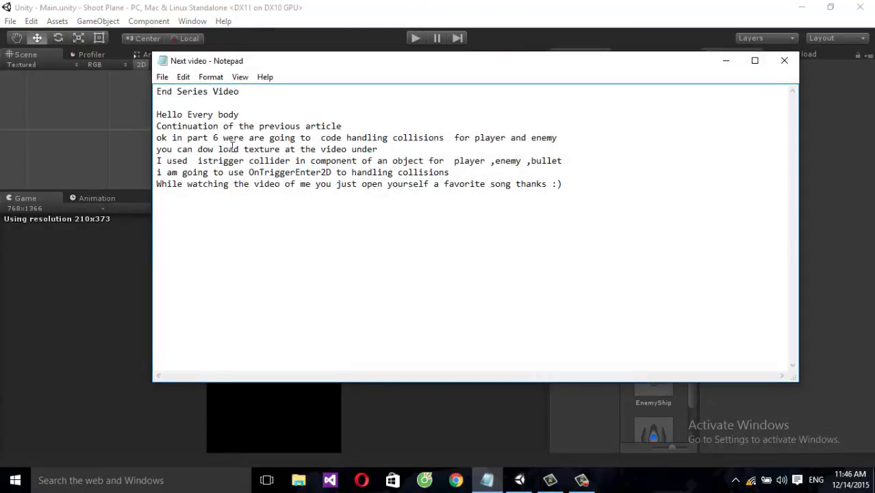
{"action": "mouse_move", "coordinate": [201, 99]}
{"action": "left_mouse_down"}
{"action": "mouse_move", "coordinate": [156, 93]}
{"action": "mouse_move", "coordinate": [346, 127]}
{"action": "mouse_move", "coordinate": [568, 133]}
{"action": "left_mouse_up"}
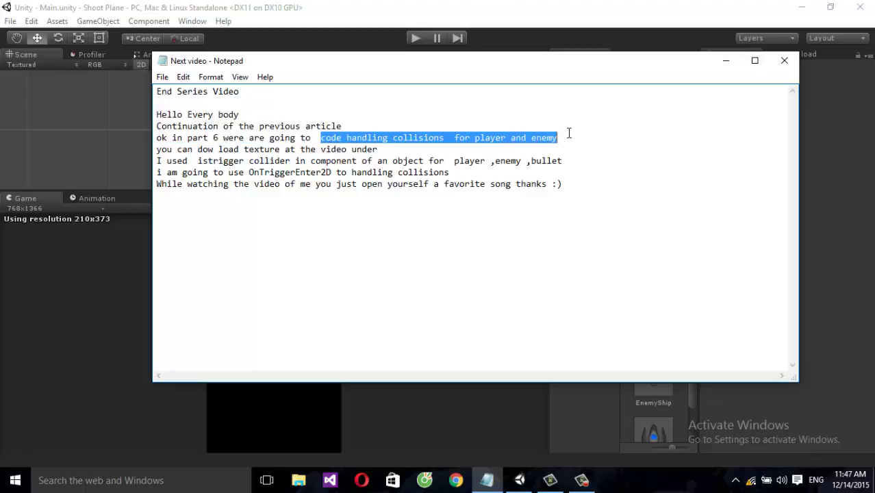
{"action": "left_click_drag", "start_coordinate": [157, 161], "coordinate": [301, 161]}
{"action": "left_click_drag", "start_coordinate": [567, 160], "coordinate": [449, 160]}
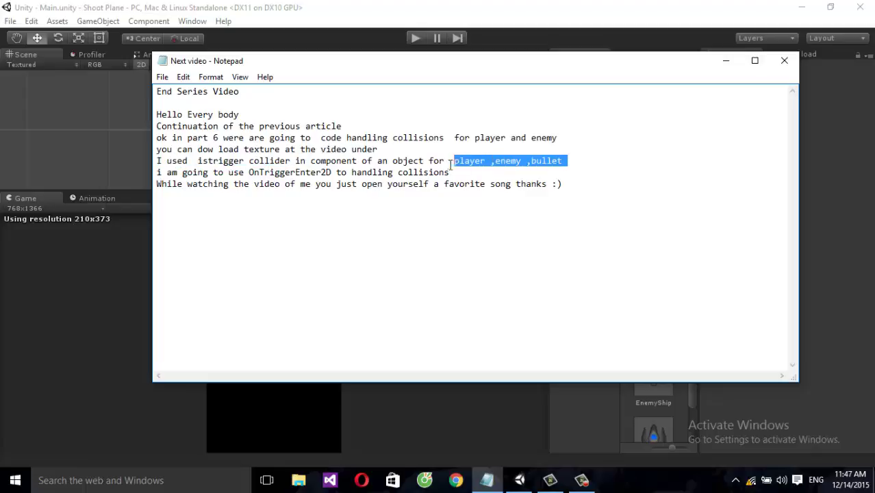
{"action": "left_click", "coordinate": [724, 61]}
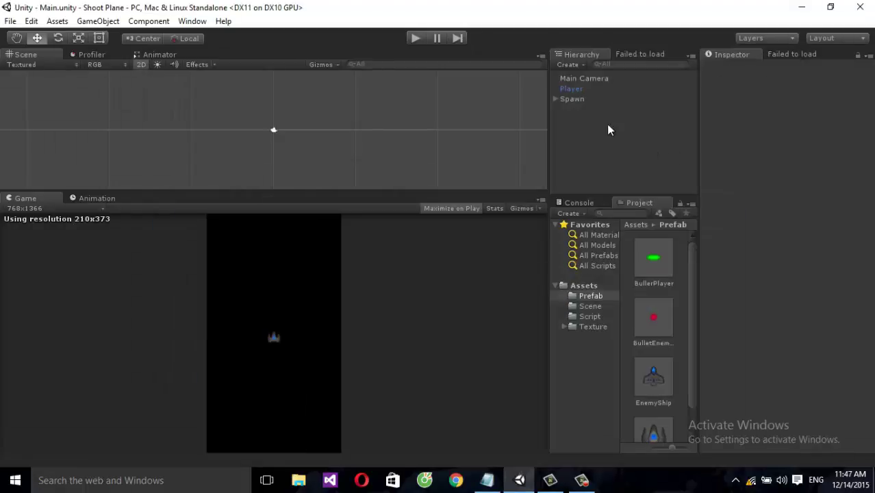
Enable Is Trigger on the Player's Box Collider 2D, then inspect the BulletEnemyShip, BullerPlayer and Player prefabs.
{"action": "left_click", "coordinate": [575, 89]}
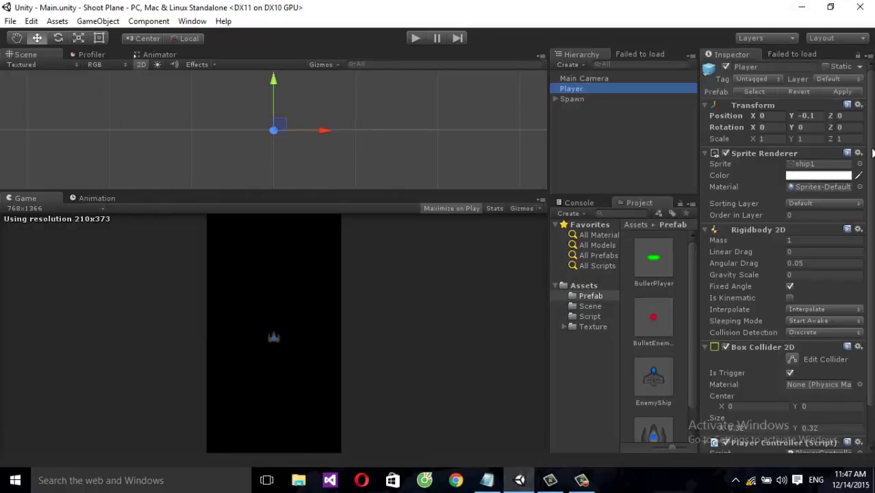
{"action": "scroll", "coordinate": [864, 246], "scroll_direction": "down", "scroll_amount": 3}
{"action": "left_click", "coordinate": [790, 329]}
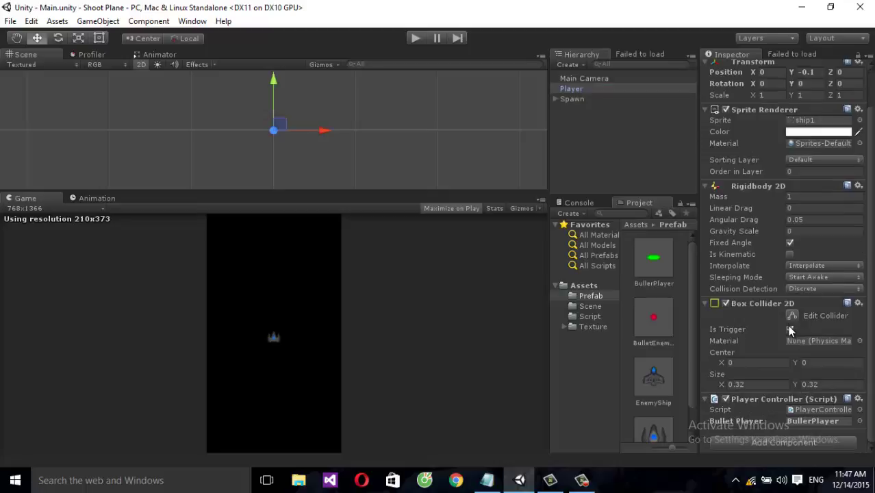
{"action": "left_click", "coordinate": [653, 327]}
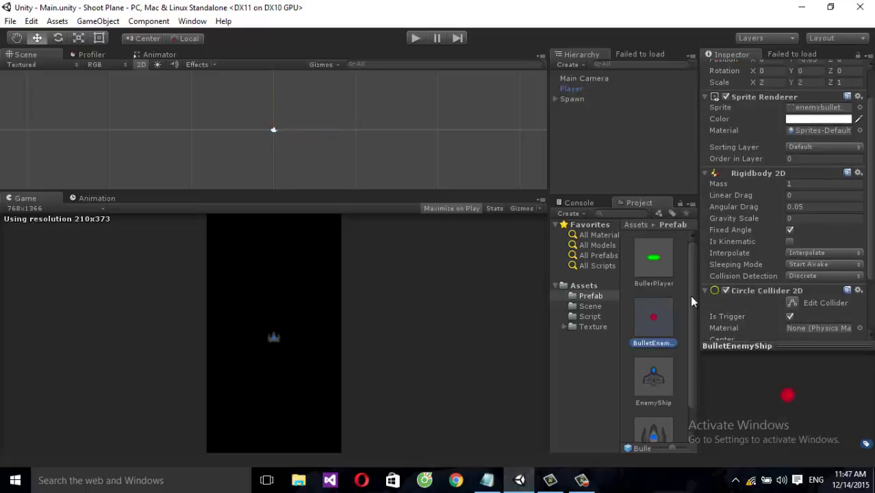
{"action": "left_click", "coordinate": [653, 261]}
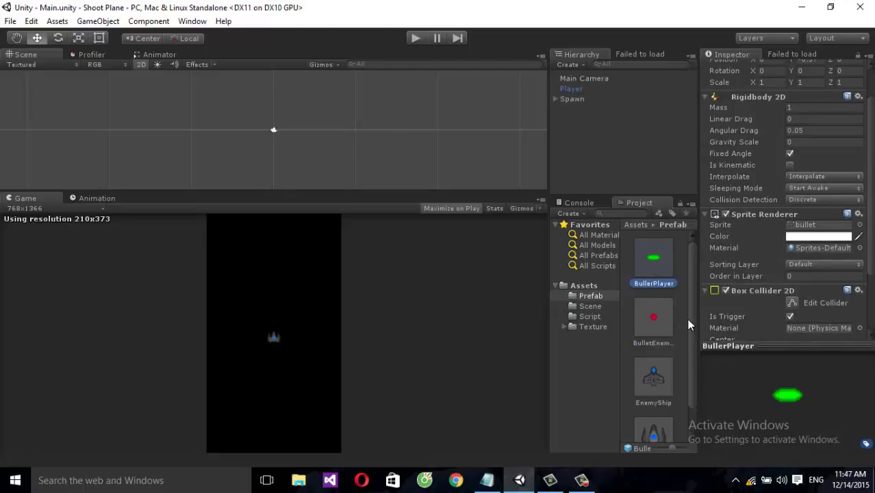
{"action": "scroll", "coordinate": [690, 330], "scroll_direction": "down", "scroll_amount": 2}
{"action": "left_click", "coordinate": [662, 403]}
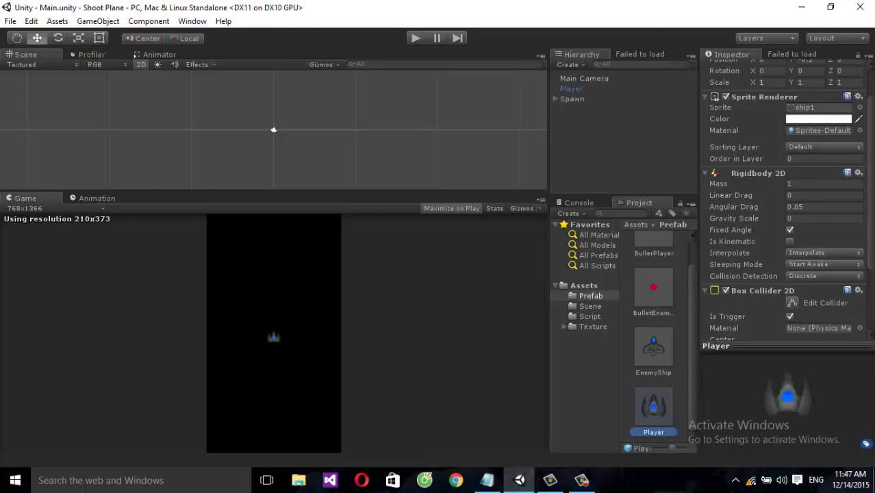
{"action": "scroll", "coordinate": [781, 274], "scroll_direction": "down", "scroll_amount": 3}
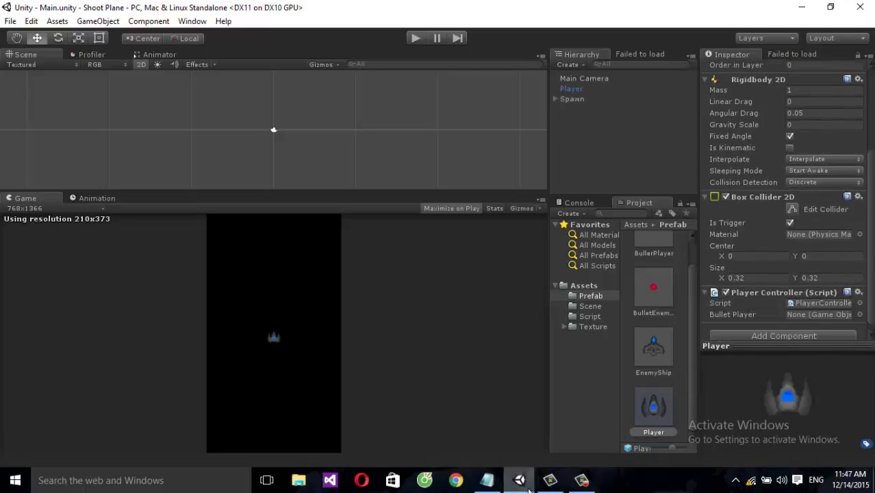
{"action": "left_click", "coordinate": [487, 484]}
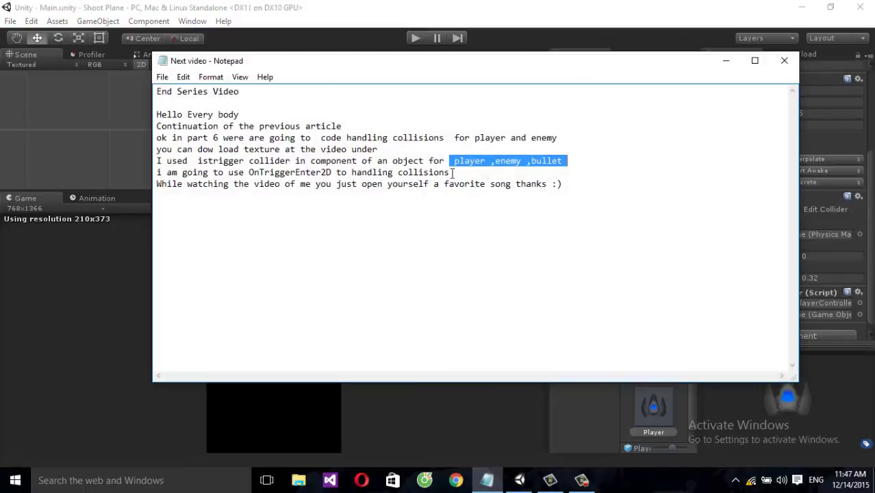
{"action": "left_click_drag", "start_coordinate": [157, 183], "coordinate": [326, 179]}
{"action": "left_click_drag", "start_coordinate": [449, 172], "coordinate": [250, 172]}
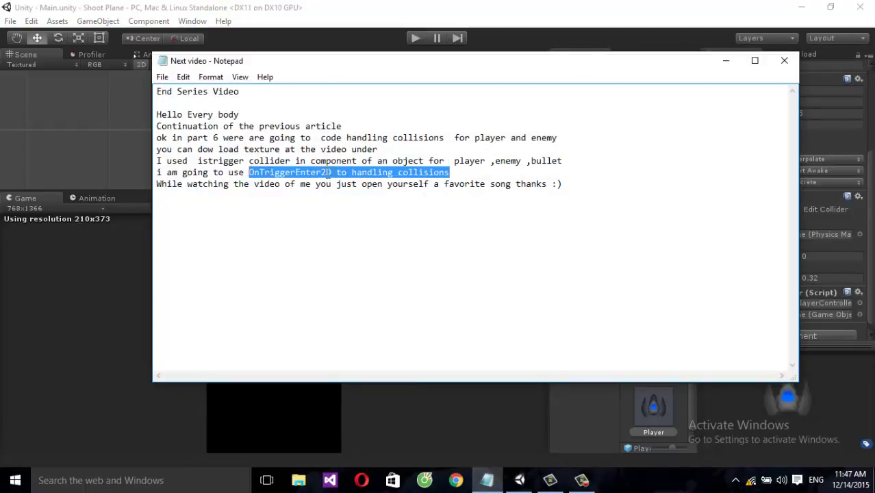
{"action": "left_click", "coordinate": [478, 226]}
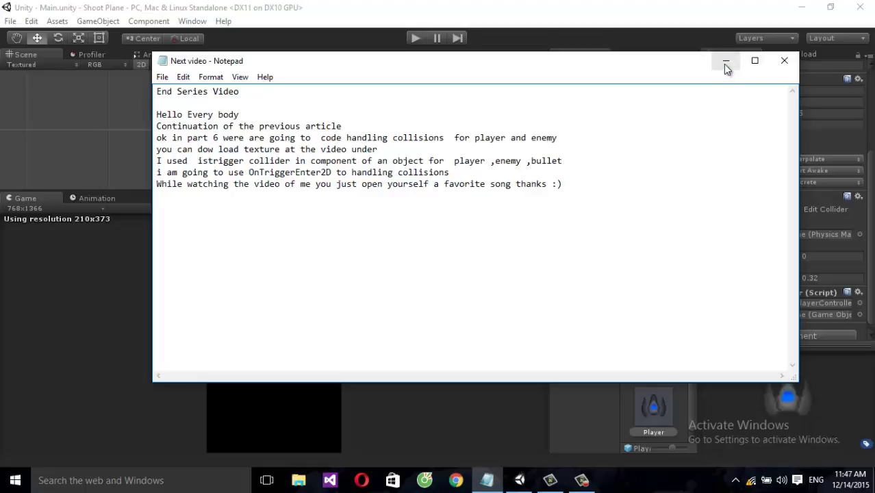
{"action": "left_click", "coordinate": [726, 65]}
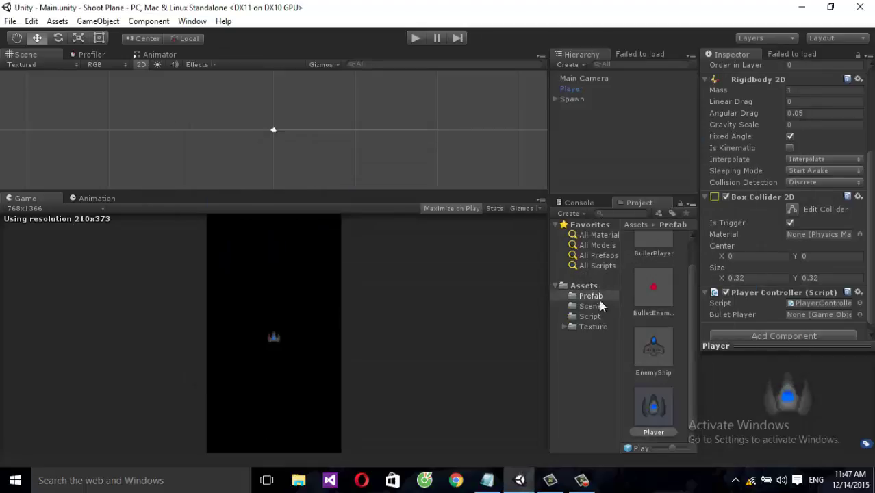
Launch PlayerController from the Script folder in MonoDevelop and maximize the notes window.
{"action": "left_click", "coordinate": [589, 316]}
{"action": "scroll", "coordinate": [692, 288], "scroll_direction": "up", "scroll_amount": 2}
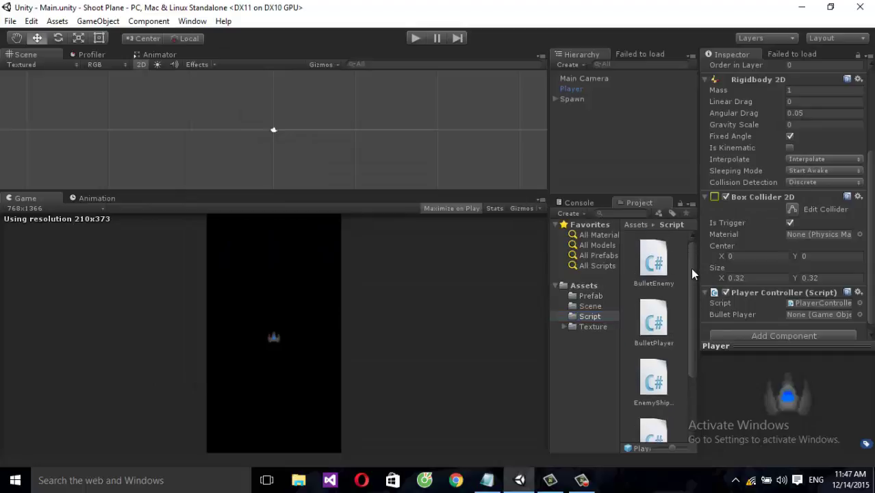
{"action": "left_click_drag", "start_coordinate": [691, 288], "coordinate": [695, 342]}
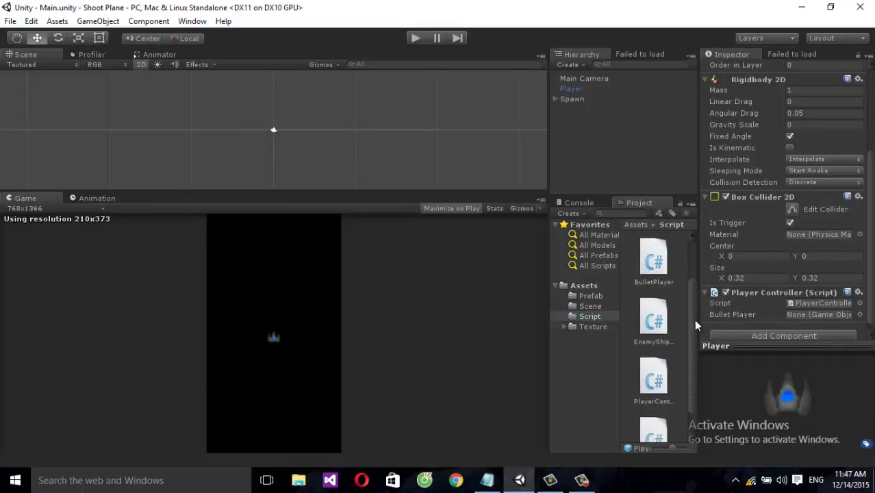
{"action": "double_click", "coordinate": [653, 353]}
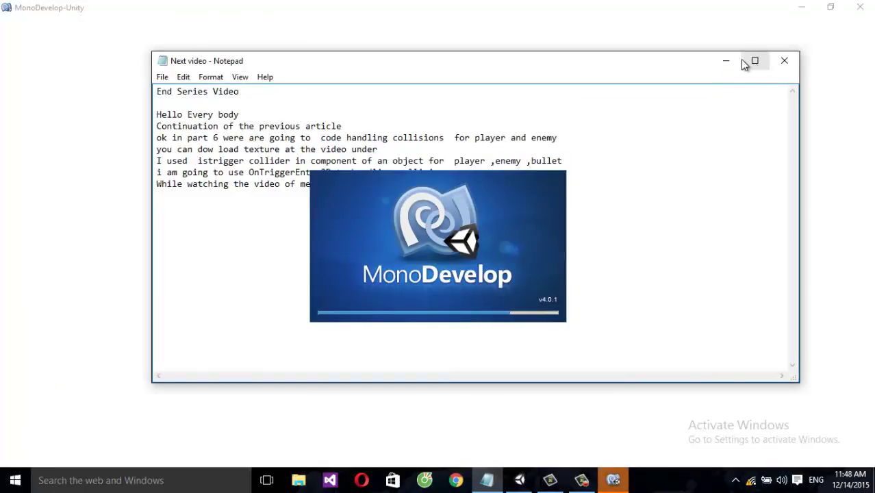
{"action": "left_click", "coordinate": [754, 61]}
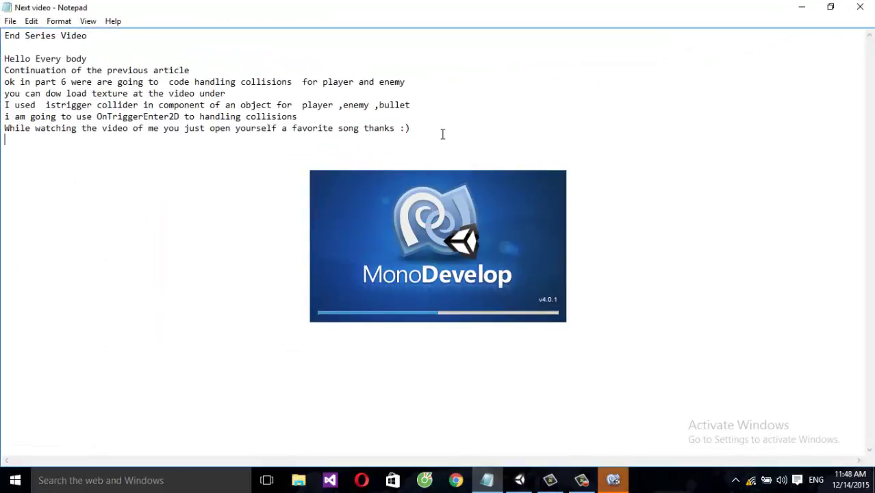
Add the line 'add tag for bullet enemy and player' below the collisions note.
{"action": "left_click", "coordinate": [439, 114]}
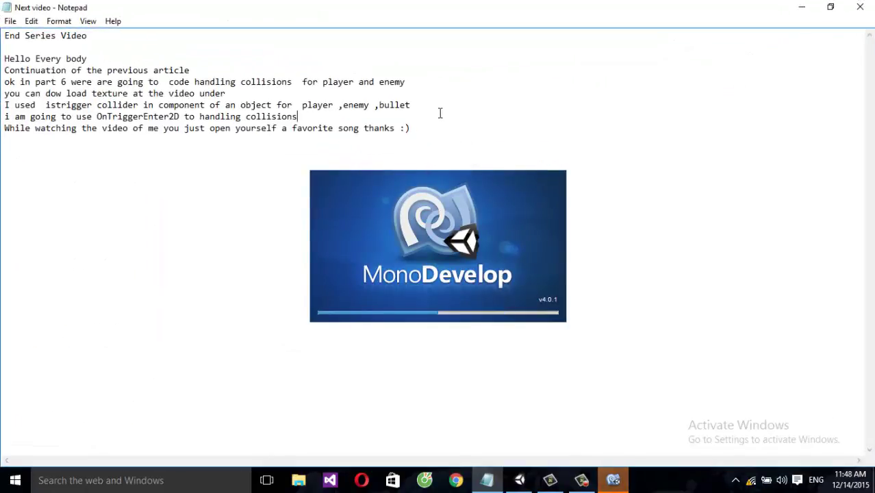
{"action": "key", "text": "Return"}
{"action": "type", "text": "add"}
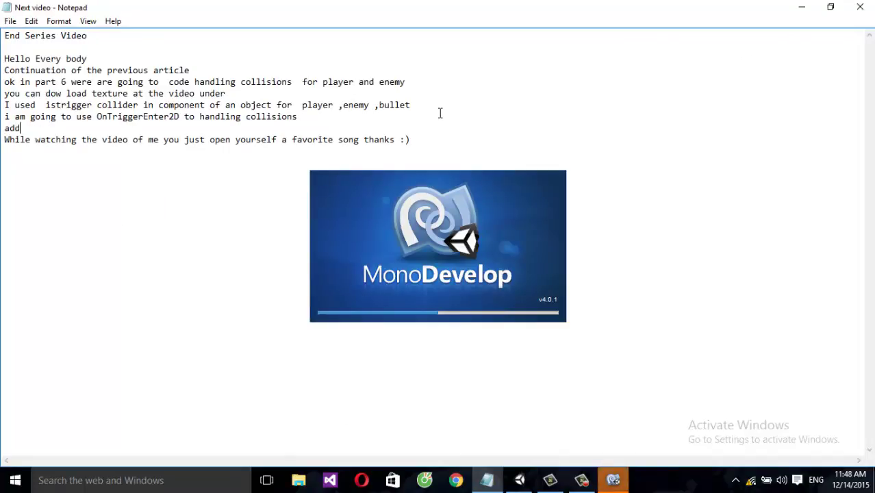
{"action": "type", "text": " tag for "}
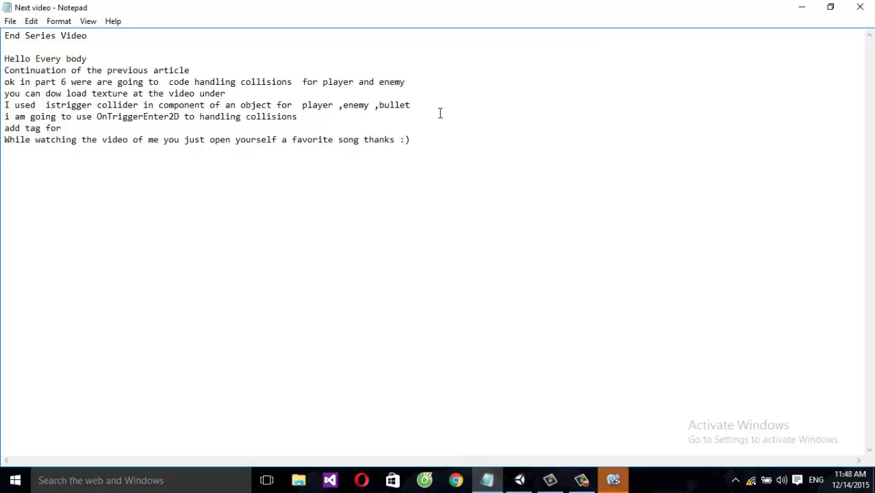
{"action": "type", "text": "ullet"}
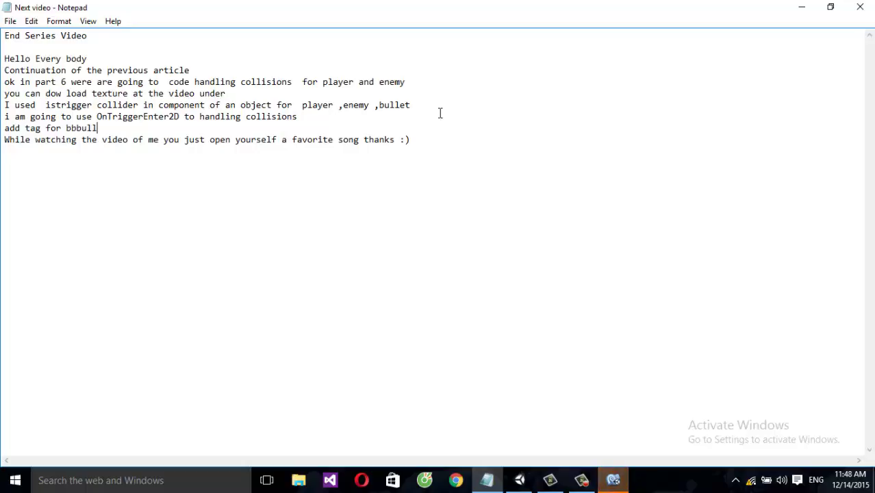
{"action": "key", "text": "BackSpace"}
{"action": "key", "text": "BackSpace"}
{"action": "key", "text": "BackSpace"}
{"action": "key", "text": "BackSpace"}
{"action": "key", "text": "BackSpace"}
{"action": "type", "text": "ull"}
{"action": "type", "text": "et e"}
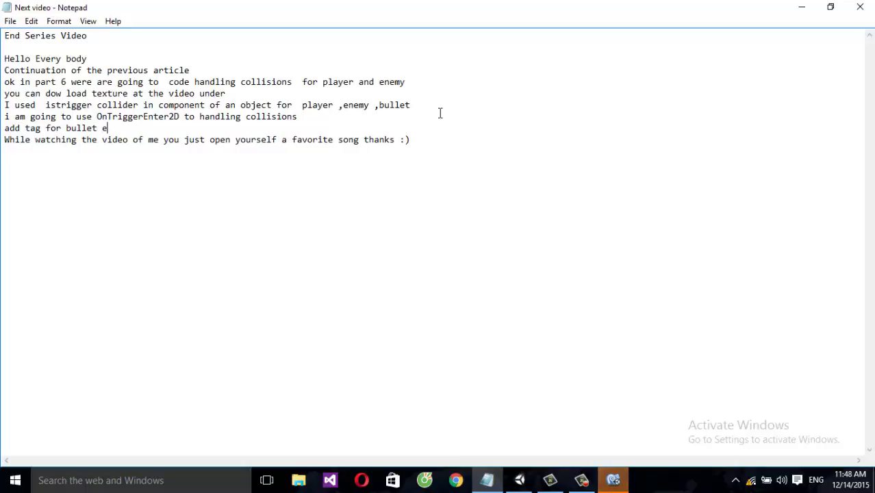
{"action": "type", "text": "nemy"}
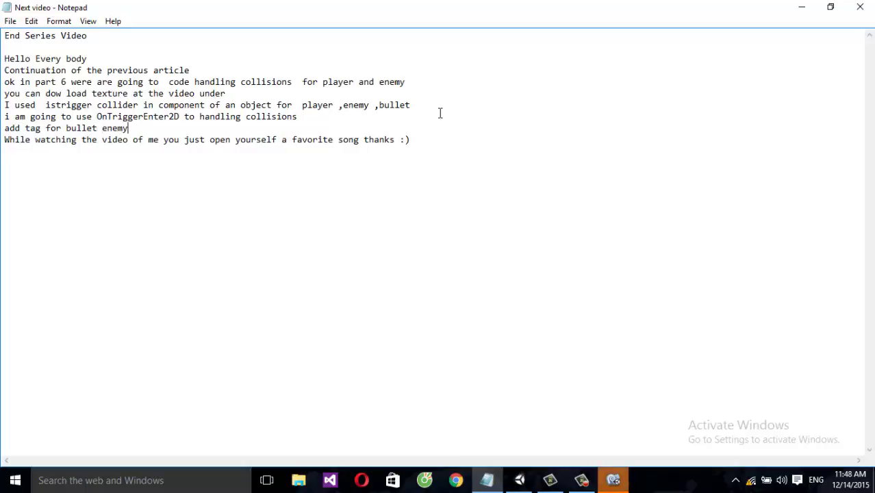
{"action": "type", "text": " and pl"}
{"action": "type", "text": "ayer"}
Select the Player and reach the Tags & Layers settings through Add Tag.
{"action": "left_click", "coordinate": [519, 479]}
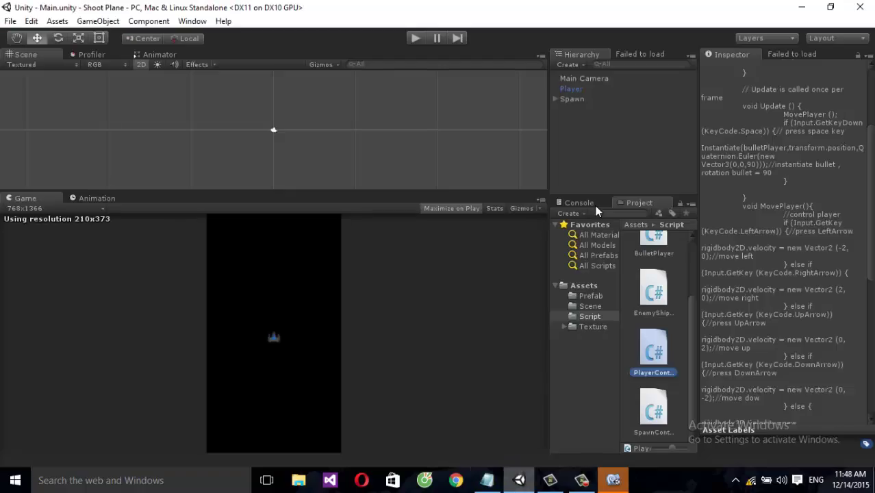
{"action": "left_click", "coordinate": [569, 89]}
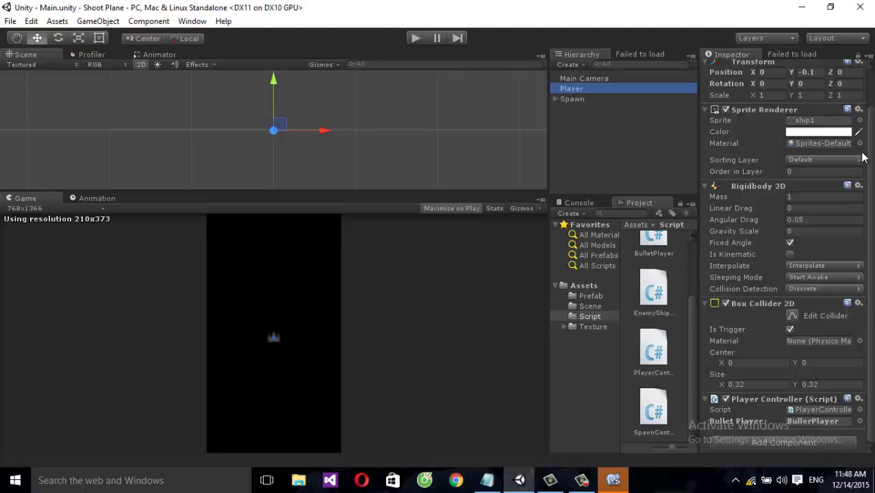
{"action": "scroll", "coordinate": [862, 157], "scroll_direction": "up", "scroll_amount": 1}
{"action": "scroll", "coordinate": [842, 131], "scroll_direction": "up", "scroll_amount": 2}
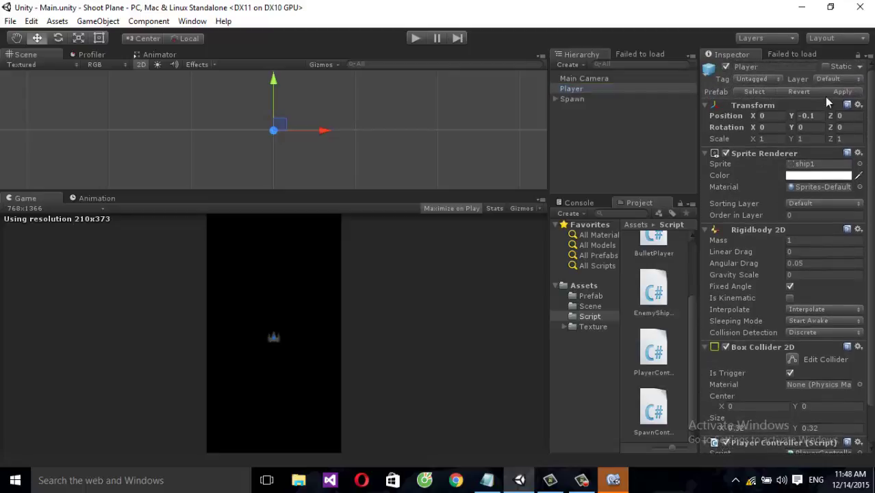
{"action": "left_click", "coordinate": [756, 79]}
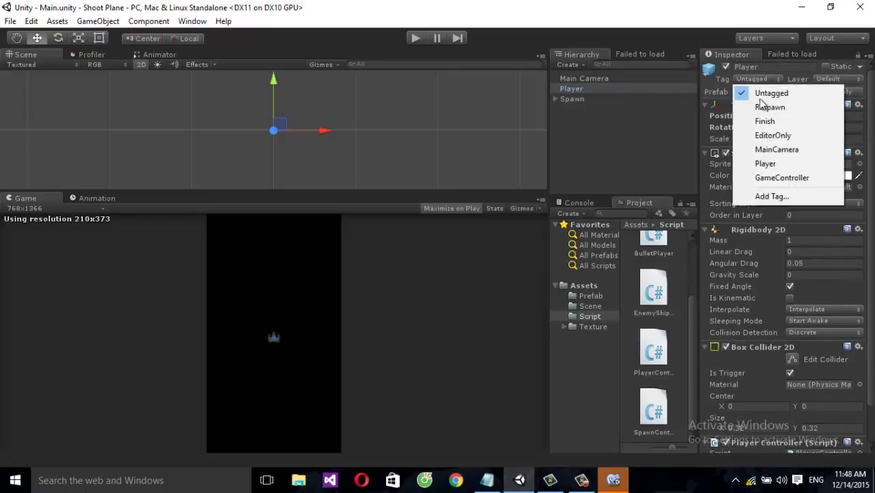
{"action": "left_click", "coordinate": [766, 197]}
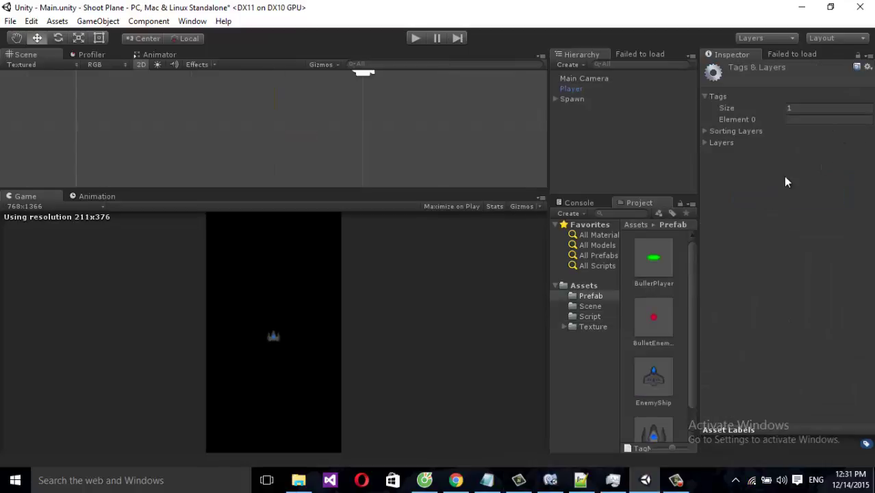
Name the new tags BulletPlayer in Element 0 and BulletEnemy in Element 1.
{"action": "left_click", "coordinate": [799, 117]}
{"action": "type", "text": "Bu"}
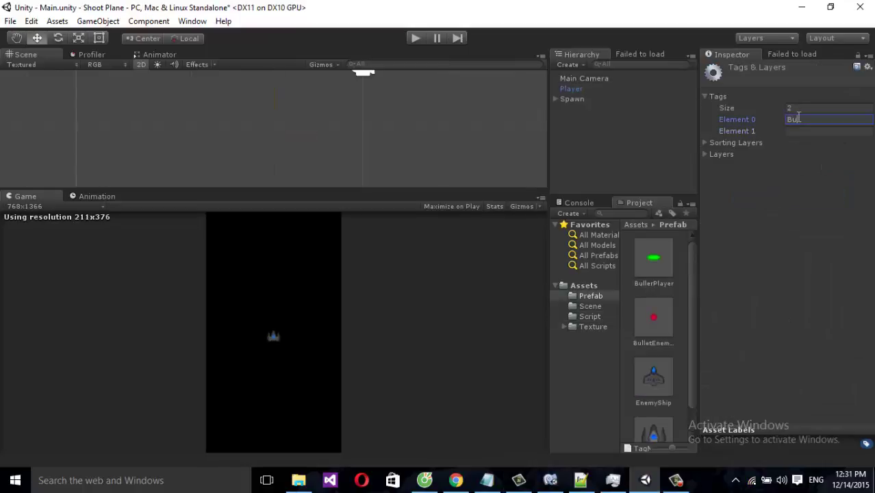
{"action": "type", "text": "ller"}
{"action": "left_click", "coordinate": [814, 130]}
{"action": "type", "text": "Bullet"}
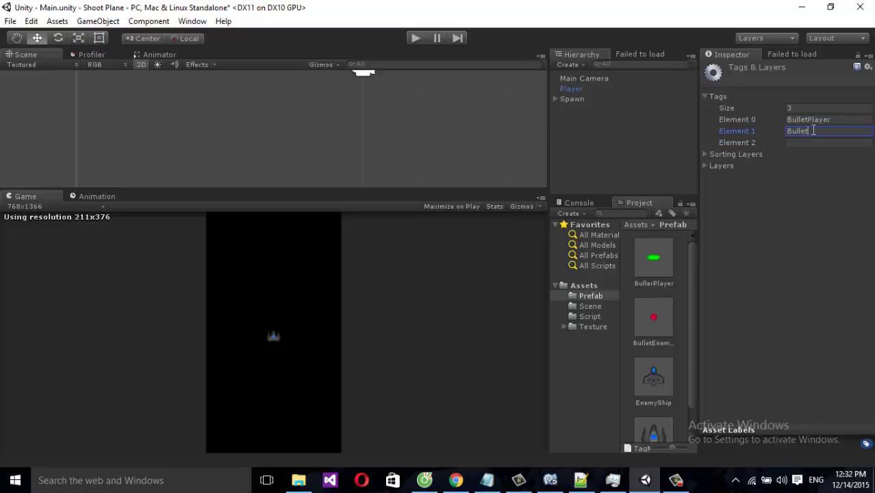
{"action": "type", "text": "Enemy"}
Set the Tag field of BullerPlayer to BulletPlayer and of BulletEnemyShip to BulletEnemy.
{"action": "left_click", "coordinate": [653, 259]}
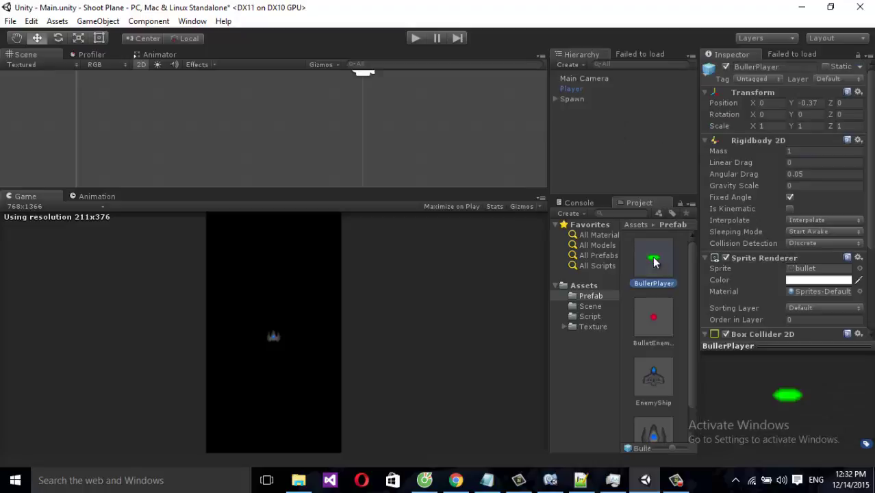
{"action": "left_click", "coordinate": [756, 80]}
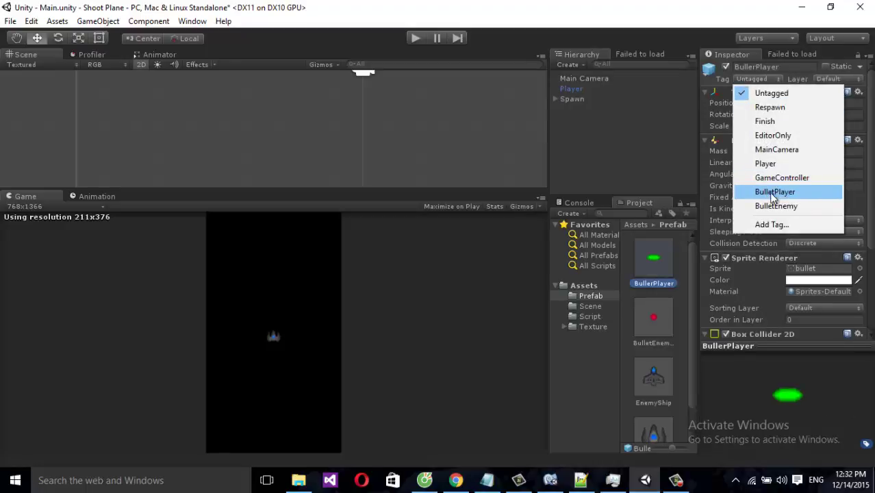
{"action": "left_click", "coordinate": [769, 192]}
{"action": "left_click", "coordinate": [656, 319]}
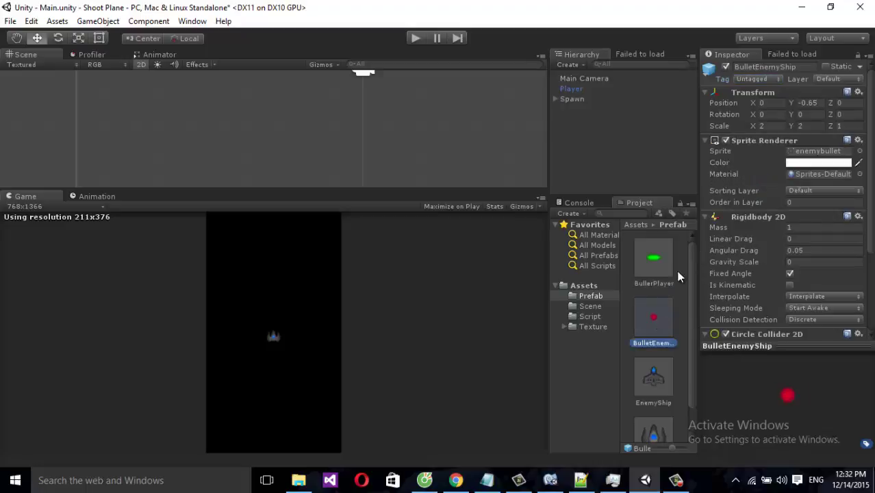
{"action": "left_click", "coordinate": [756, 78]}
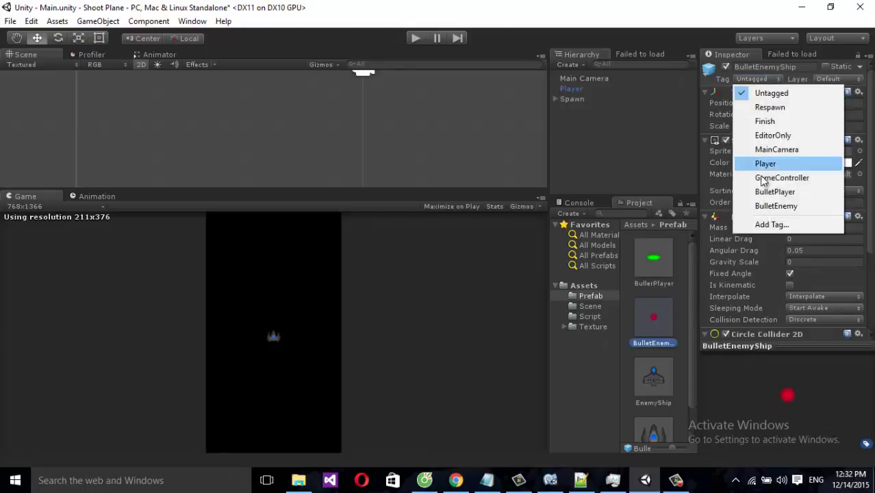
{"action": "left_click", "coordinate": [775, 206]}
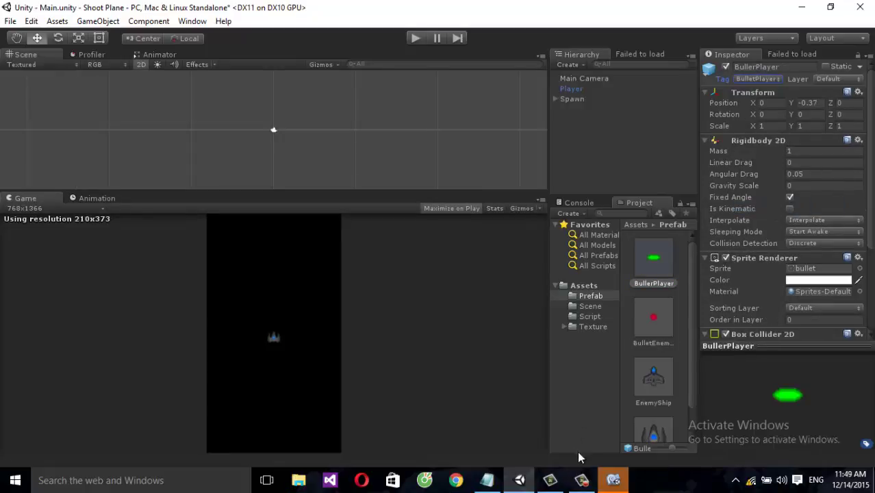
In EnemyShipController.cs, add void OnTriggerEnter2D(Collider2D col){} after the Delay method and begin its if.
{"action": "left_click", "coordinate": [614, 480]}
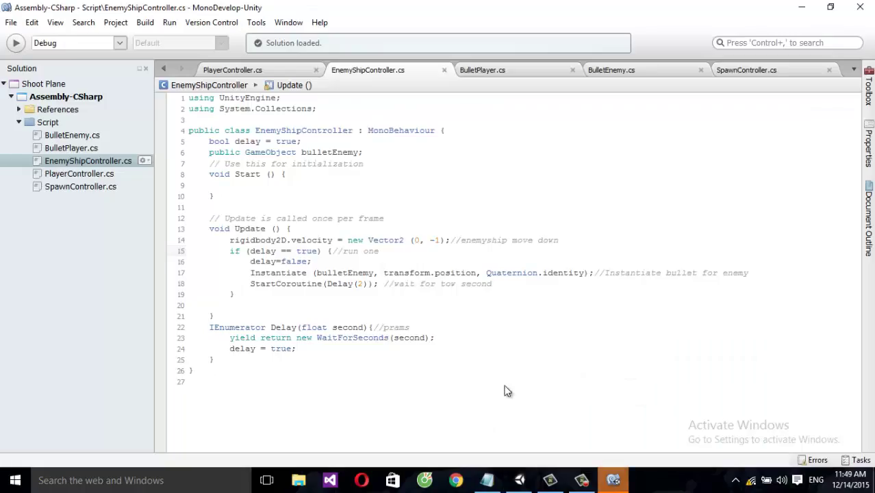
{"action": "left_click", "coordinate": [223, 360]}
{"action": "key", "text": "Return"}
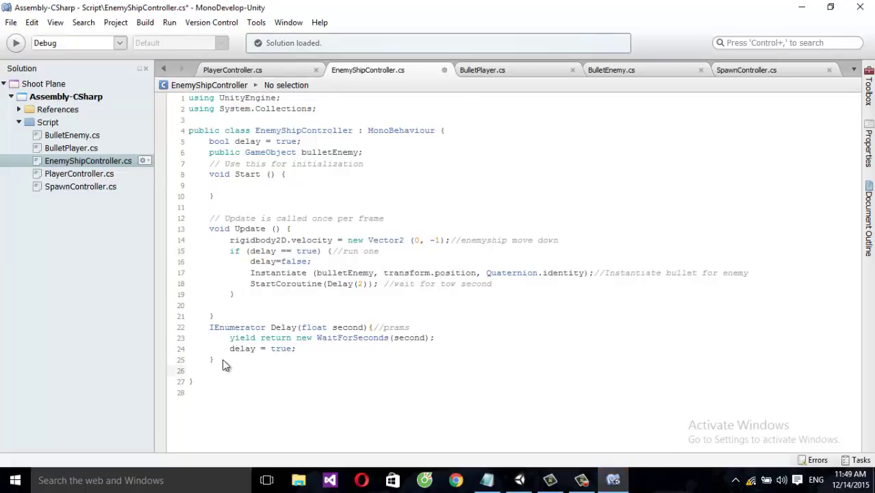
{"action": "type", "text": "voidO"}
{"action": "type", "text": "tTri"}
{"action": "type", "text": "ggerEnt"}
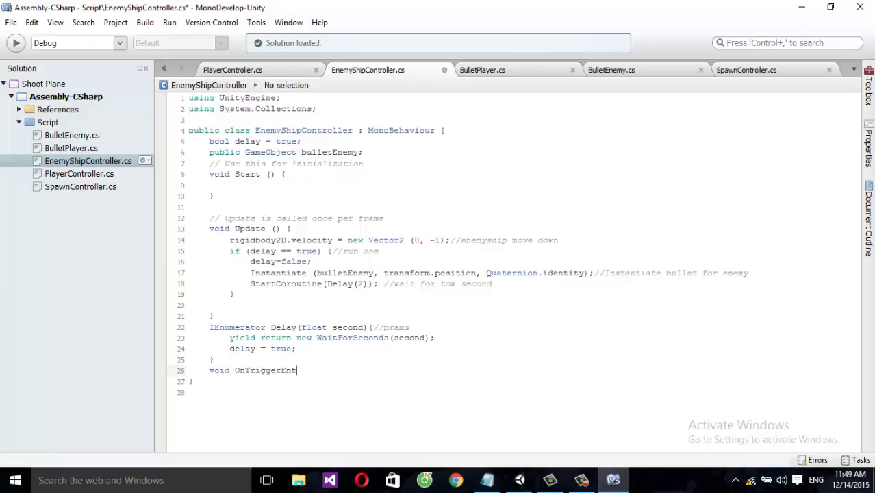
{"action": "type", "text": "er"}
{"action": "type", "text": "D(co"}
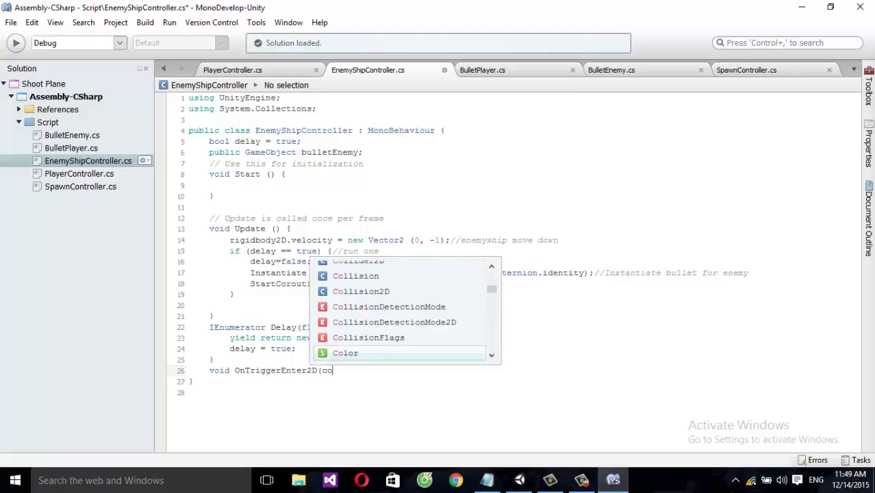
{"action": "type", "text": "lli"}
{"action": "key", "text": "Down"}
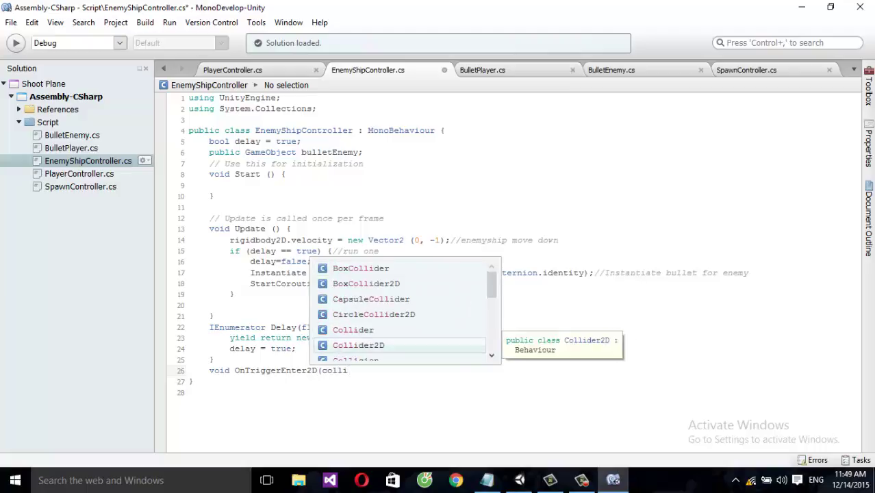
{"action": "key", "text": "Return"}
{"action": "type", "text": "col"}
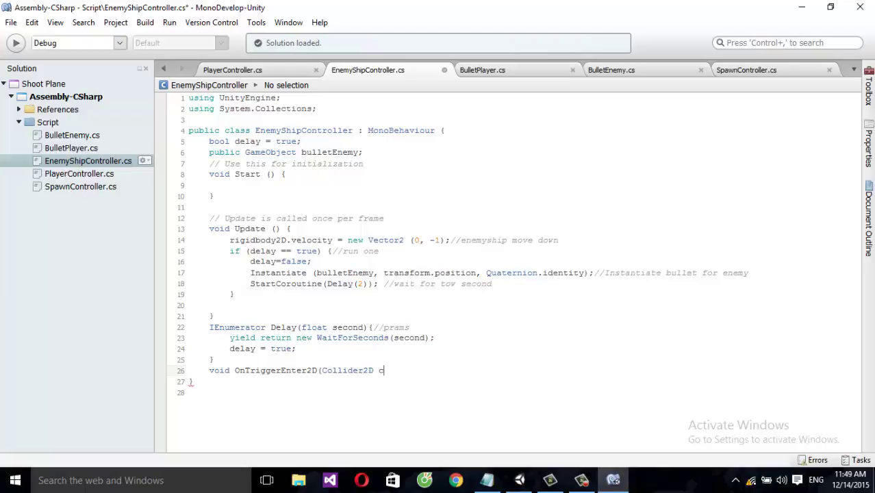
{"action": "type", "text": ")"}
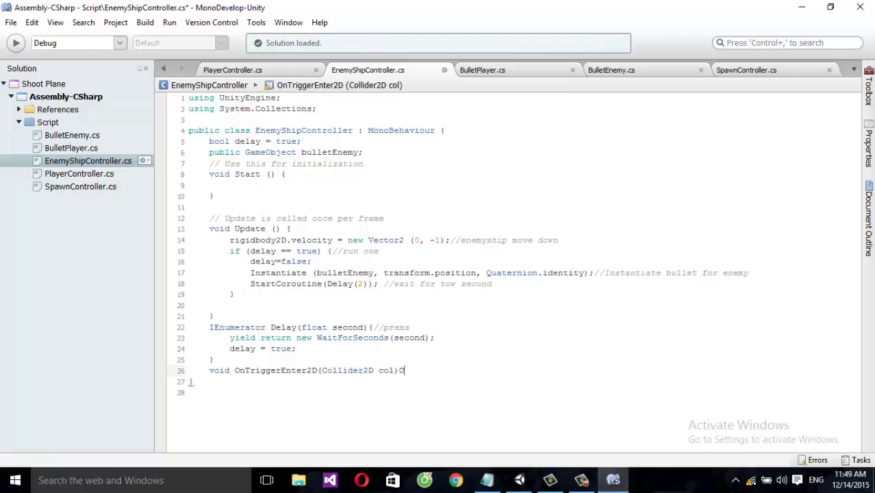
{"action": "type", "text": "{}"}
{"action": "key", "text": "Return"}
{"action": "type", "text": "if("}
{"action": "type", "text": "thi"}
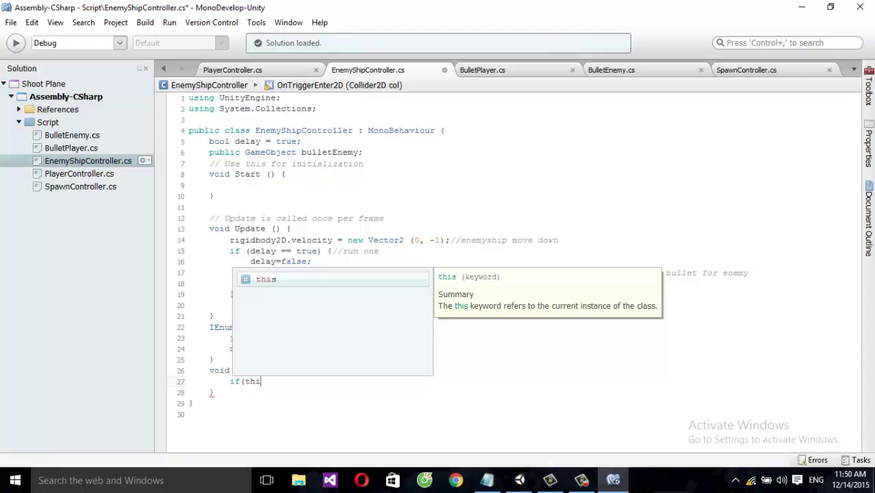
Write the check on col.tag against "BulletPlayer" with the comment //if collision with bullet player.
{"action": "key", "text": "BackSpace"}
{"action": "key", "text": "BackSpace"}
{"action": "key", "text": "BackSpace"}
{"action": "type", "text": "col"}
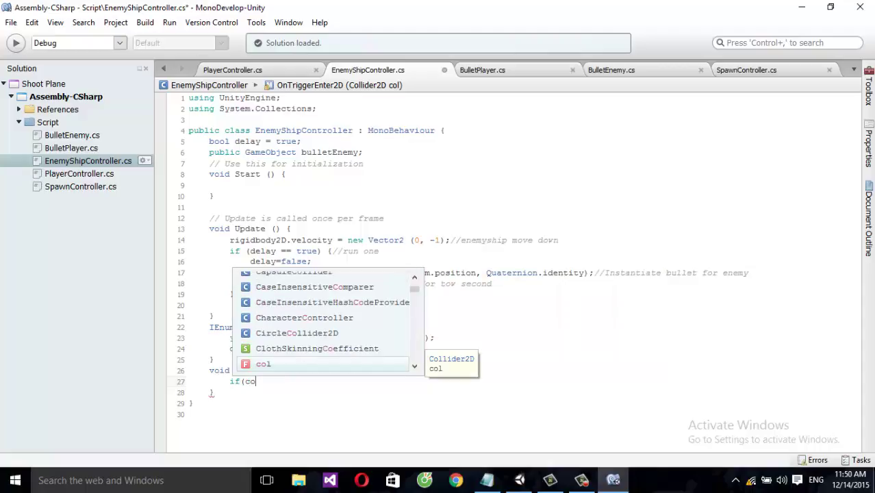
{"action": "key", "text": "Escape"}
{"action": "type", "text": ".ta"}
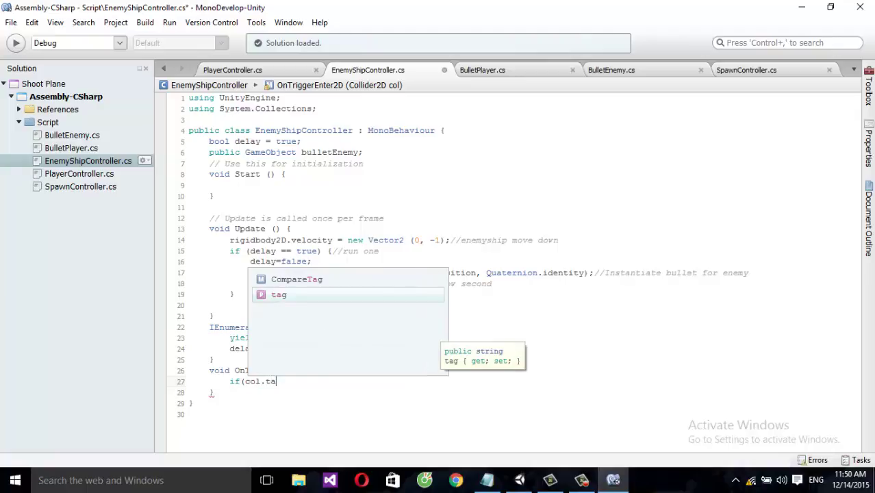
{"action": "key", "text": "Return"}
{"action": "type", "text": "\"\""}
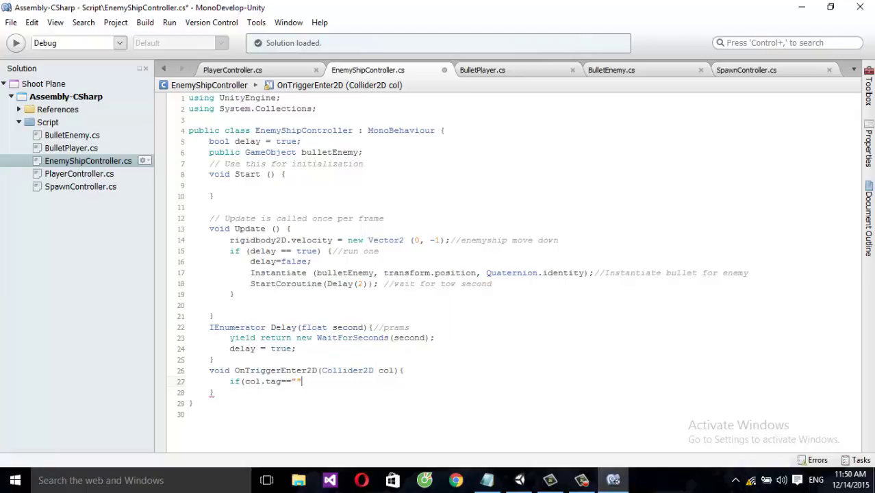
{"action": "type", "text": "Bu"}
{"action": "type", "text": "llet"}
{"action": "type", "text": "Play"}
{"action": "type", "text": "er"}
{"action": "type", "text": ")"}
{"action": "type", "text": "{"}
{"action": "key", "text": "Return"}
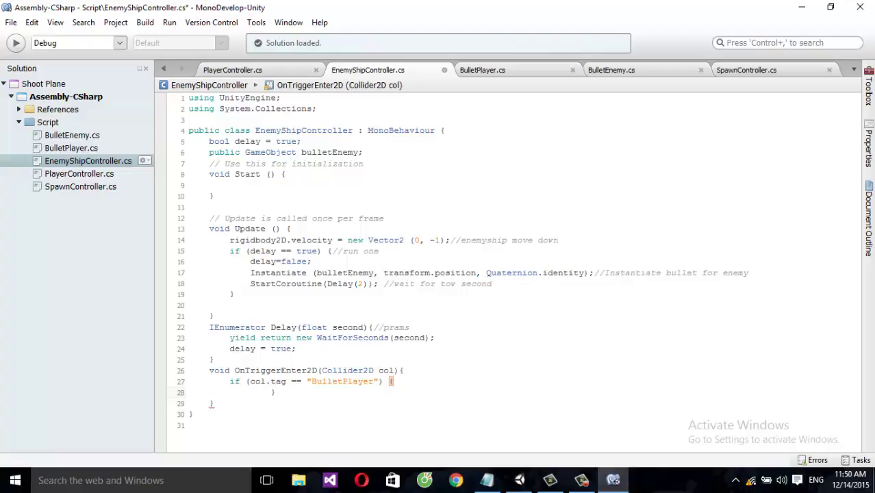
{"action": "left_click", "coordinate": [418, 381]}
{"action": "type", "text": "//if co"}
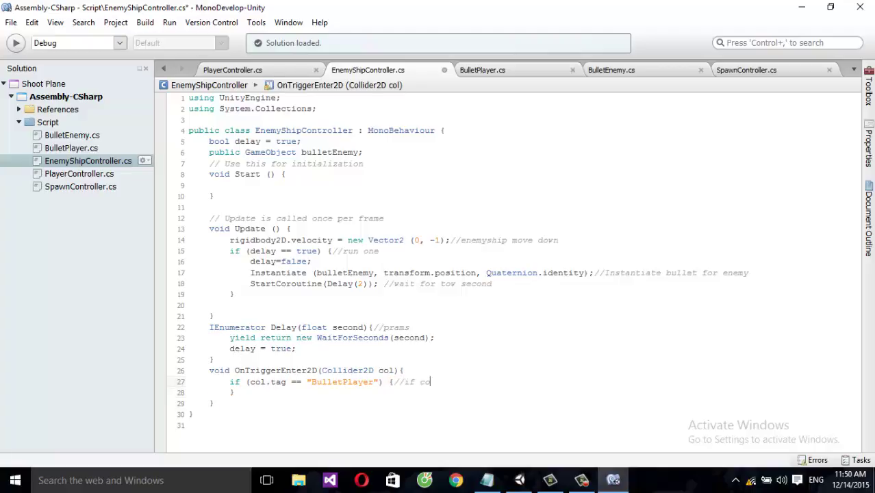
{"action": "type", "text": "llision"}
{"action": "key", "text": "BackSpace"}
{"action": "key", "text": "BackSpace"}
{"action": "type", "text": "ith"}
{"action": "type", "text": " bullet p"}
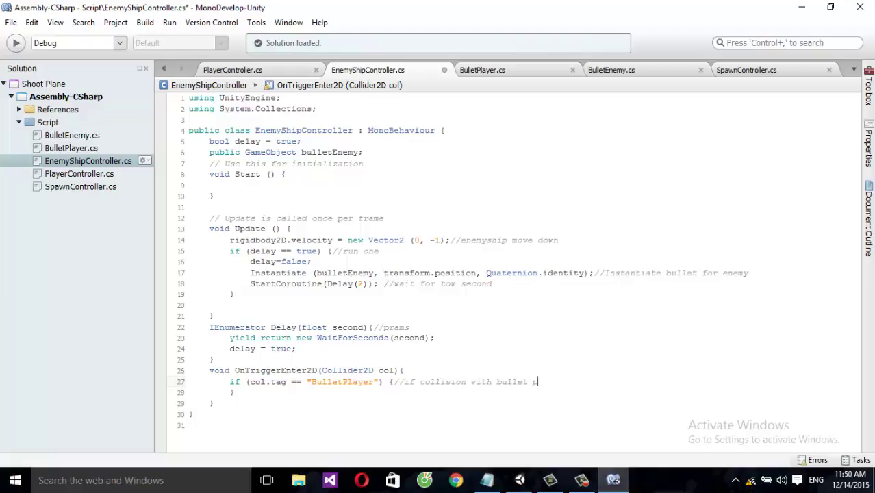
{"action": "type", "text": "layer"}
Add Destroy(this.gameObject); //destroy enemy inside the check and save the script.
{"action": "key", "text": "Return"}
{"action": "type", "text": "de"}
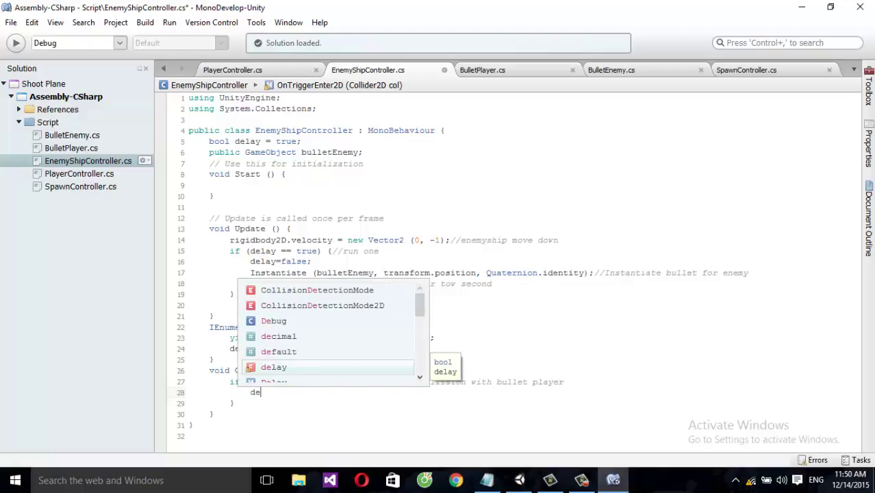
{"action": "type", "text": "s"}
{"action": "key", "text": "Return"}
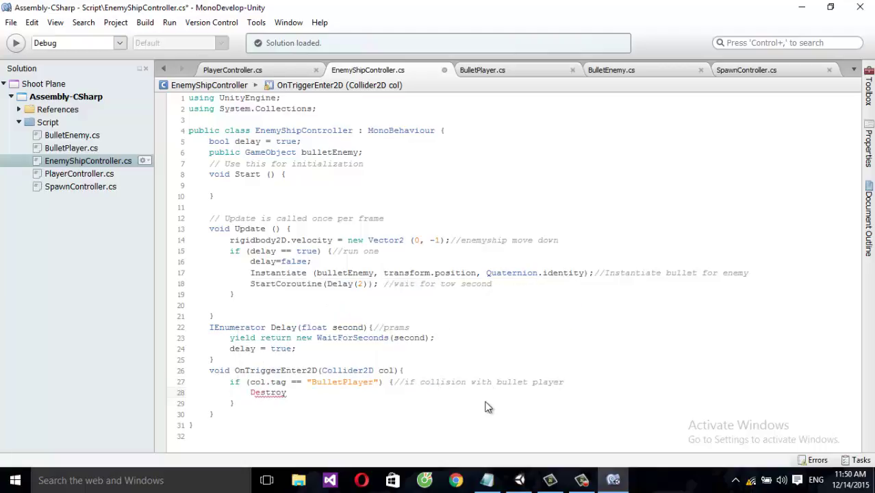
{"action": "type", "text": "(this"}
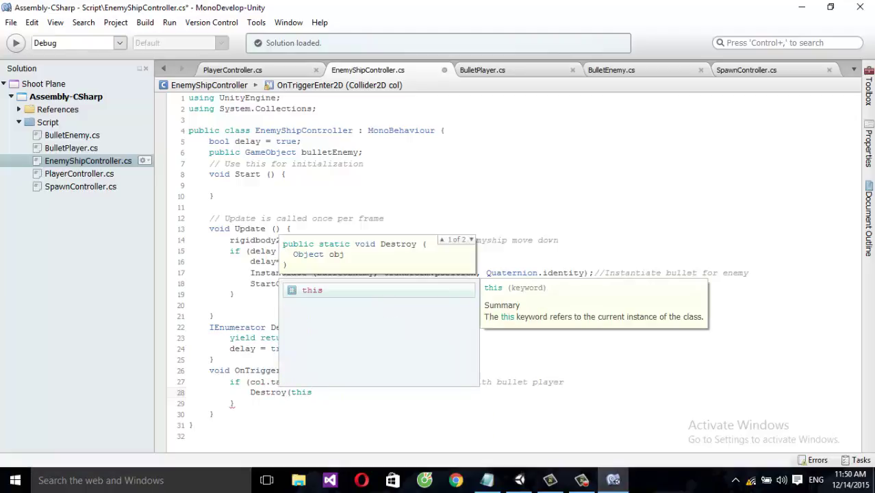
{"action": "type", "text": ".ga"}
{"action": "key", "text": "Return"}
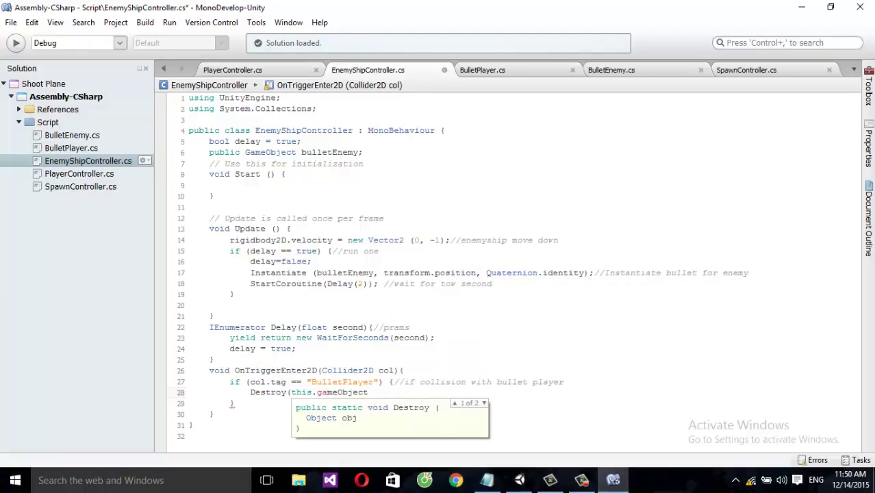
{"action": "type", "text": ");//d"}
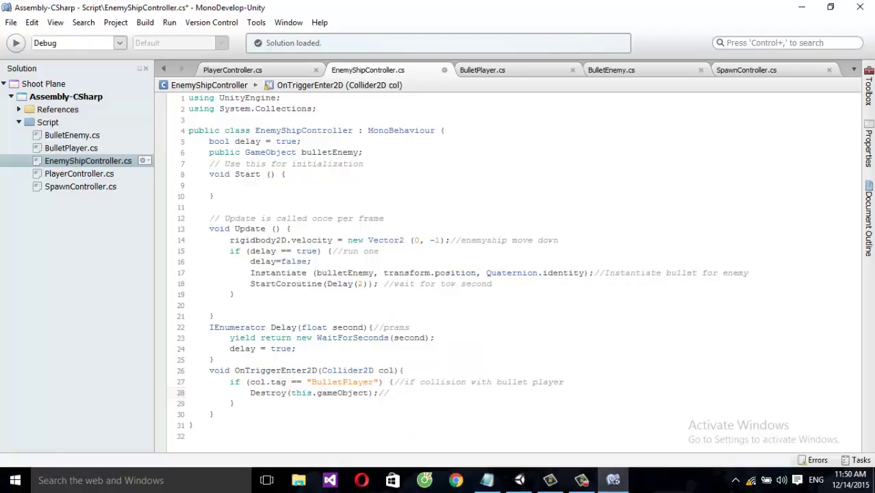
{"action": "type", "text": "estr"}
{"action": "type", "text": "oy enemy"}
{"action": "key", "text": "ctrl+s"}
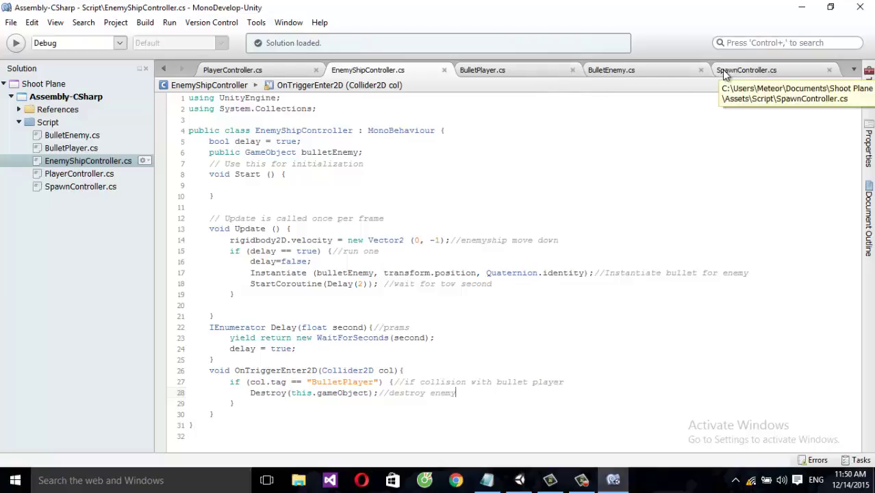
At the end of PlayerController.cs, type void OnTriggerEnter2D(Collider2D col){ using Collider2D autocomplete.
{"action": "left_click", "coordinate": [271, 71]}
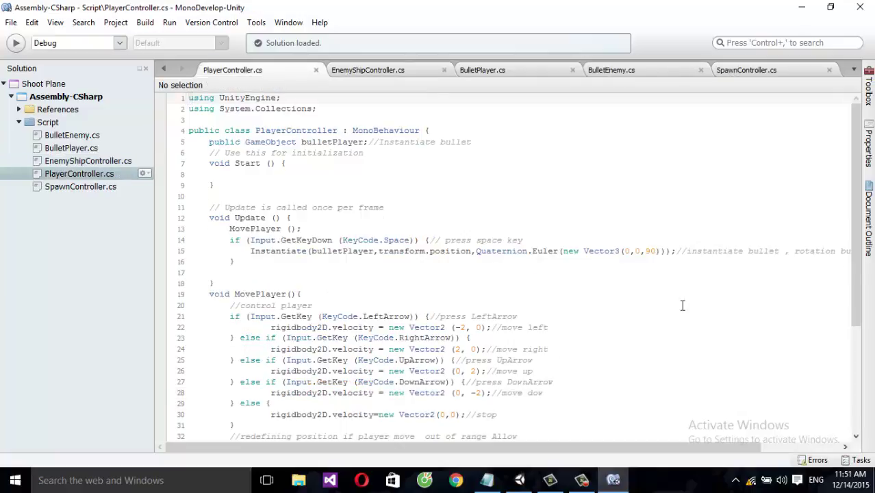
{"action": "left_click_drag", "start_coordinate": [856, 240], "coordinate": [857, 377]}
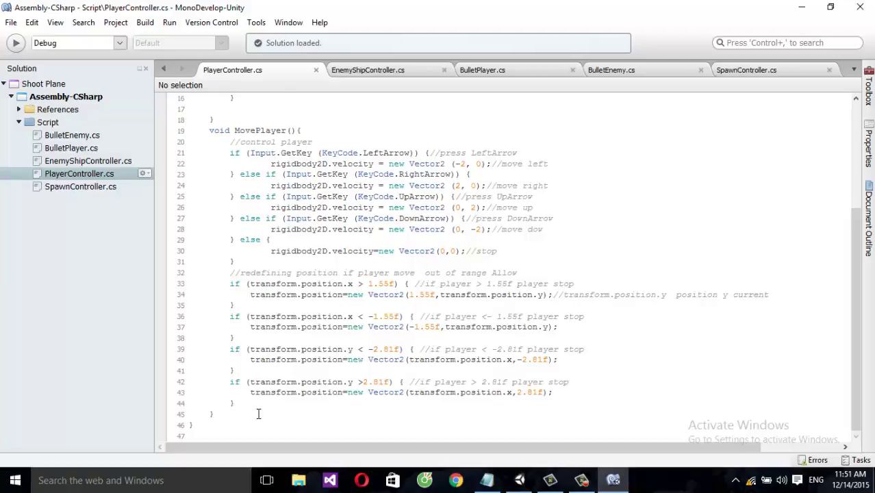
{"action": "type", "text": "void OnTrig"}
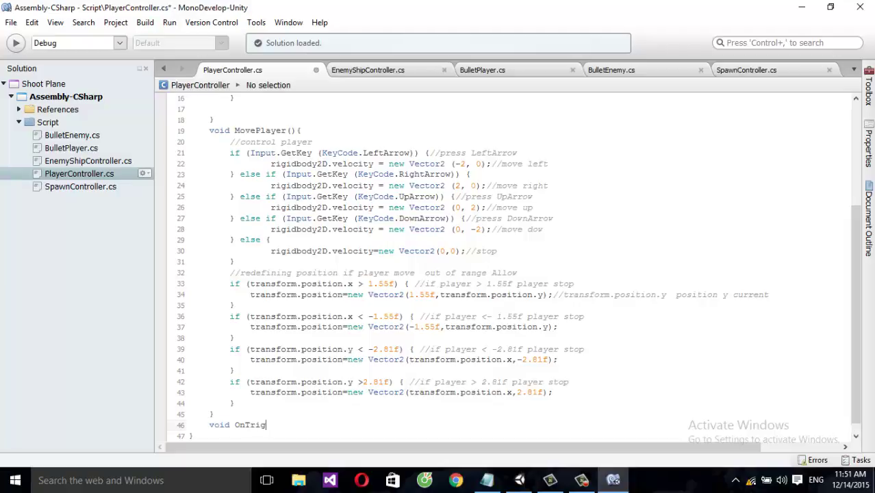
{"action": "type", "text": "e"}
{"action": "key", "text": "BackSpace"}
{"action": "type", "text": "gerE"}
{"action": "type", "text": "nte"}
{"action": "type", "text": "r2"}
{"action": "type", "text": "D("}
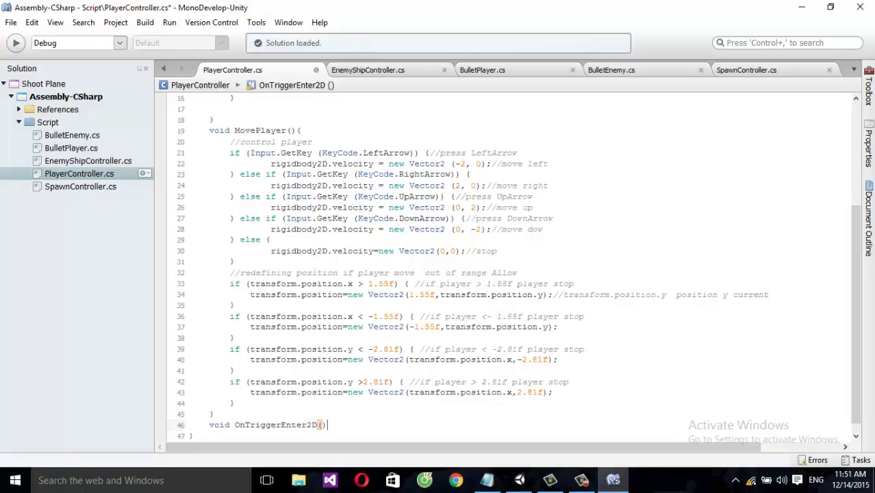
{"action": "type", "text": "coll"}
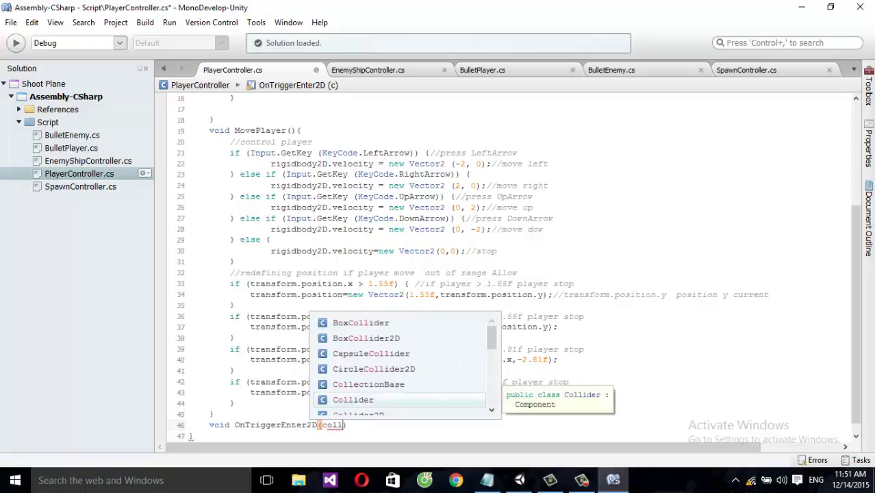
{"action": "key", "text": "Return"}
{"action": "key", "text": "ctrl+space"}
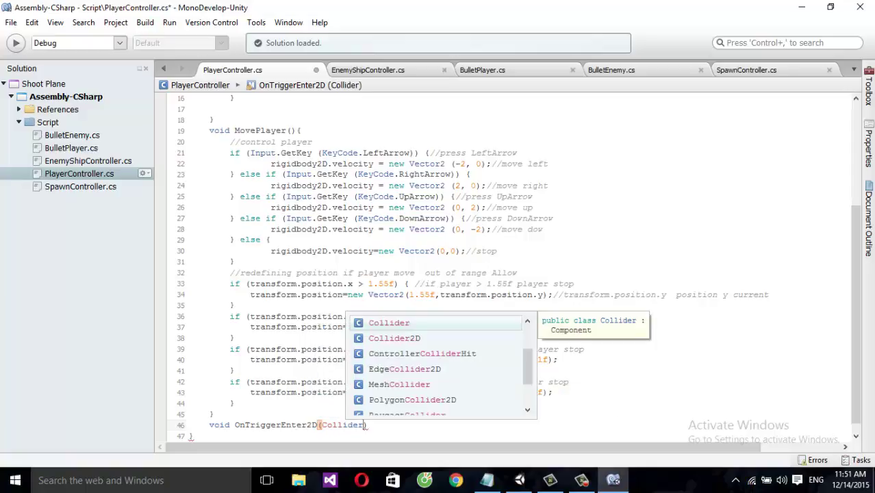
{"action": "key", "text": "Down"}
{"action": "key", "text": "Return"}
{"action": "type", "text": "col"}
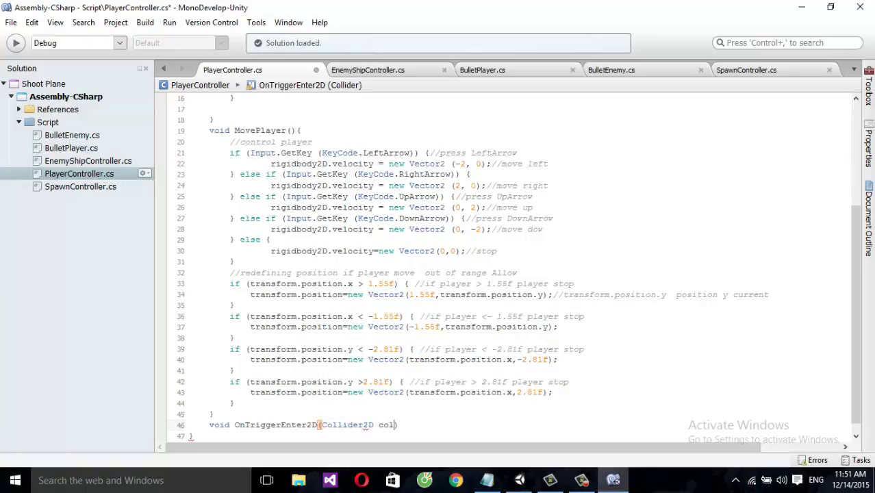
{"action": "type", "text": "){"}
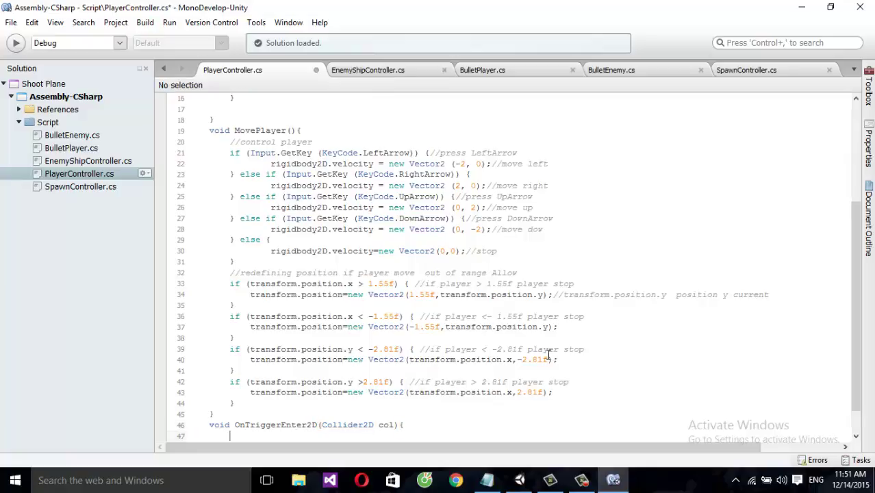
Add if(col.tag="BulletEnemy") { with the comment //if collision with bullet enemy.
{"action": "scroll", "coordinate": [856, 322], "scroll_direction": "down", "scroll_amount": 1}
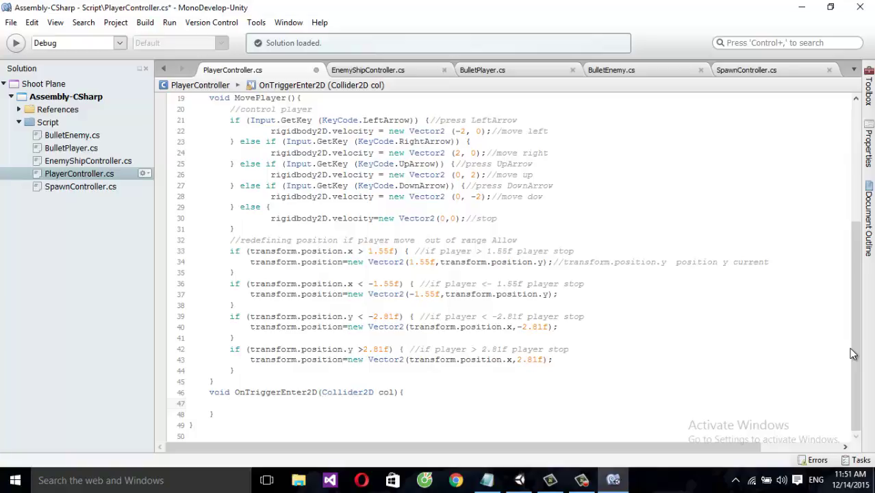
{"action": "type", "text": "if("}
{"action": "type", "text": "col"}
{"action": "type", "text": ".tg"}
{"action": "key", "text": "BackSpace"}
{"action": "type", "text": "a"}
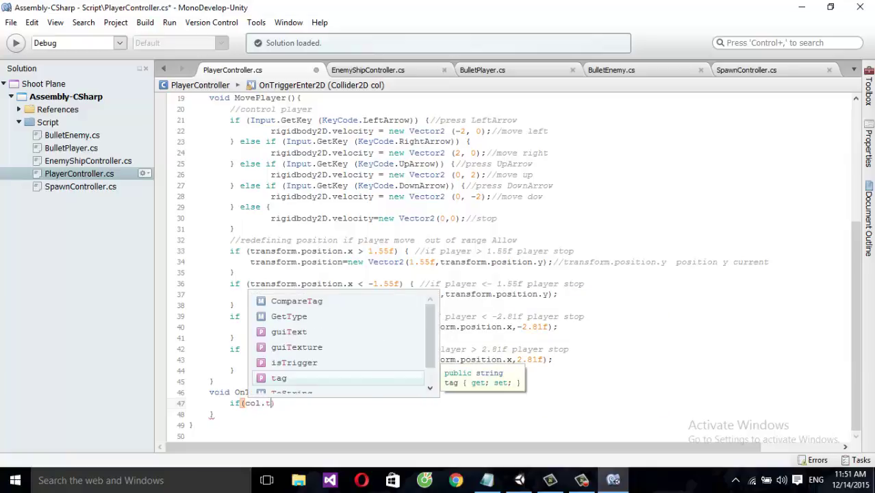
{"action": "type", "text": "g=\""}
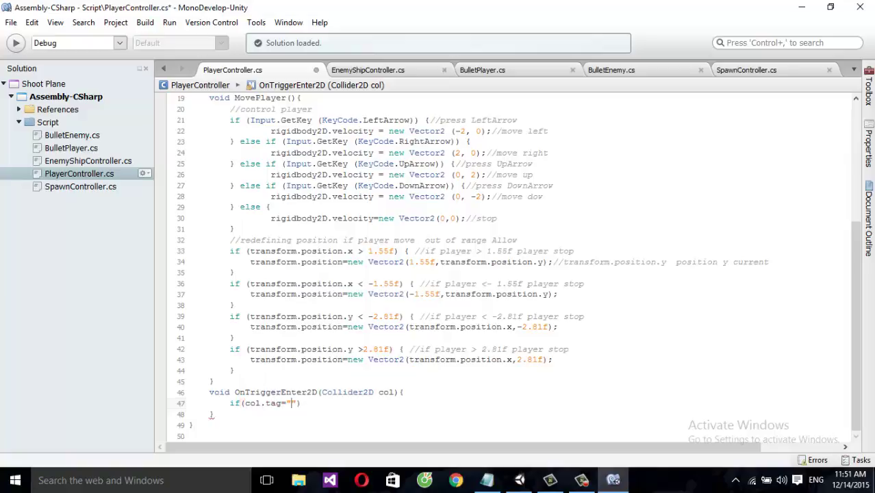
{"action": "type", "text": "Bull"}
{"action": "type", "text": "et"}
{"action": "type", "text": "Eneme"}
{"action": "key", "text": "BackSpace"}
{"action": "type", "text": "y\") "}
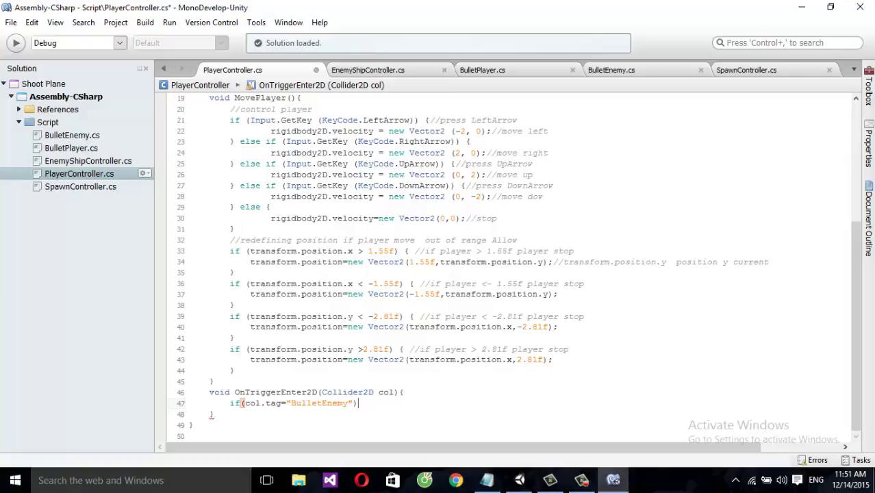
{"action": "type", "text": "{"}
{"action": "key", "text": "Return"}
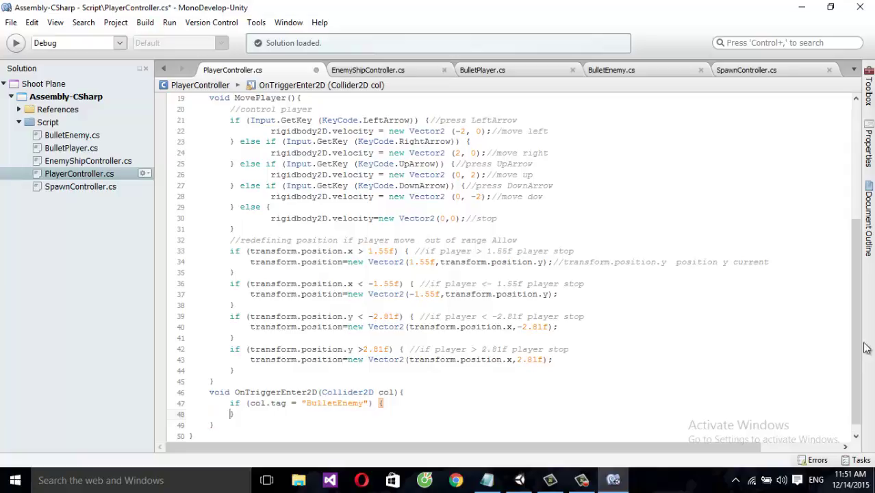
{"action": "left_click", "coordinate": [453, 401]}
{"action": "type", "text": "//if co"}
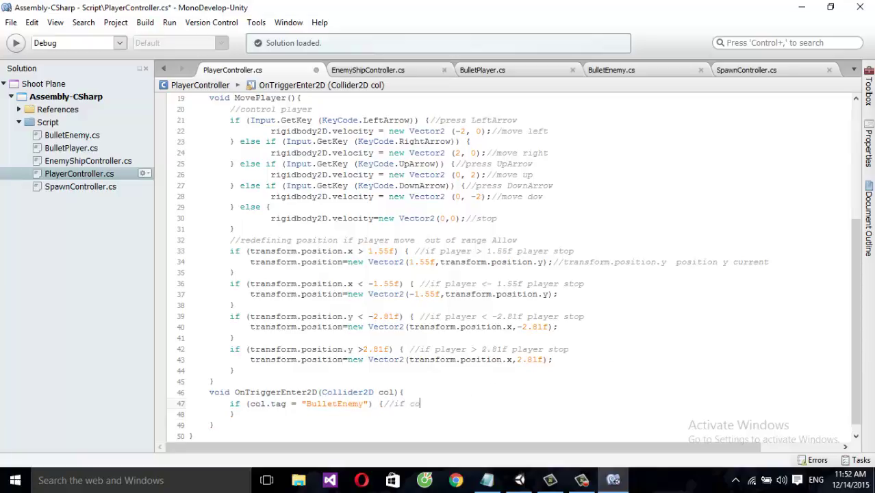
{"action": "type", "text": "ll"}
{"action": "type", "text": "ision w"}
{"action": "type", "text": "ith bull"}
{"action": "type", "text": "et"}
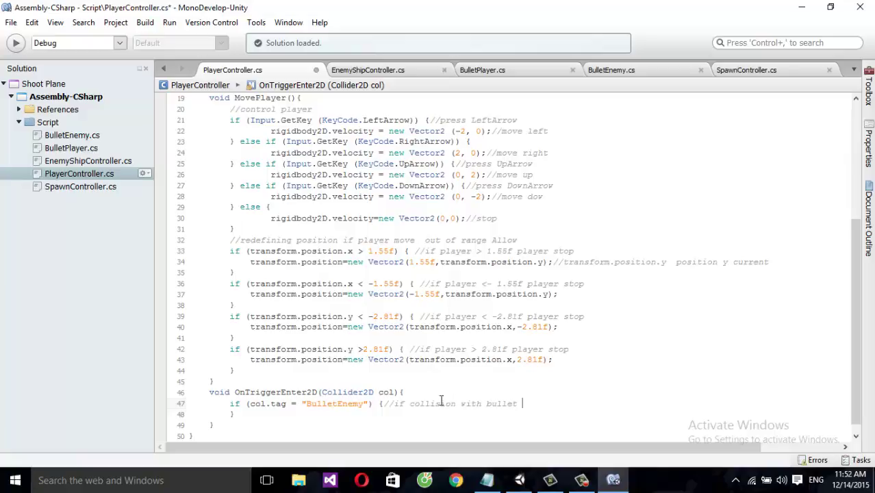
{"action": "double_click", "coordinate": [342, 404]}
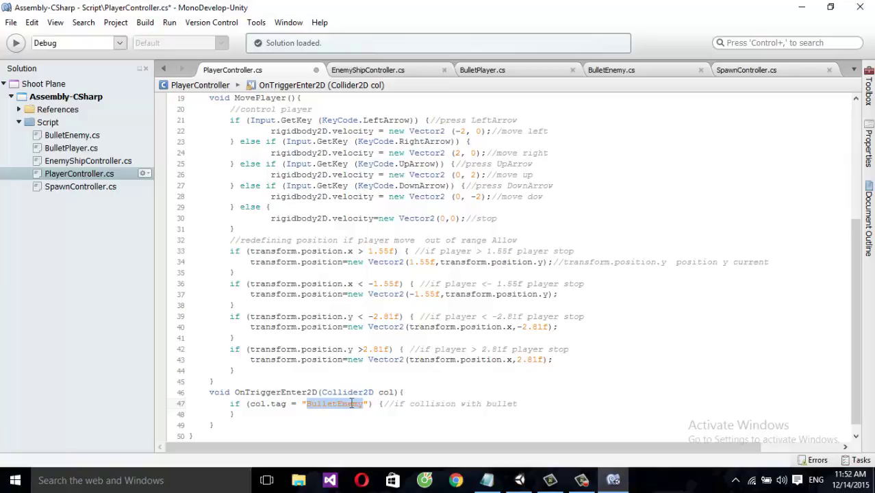
{"action": "left_click", "coordinate": [361, 404]}
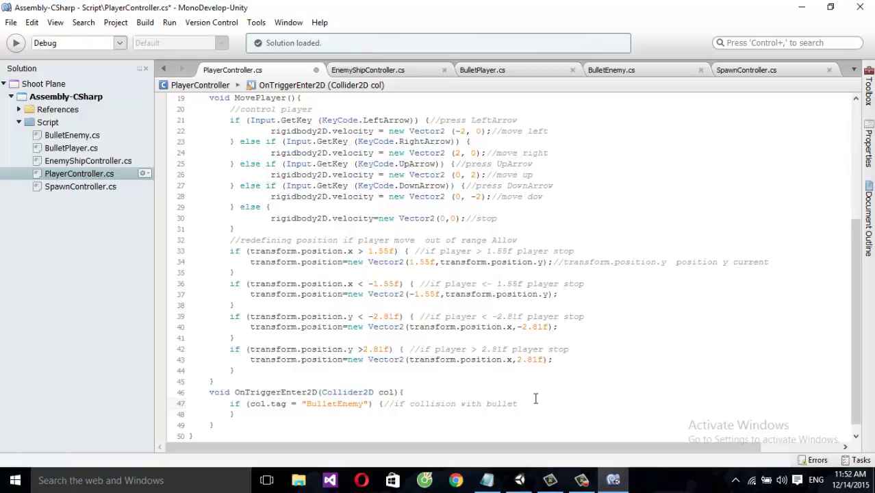
{"action": "type", "text": " enemy"}
Add Destroy(this.gameObject); //destroy player in the block and save PlayerController.cs.
{"action": "key", "text": "Return"}
{"action": "type", "text": "Destroy"}
{"action": "type", "text": "(this."}
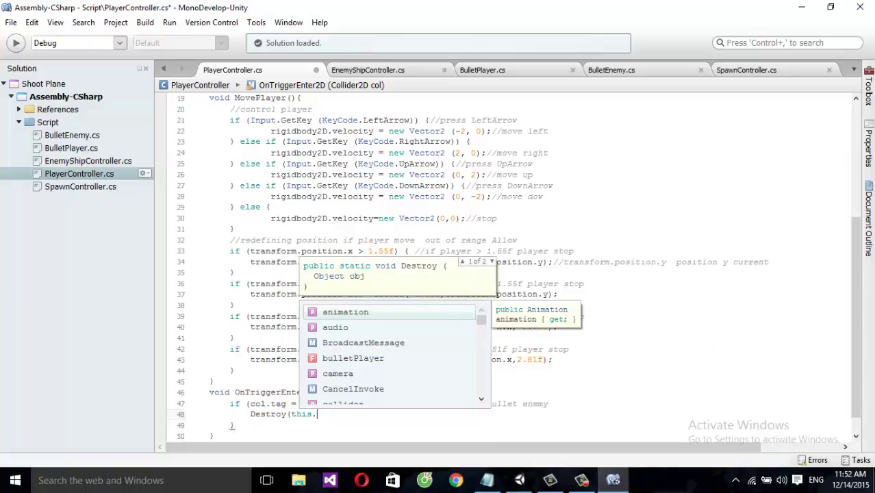
{"action": "type", "text": "ga"}
{"action": "key", "text": "Return"}
{"action": "type", "text": ")"}
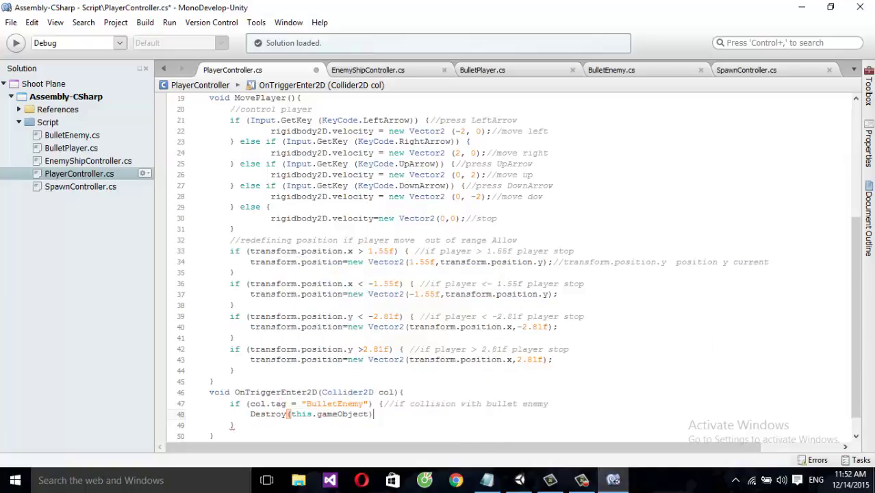
{"action": "type", "text": "; "}
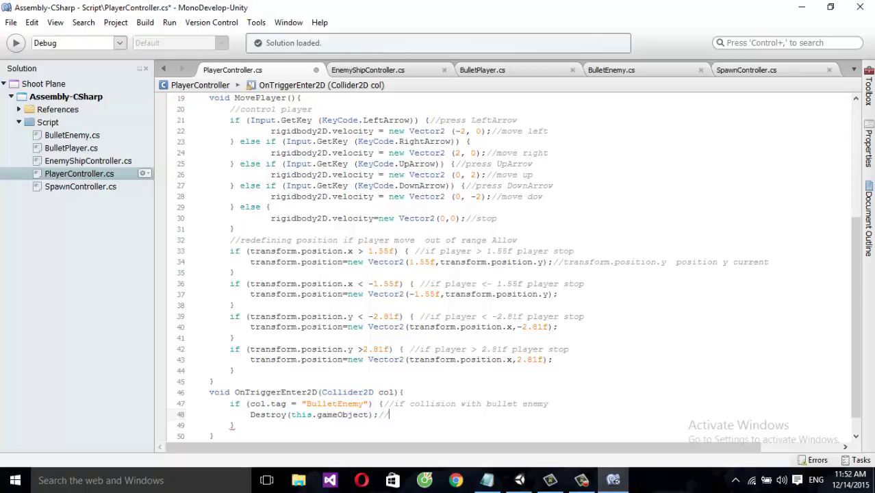
{"action": "type", "text": "//d"}
{"action": "type", "text": "estroy p"}
{"action": "type", "text": "layer"}
{"action": "key", "text": "ctrl+s"}
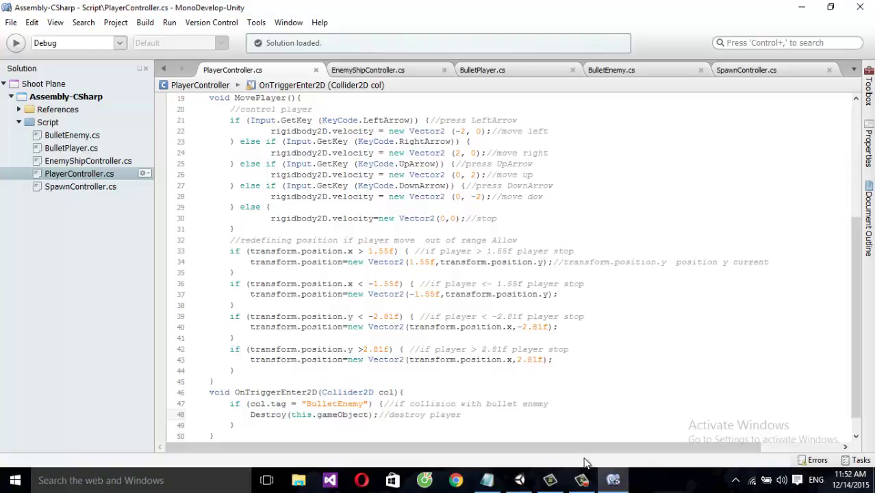
Try Play mode and open the PlayerController.cs compile error from the Console.
{"action": "left_click", "coordinate": [519, 480]}
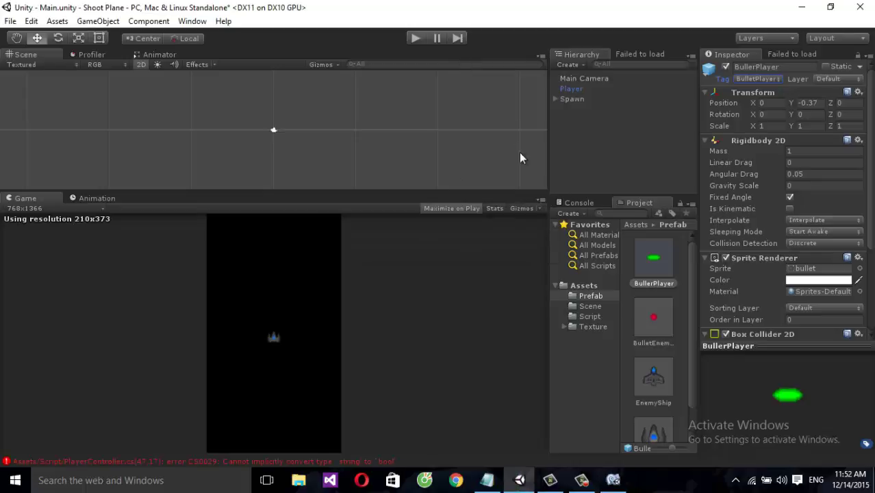
{"action": "left_click", "coordinate": [416, 37]}
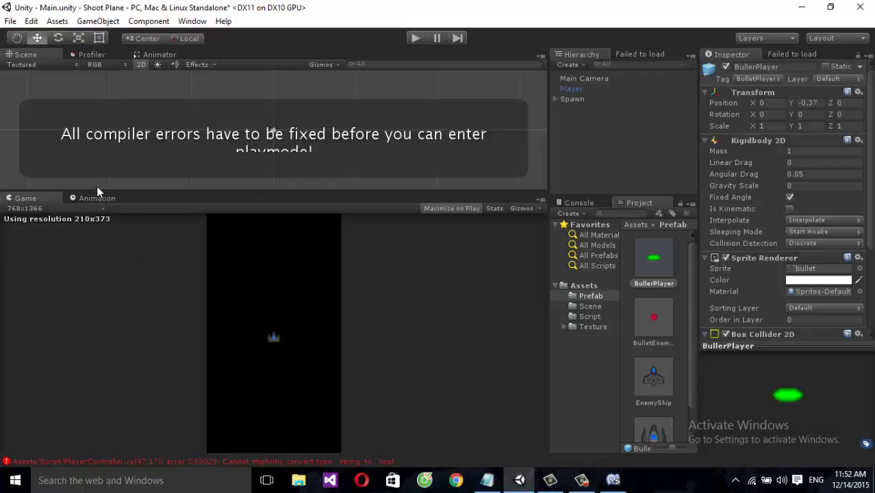
{"action": "left_click", "coordinate": [572, 203]}
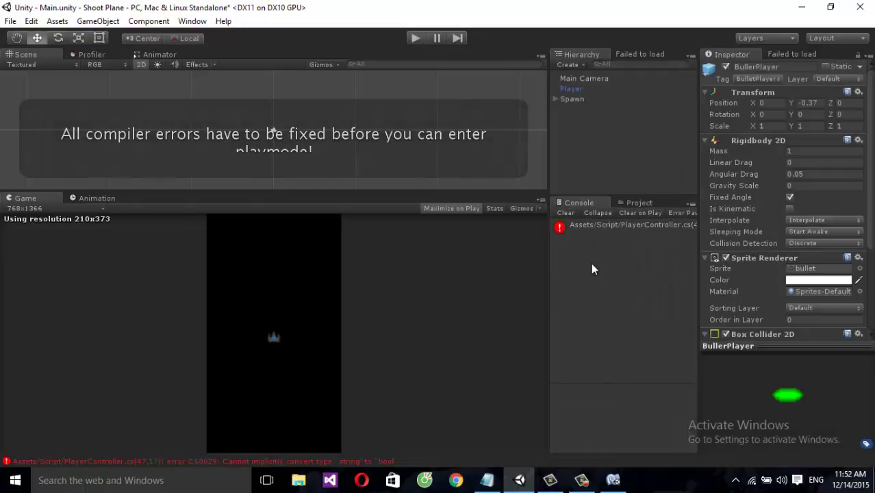
{"action": "left_click", "coordinate": [595, 229]}
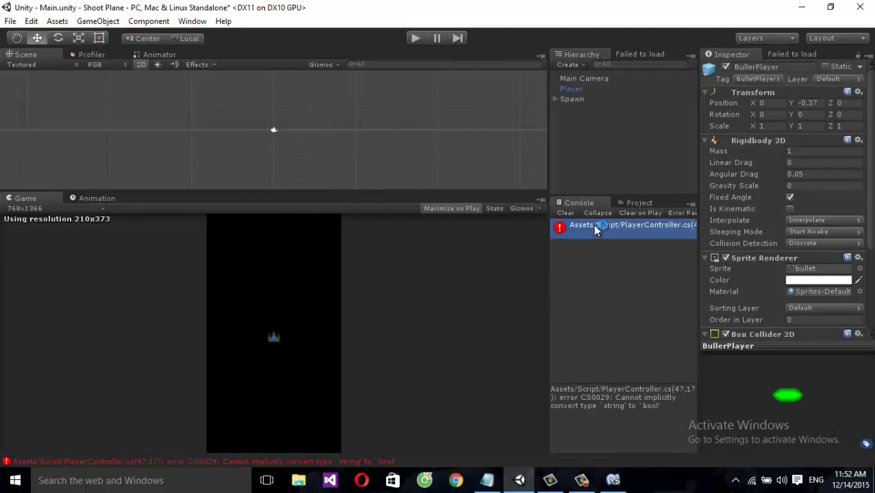
{"action": "double_click", "coordinate": [594, 224]}
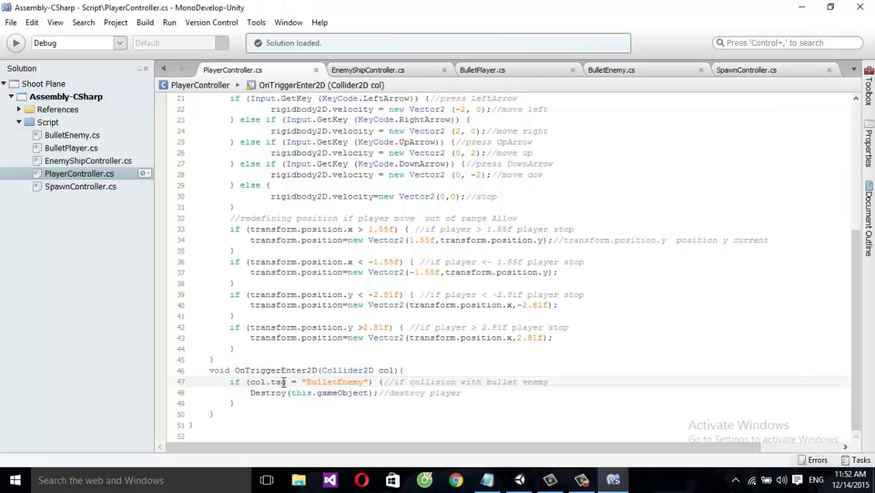
Change '=' to '==' in line 47's tag check and return to Unity.
{"action": "left_click", "coordinate": [301, 381]}
{"action": "type", "text": "="}
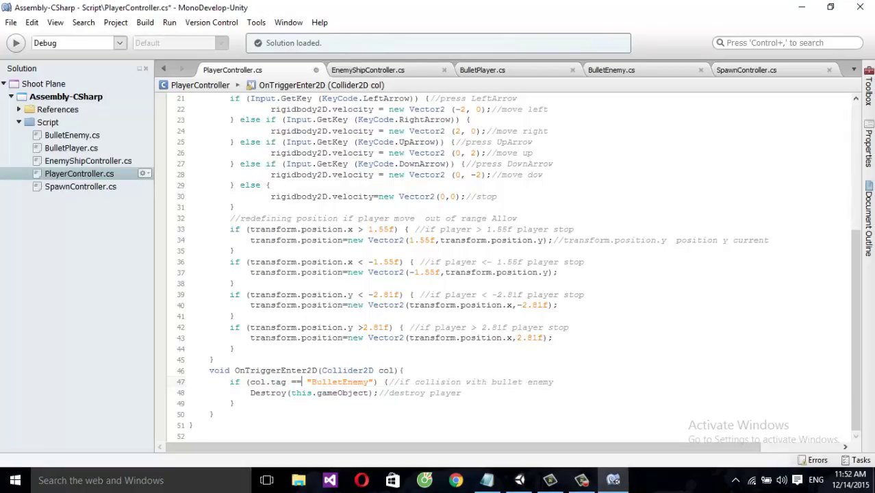
{"action": "left_click", "coordinate": [519, 480]}
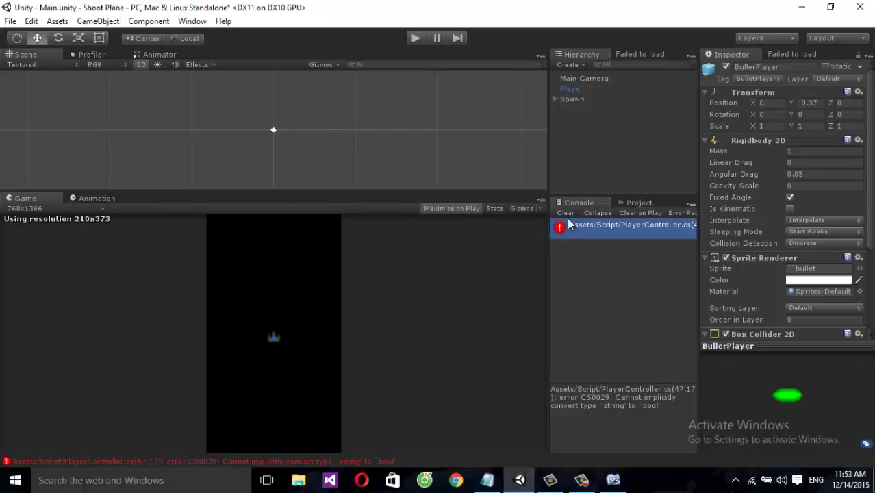
Clear the old compile error from the Console and start Play mode.
{"action": "left_click", "coordinate": [567, 213]}
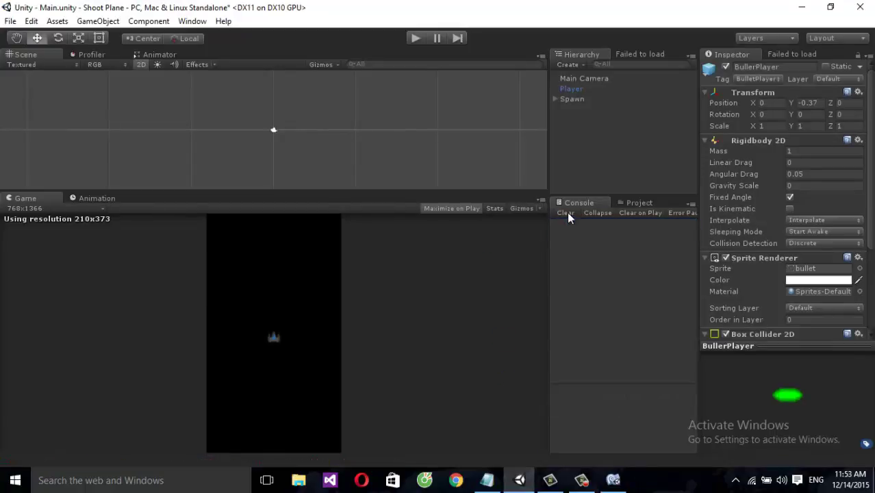
{"action": "left_click", "coordinate": [415, 38]}
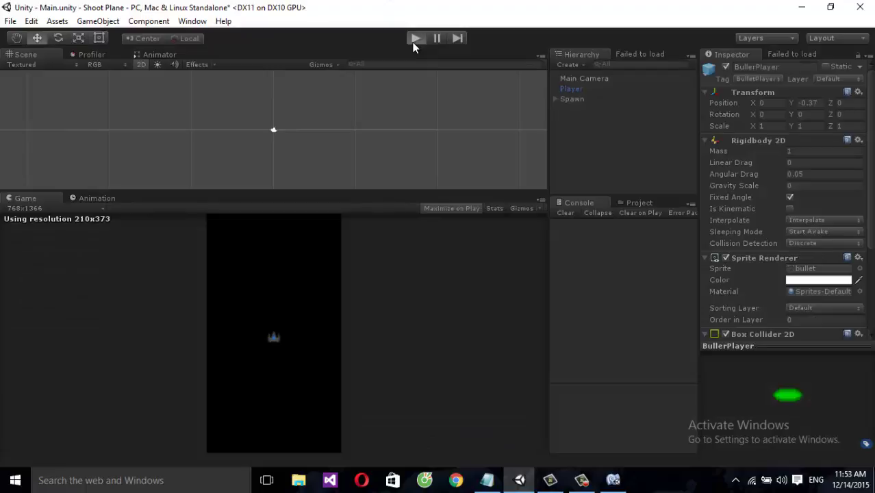
{"action": "left_click", "coordinate": [415, 38]}
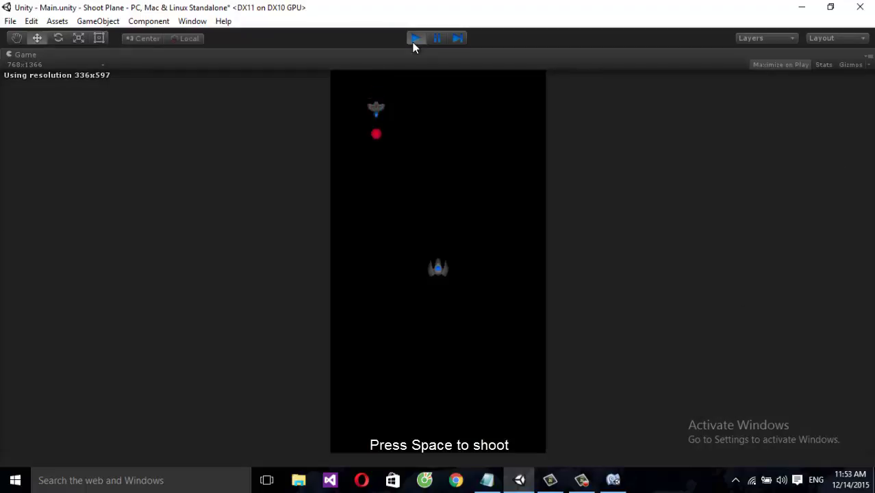
Steer the ship with the arrow keys, fire green bullets with Space at enemies, then stop Play mode.
{"action": "key", "text": "Right"}
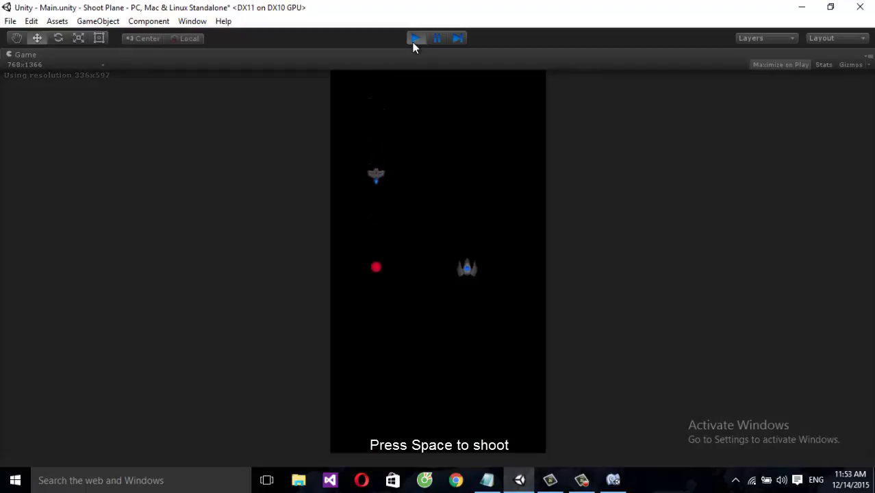
{"action": "key", "text": "space"}
{"action": "key", "text": "Right"}
{"action": "key", "text": "Left"}
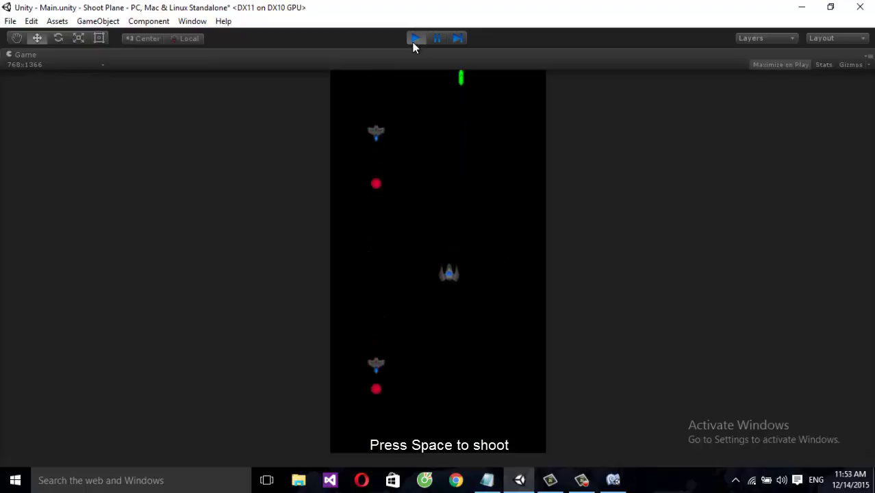
{"action": "key", "text": "Left"}
{"action": "key", "text": "Right"}
{"action": "key", "text": "Down"}
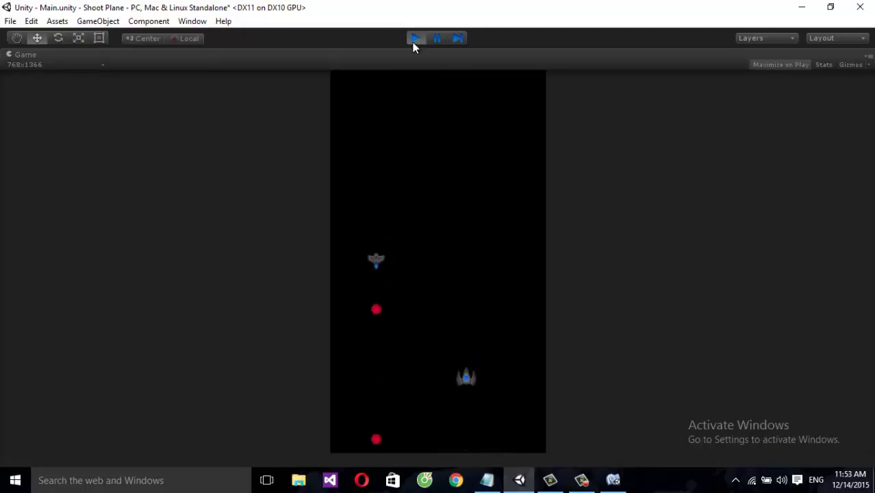
{"action": "key", "text": "Up"}
{"action": "key", "text": "space"}
{"action": "key", "text": "Left"}
{"action": "key", "text": "space"}
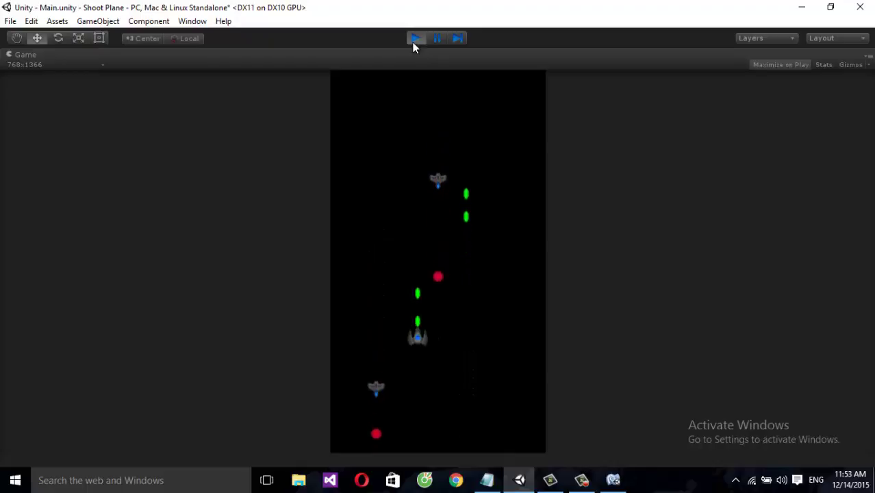
{"action": "key", "text": "Left"}
{"action": "key", "text": "Right"}
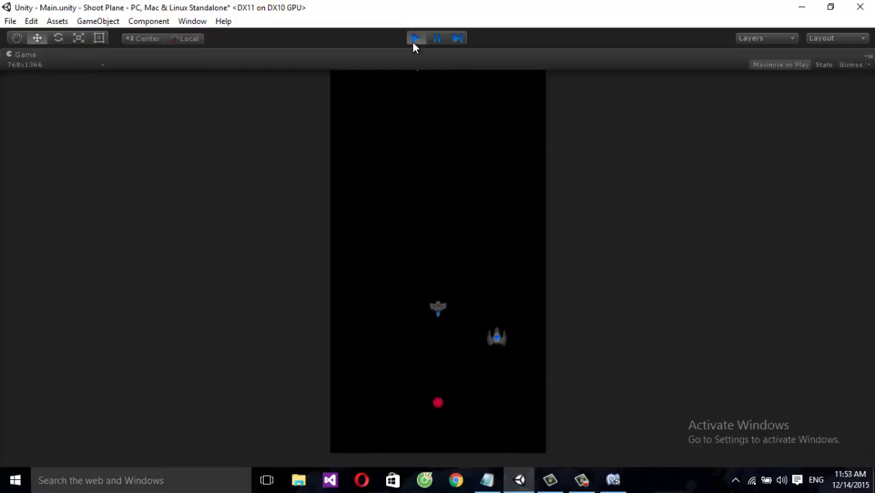
{"action": "key", "text": "space"}
{"action": "key", "text": "Left"}
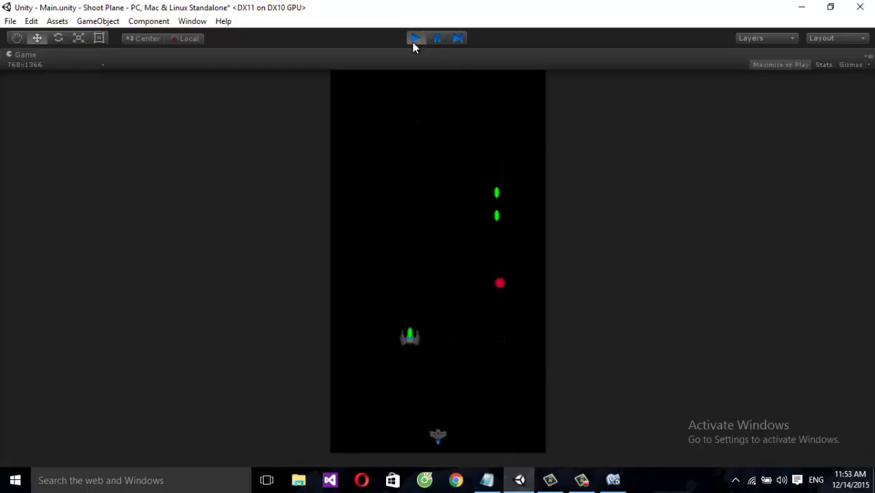
{"action": "key", "text": "Right"}
{"action": "key", "text": "space"}
{"action": "key", "text": "Left"}
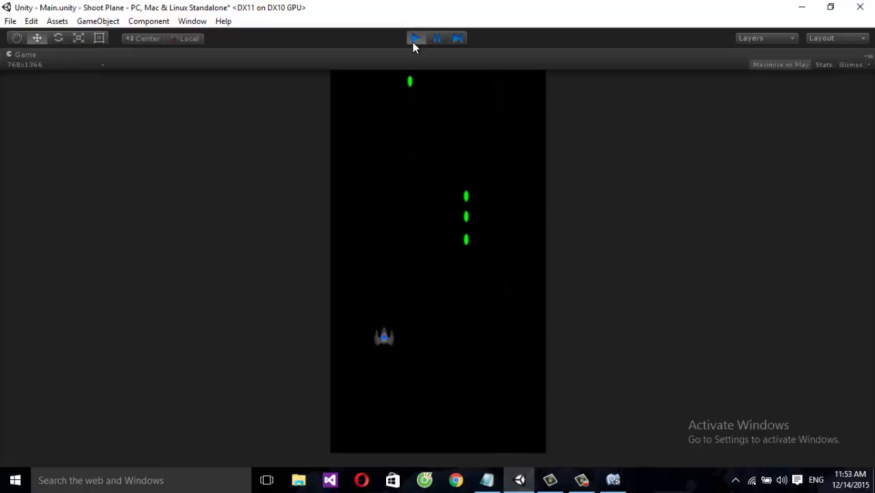
{"action": "key", "text": "Left"}
{"action": "key", "text": "space"}
{"action": "key", "text": "Right"}
{"action": "key", "text": "space"}
{"action": "key", "text": "Left"}
{"action": "key", "text": "space"}
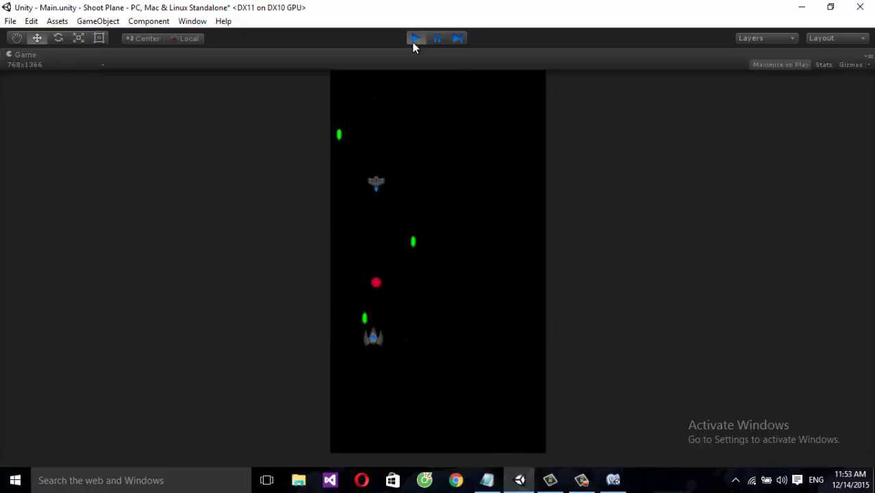
{"action": "key", "text": "Right"}
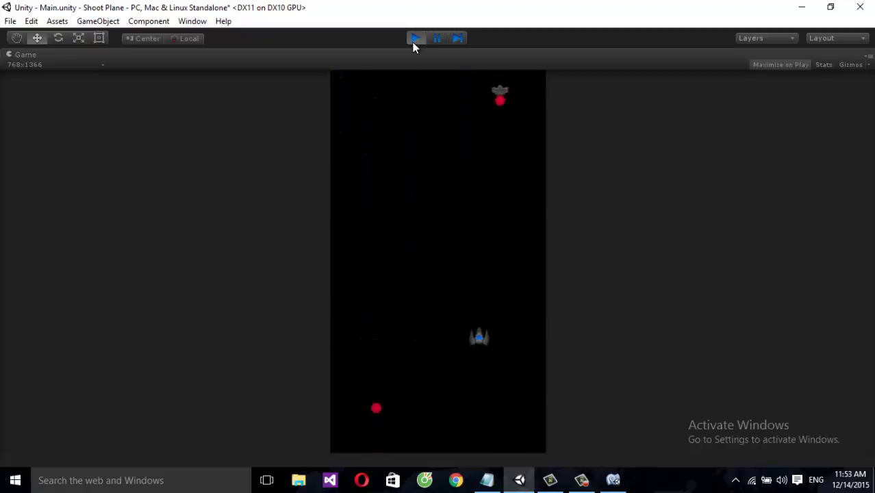
{"action": "key", "text": "Right"}
{"action": "key", "text": "space"}
{"action": "key", "text": "space"}
{"action": "key", "text": "Left"}
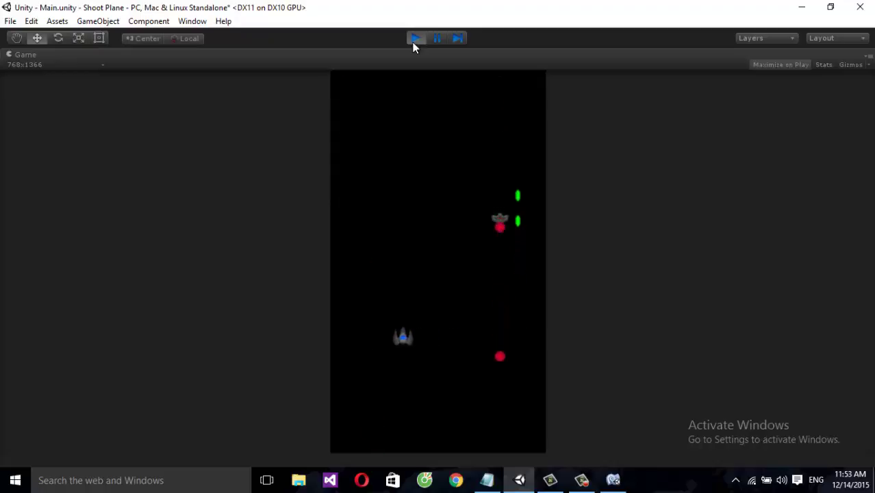
{"action": "key", "text": "Right"}
{"action": "key", "text": "Left"}
{"action": "key", "text": "Right"}
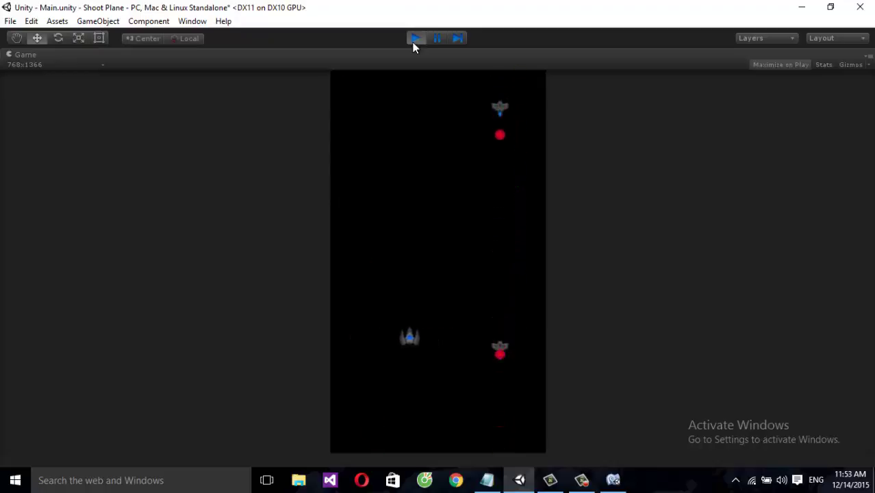
{"action": "key", "text": "Right"}
{"action": "key", "text": "space"}
{"action": "key", "text": "Left"}
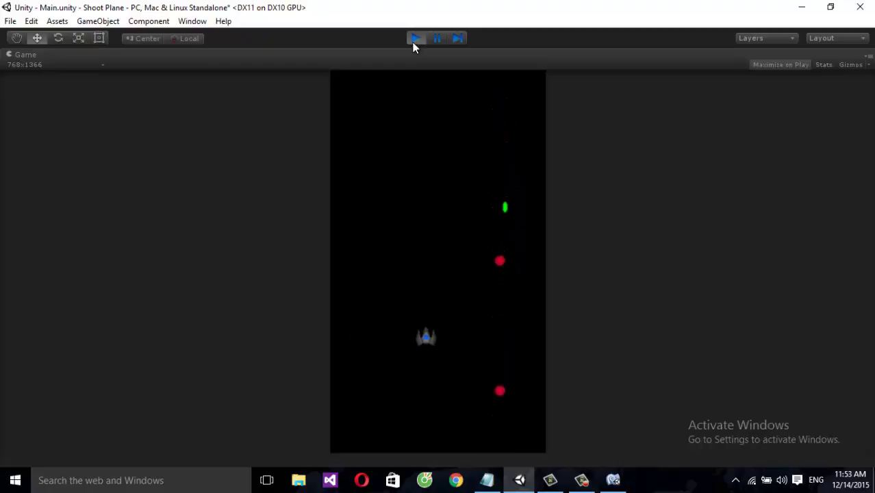
{"action": "left_click", "coordinate": [414, 40]}
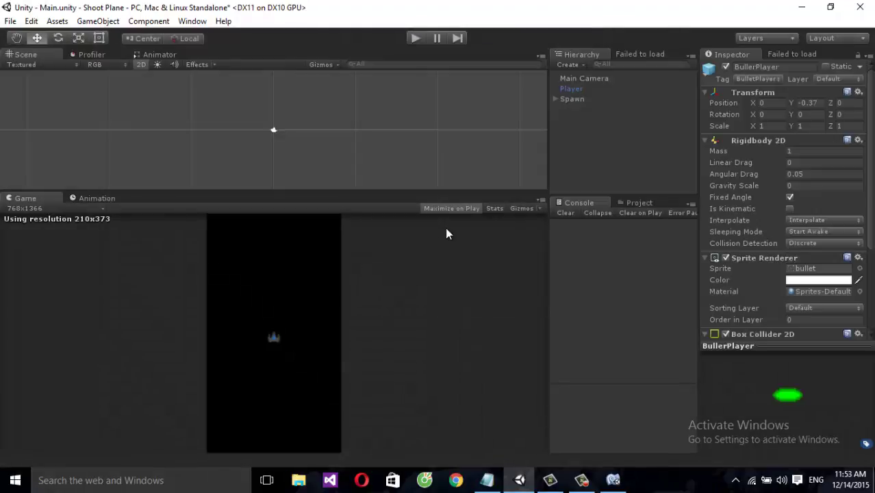
Disable Maximize on Play, replay the game and watch enemy and bullet clones accumulate in the Hierarchy.
{"action": "left_click", "coordinate": [446, 210]}
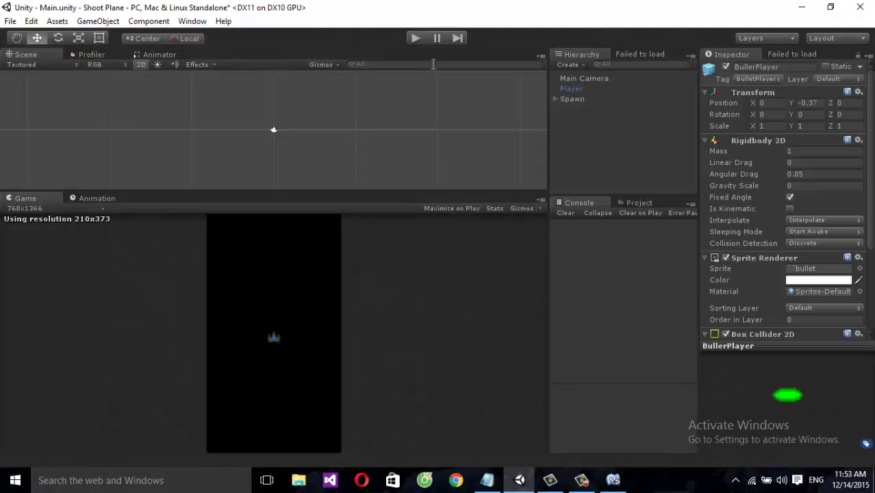
{"action": "left_click", "coordinate": [575, 80]}
{"action": "left_click", "coordinate": [416, 39]}
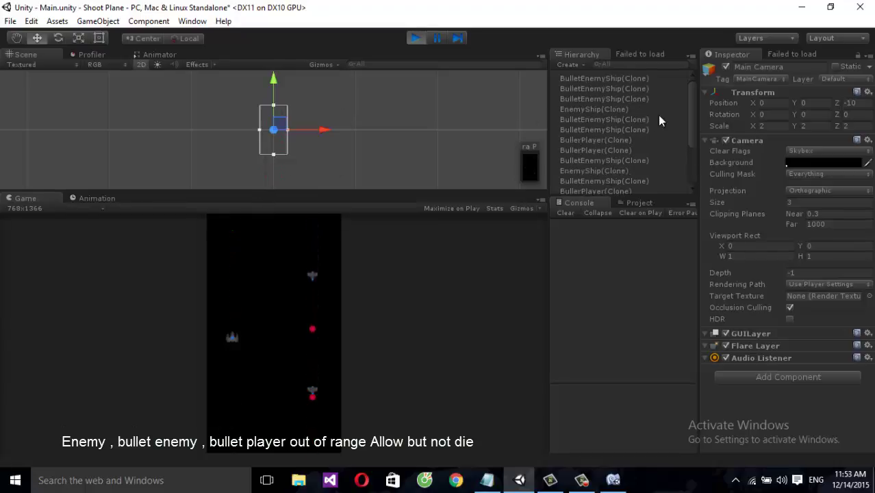
{"action": "left_click_drag", "start_coordinate": [691, 115], "coordinate": [687, 167]}
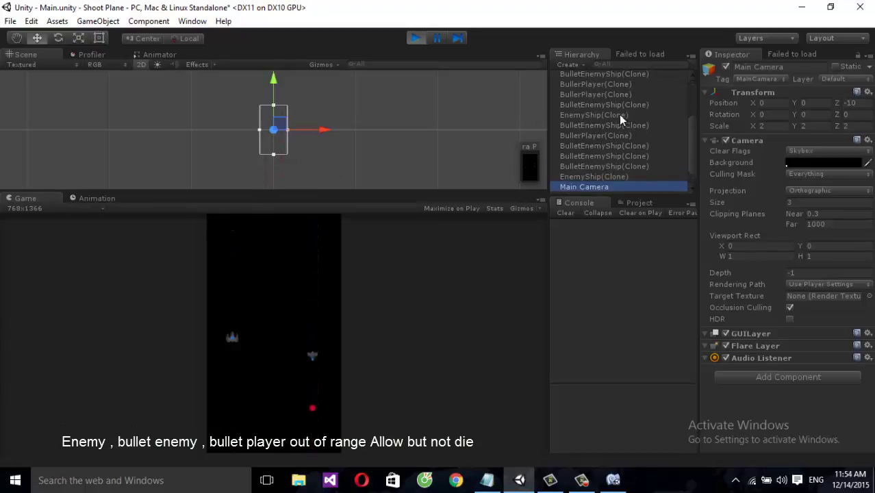
{"action": "left_click", "coordinate": [408, 39]}
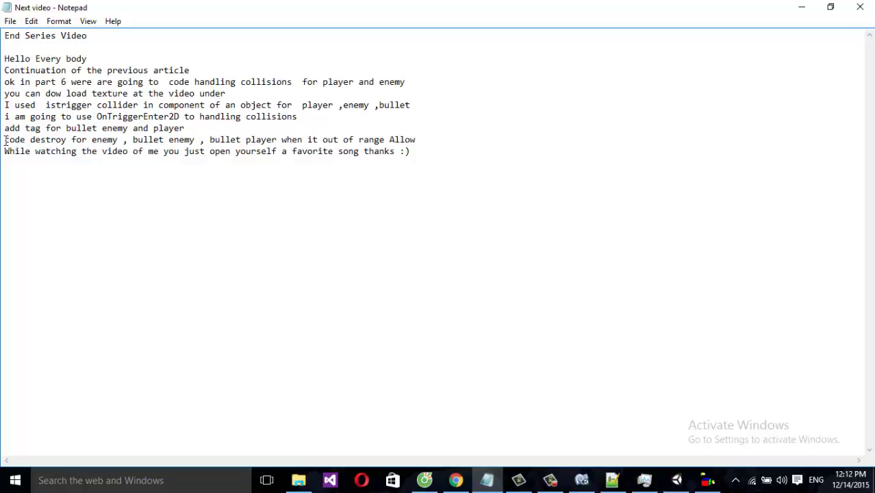
Review the Notepad line about destroying out-of-range enemies and bullets, then return to PlayerController.cs.
{"action": "left_click_drag", "start_coordinate": [4, 139], "coordinate": [305, 140]}
{"action": "left_click", "coordinate": [373, 134]}
{"action": "left_click_drag", "start_coordinate": [390, 137], "coordinate": [418, 140], "text": "shift"}
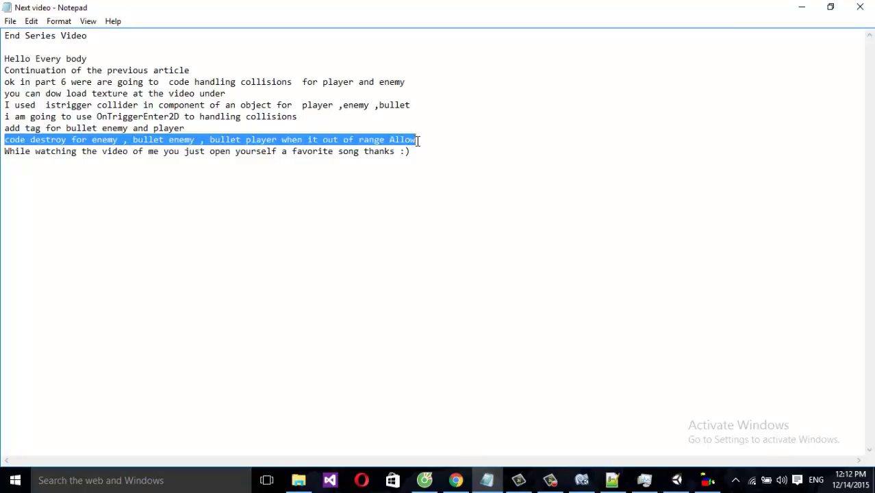
{"action": "left_click", "coordinate": [418, 139]}
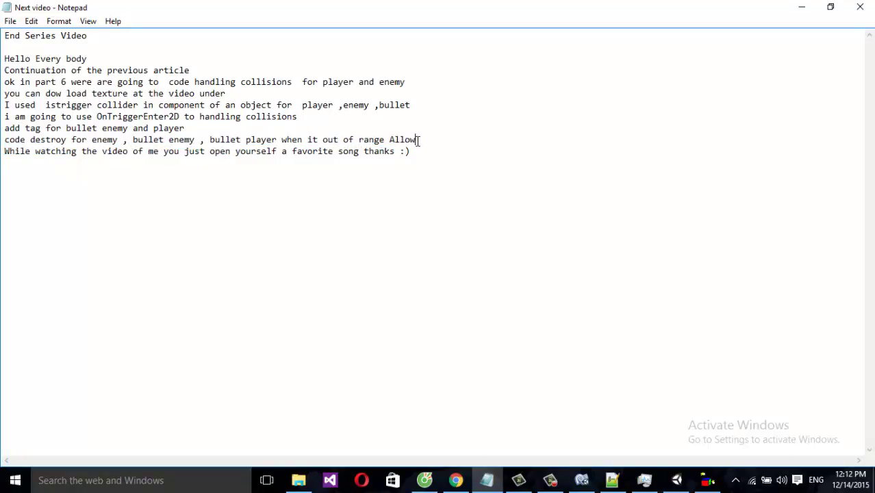
{"action": "left_click", "coordinate": [586, 481]}
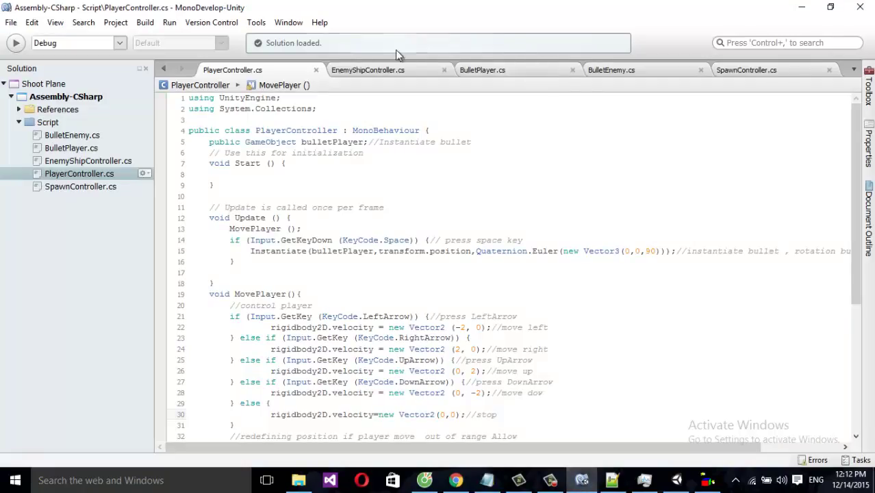
In EnemyShipController.cs, add a line after the first if block reading if(transform.position.y<).
{"action": "left_click", "coordinate": [376, 71]}
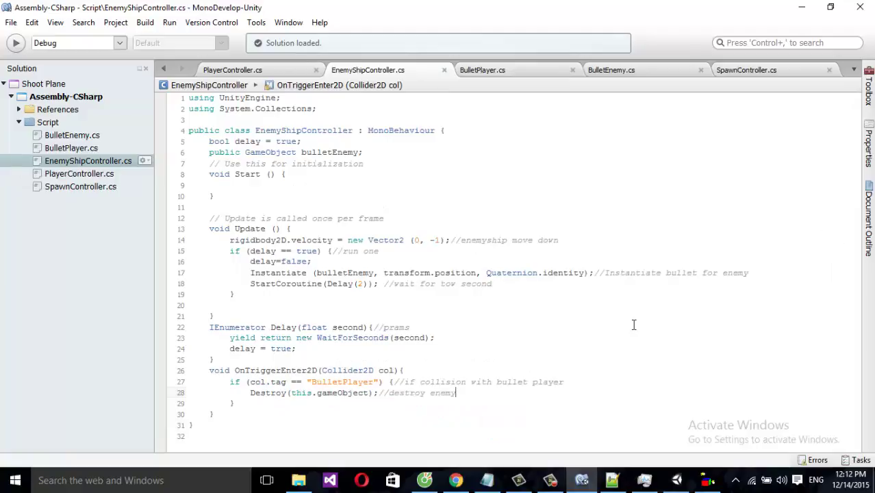
{"action": "left_click", "coordinate": [236, 293]}
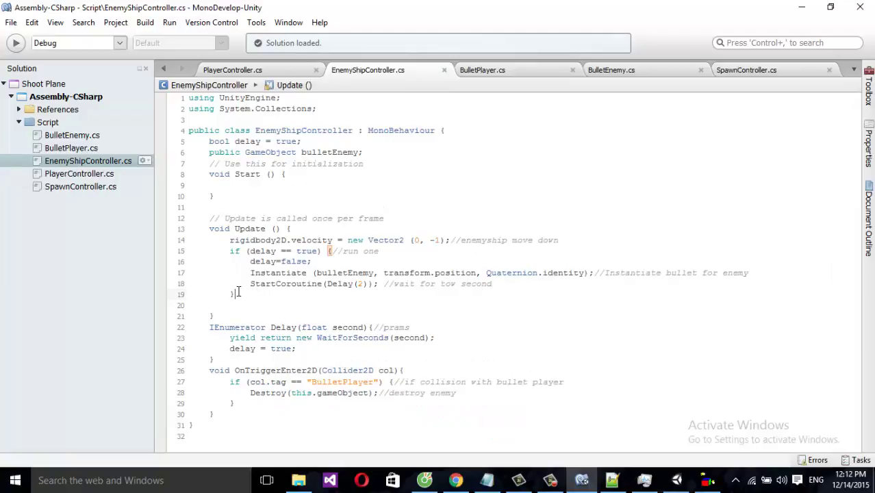
{"action": "key", "text": "Return"}
{"action": "type", "text": "if"}
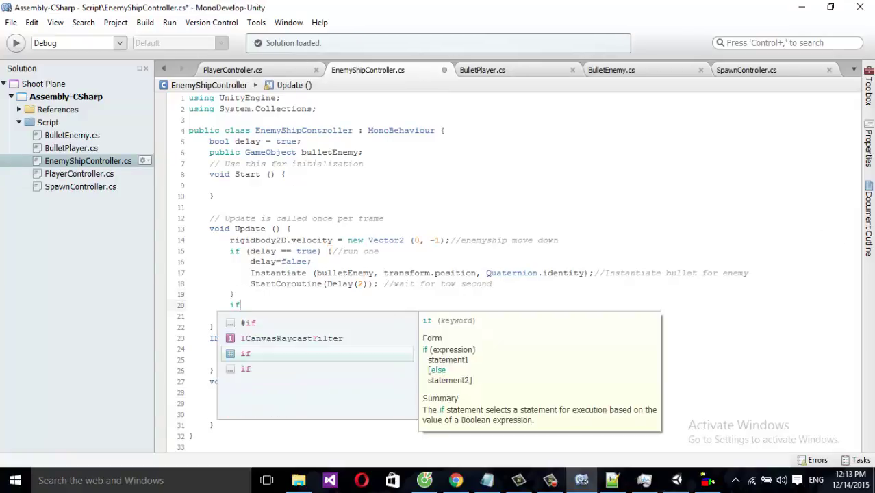
{"action": "type", "text": "()"}
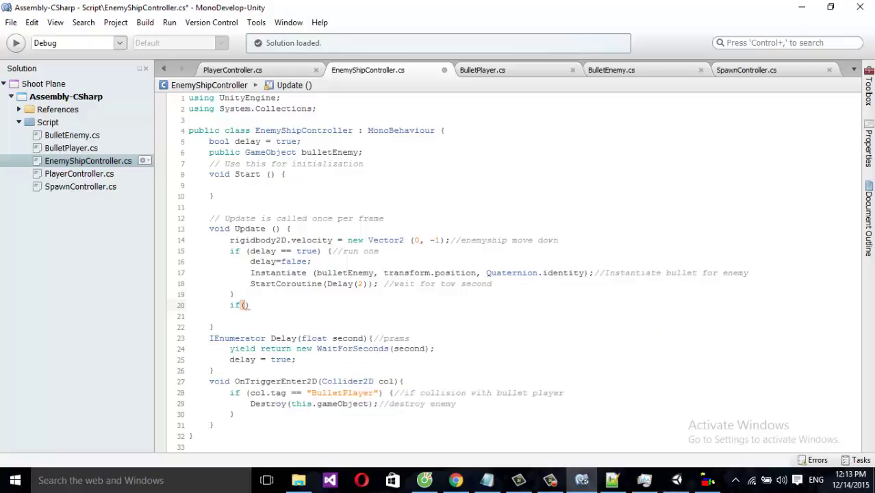
{"action": "type", "text": "ene"}
{"action": "key", "text": "BackSpace"}
{"action": "key", "text": "BackSpace"}
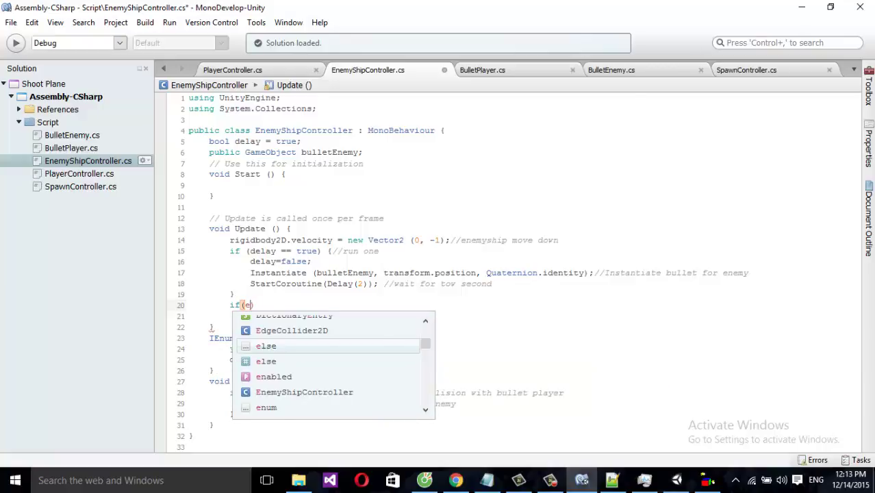
{"action": "key", "text": "BackSpace"}
{"action": "type", "text": "transform."}
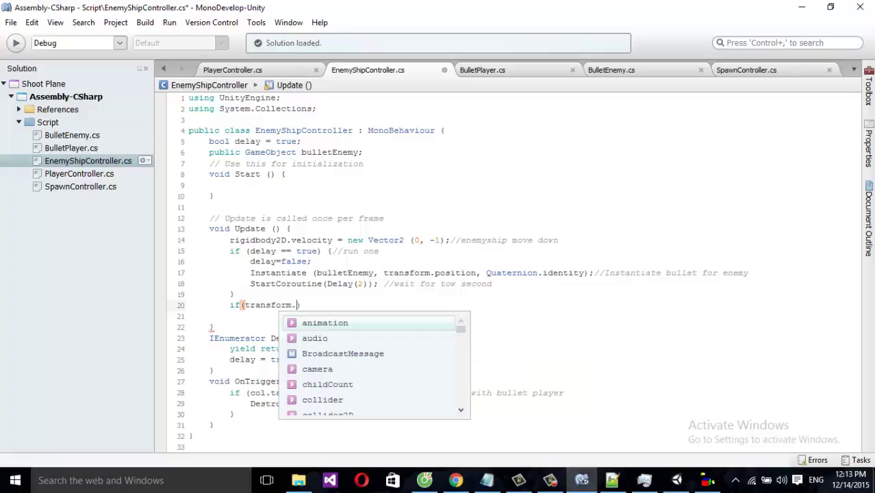
{"action": "type", "text": "po"}
{"action": "key", "text": "Return"}
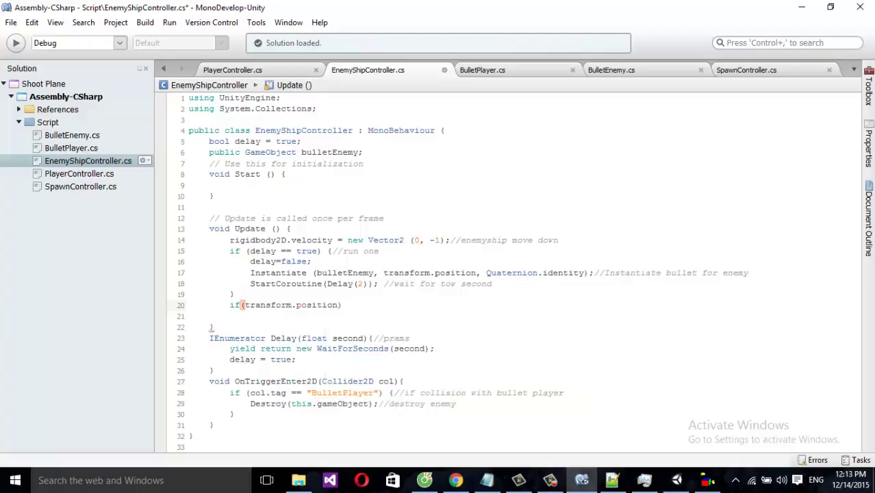
{"action": "type", "text": ".y<"}
Move the Player to Position Y -3.21 to find the screen bottom, then undo back to -0.1.
{"action": "left_click", "coordinate": [677, 480]}
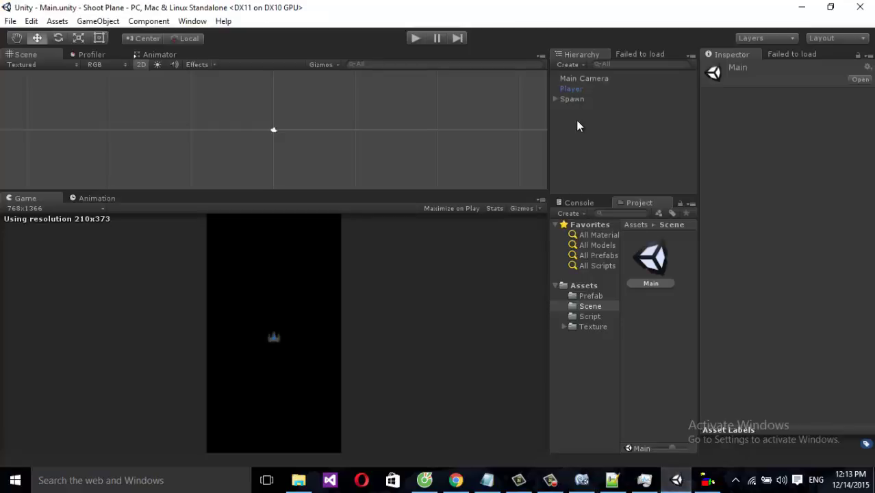
{"action": "left_click", "coordinate": [572, 89]}
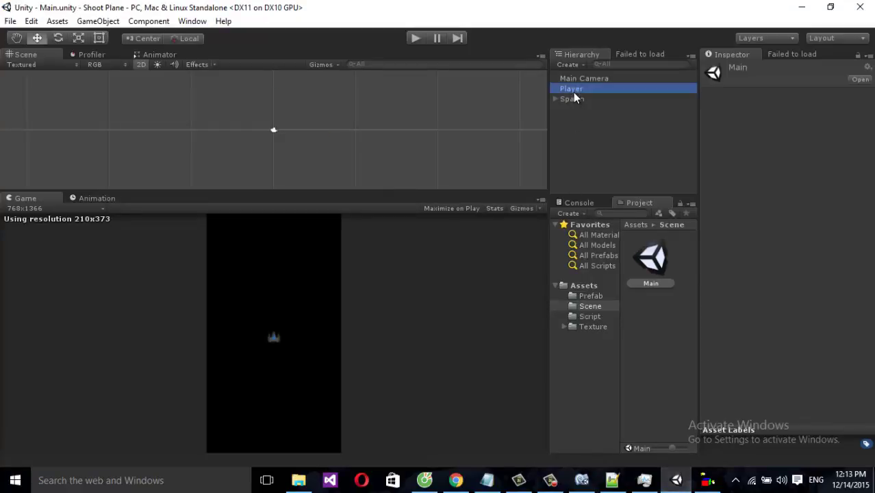
{"action": "left_click_drag", "start_coordinate": [793, 117], "coordinate": [733, 138]}
{"action": "left_click", "coordinate": [813, 116]}
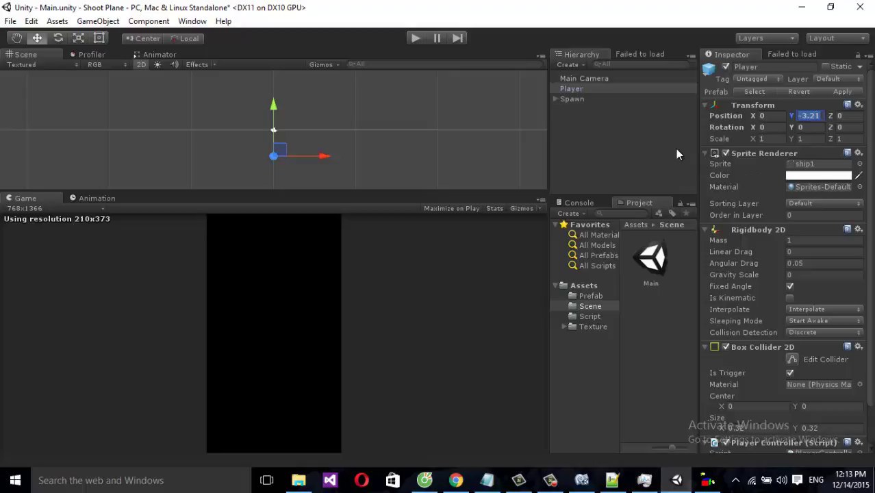
{"action": "key", "text": "ctrl+z"}
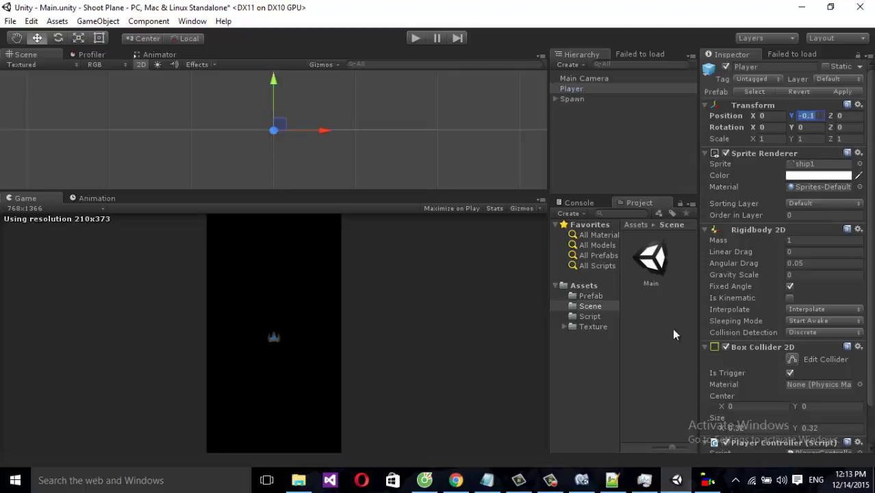
{"action": "left_click", "coordinate": [581, 480]}
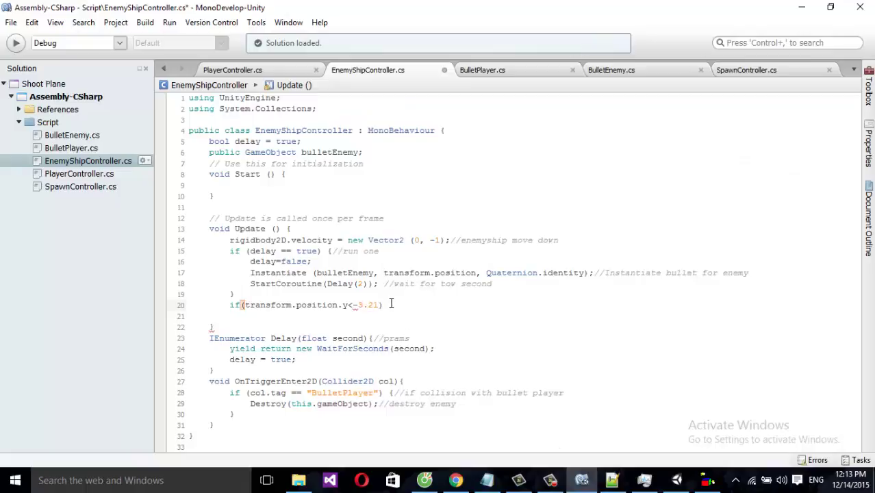
Complete the if block with Destroy(this.gameObject) and comment 'if enemy out screen', save, and select it.
{"action": "type", "text": "{"}
{"action": "key", "text": "Return"}
{"action": "type", "text": "}"}
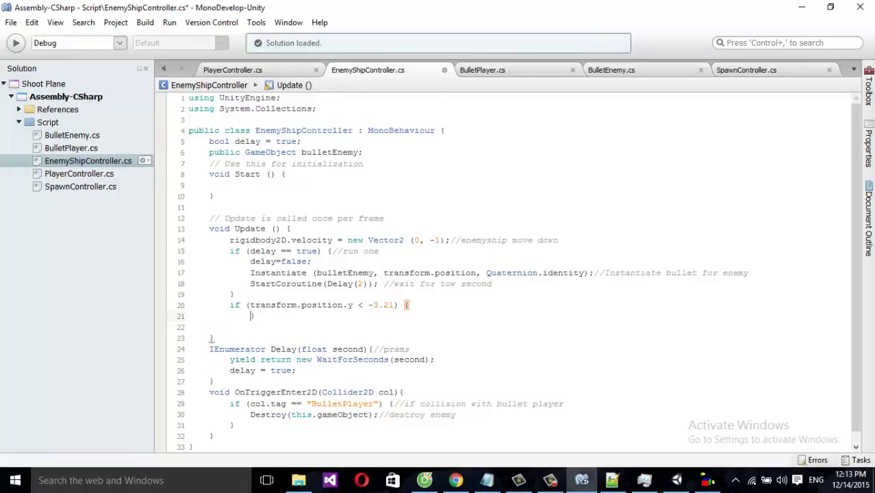
{"action": "key", "text": "Return"}
{"action": "type", "text": "de"}
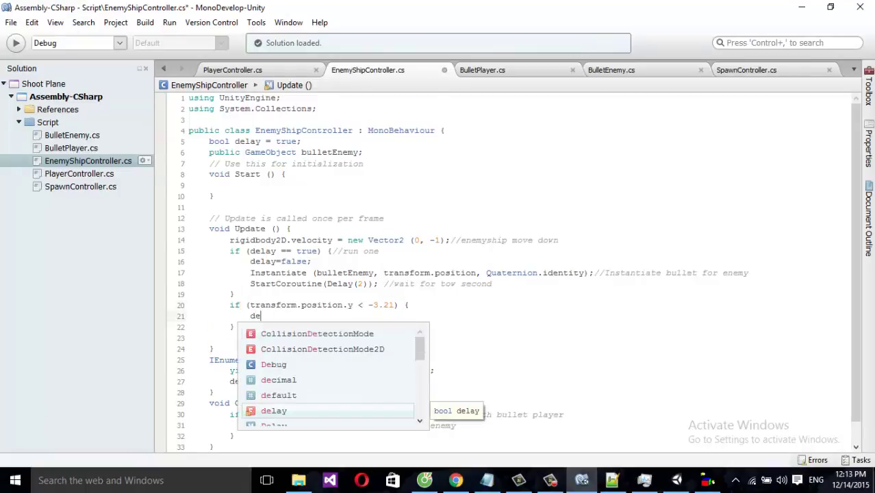
{"action": "type", "text": "st"}
{"action": "key", "text": "Return"}
{"action": "type", "text": "("}
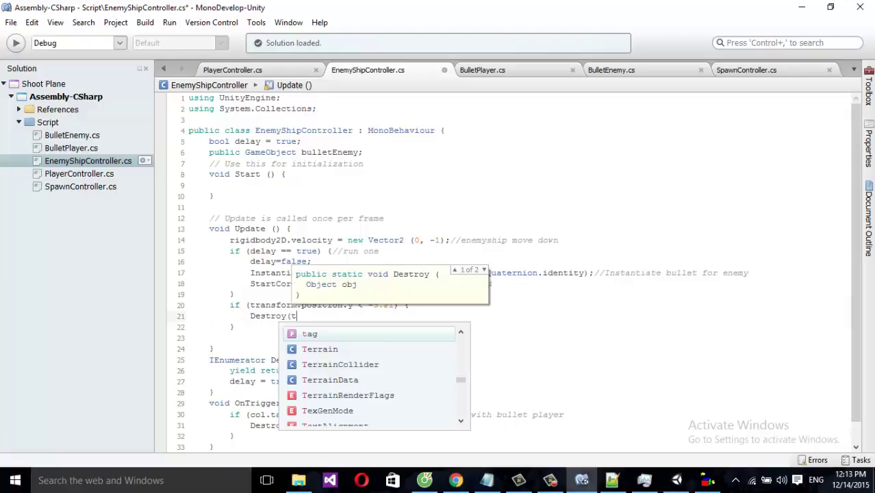
{"action": "type", "text": "this"}
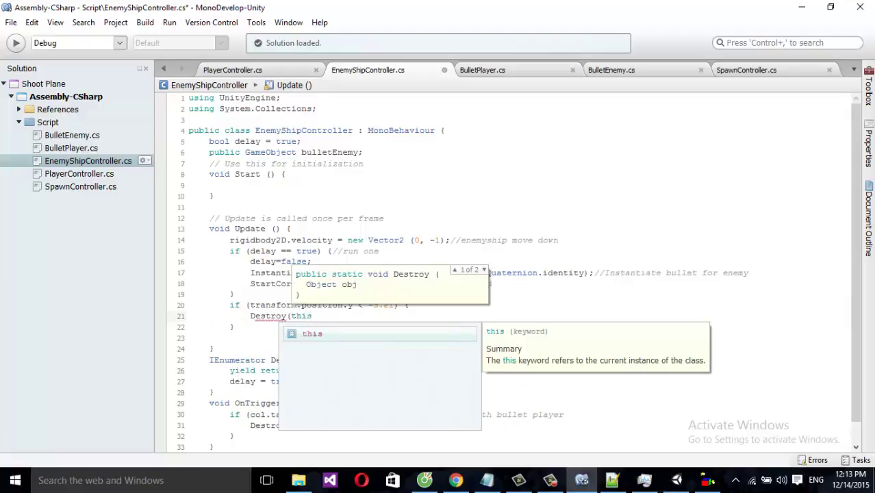
{"action": "type", "text": ".g"}
{"action": "key", "text": "Return"}
{"action": "type", "text": ")"}
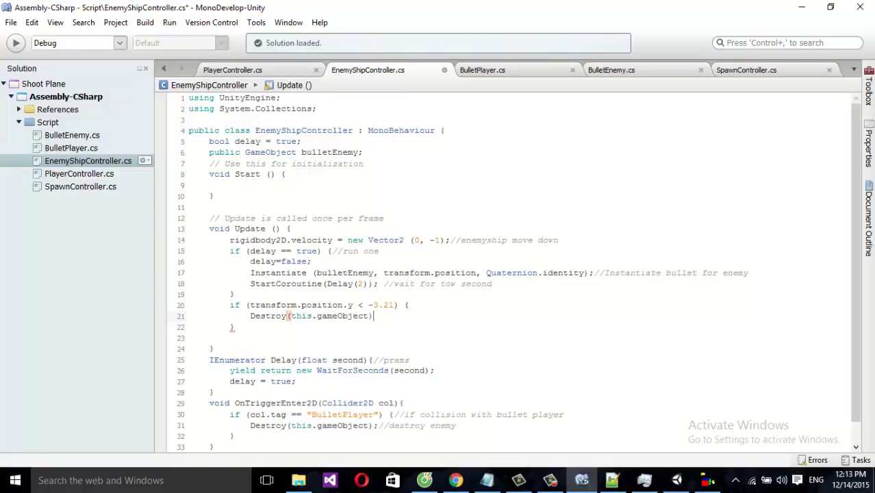
{"action": "type", "text": ";"}
{"action": "type", "text": "// if "}
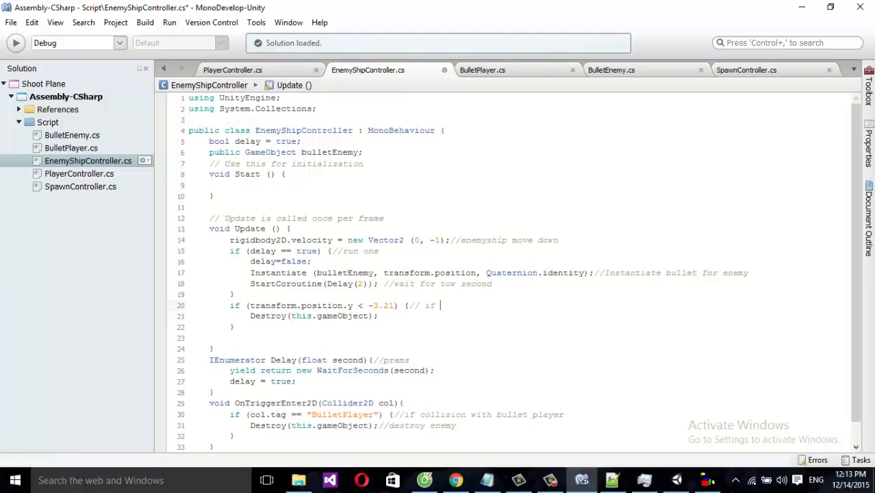
{"action": "type", "text": "enemy out"}
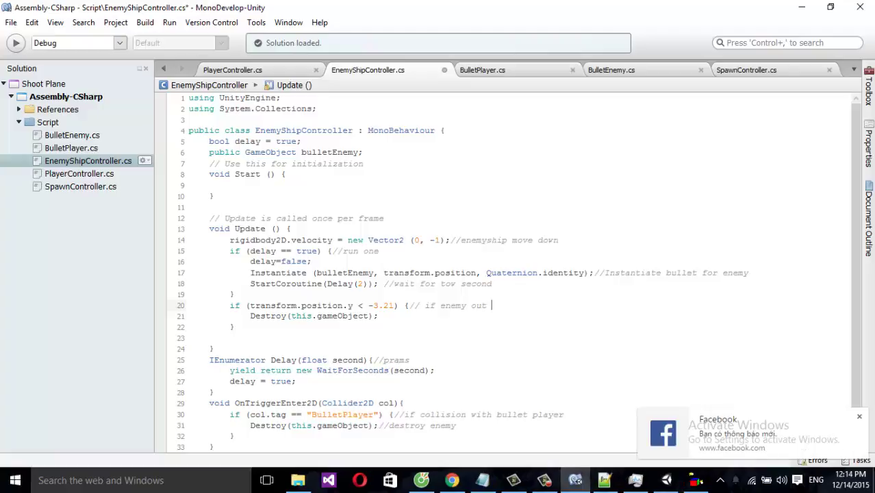
{"action": "type", "text": "screen"}
{"action": "key", "text": "ctrl+s"}
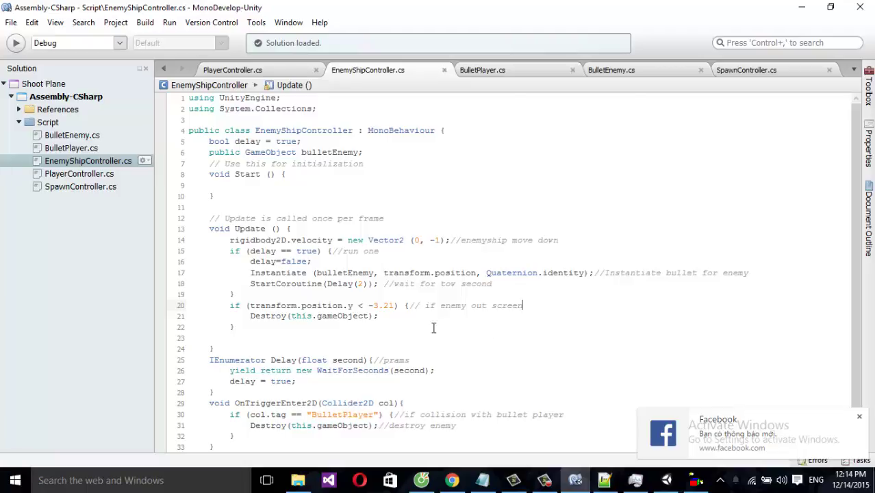
{"action": "left_click", "coordinate": [238, 326], "text": "shift"}
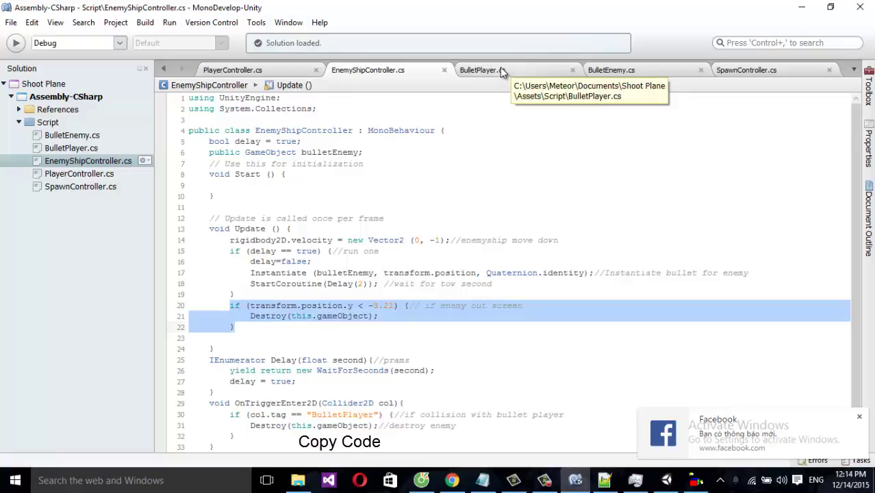
Paste the below -3.21 destroy block into BulletEnemy.cs Update, comment it 'if bullet enemy out screen', and save.
{"action": "left_click", "coordinate": [635, 70]}
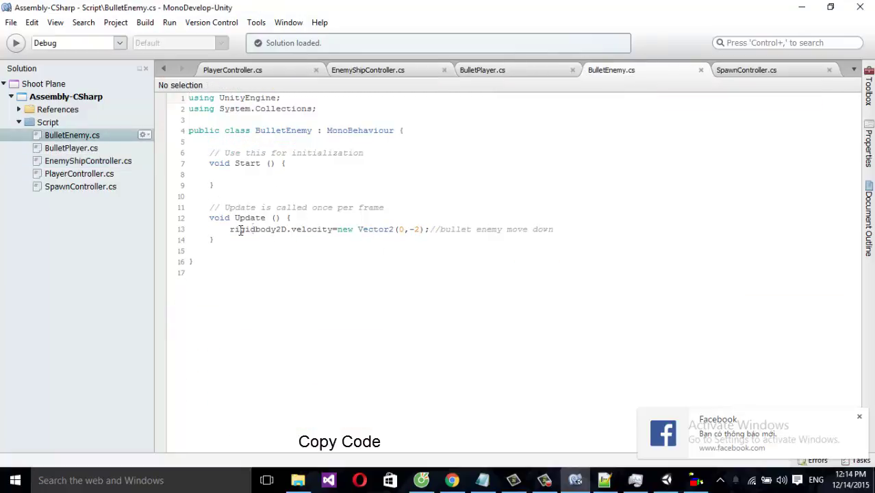
{"action": "left_click", "coordinate": [564, 229]}
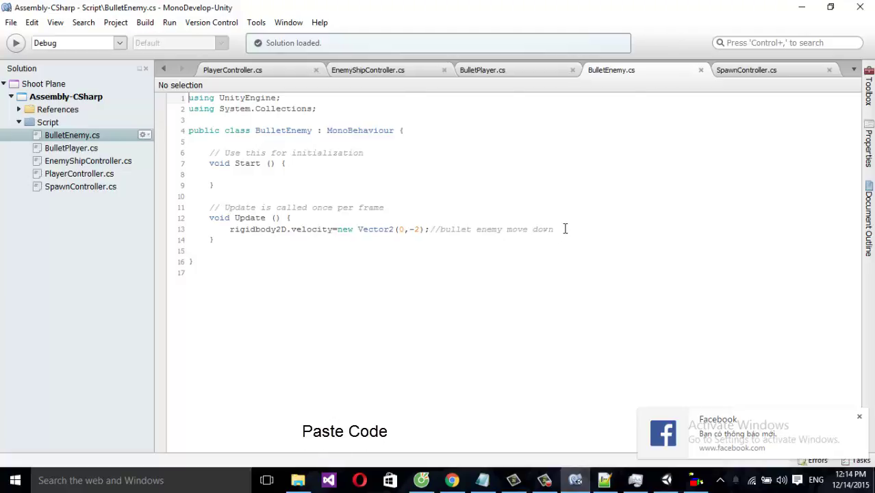
{"action": "key", "text": "Return"}
{"action": "type", "text": "if (transform.position.y < -3.21) {// if enemy out screen \t\t\tDestroy(this.gameObject); \t\t}"}
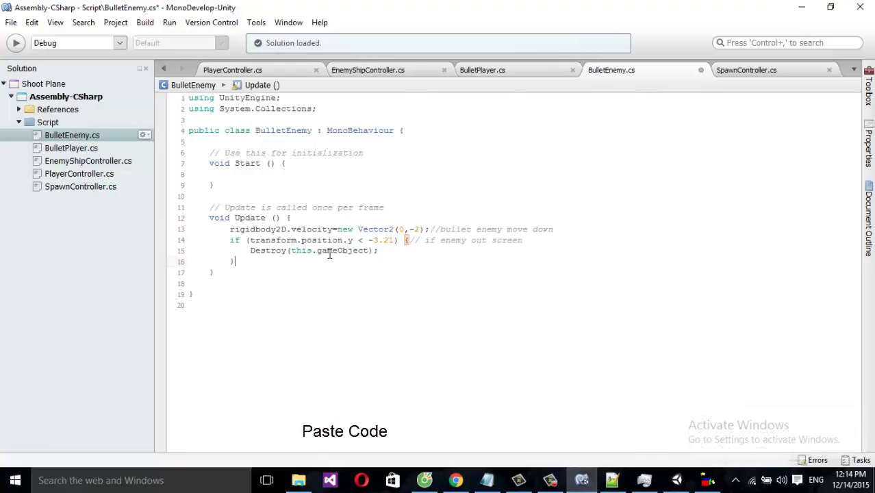
{"action": "double_click", "coordinate": [457, 240]}
{"action": "left_click", "coordinate": [439, 241]}
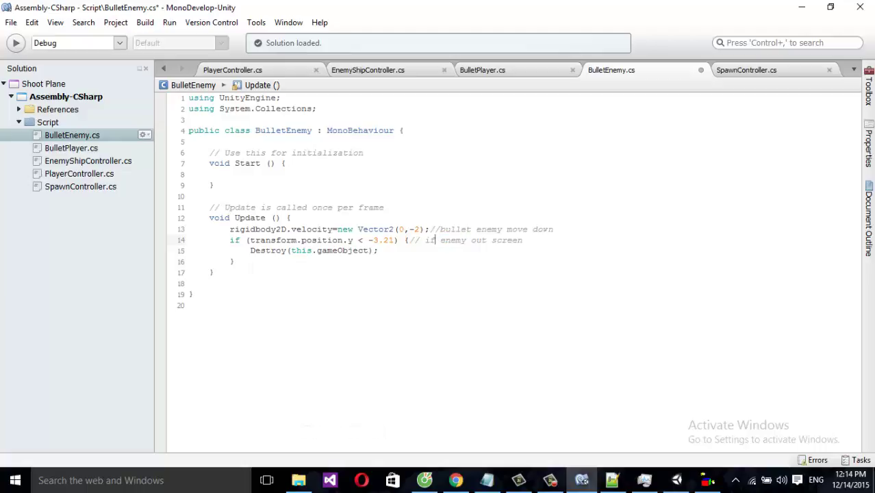
{"action": "type", "text": "bbu"}
{"action": "key", "text": "BackSpace"}
{"action": "key", "text": "BackSpace"}
{"action": "type", "text": "ul"}
{"action": "type", "text": "ltt"}
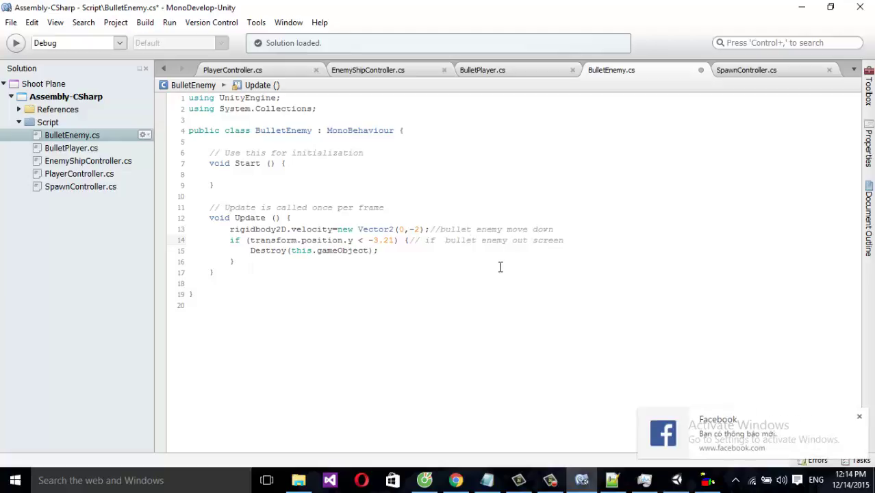
{"action": "key", "text": "ctrl+s"}
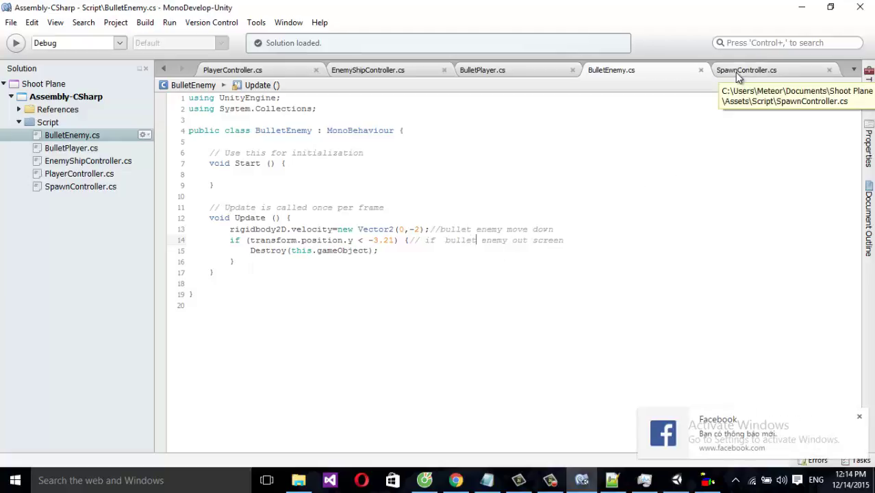
Paste the destroy block into BulletPlayer.cs as y > 3.21, comment 'if bullet player out screen', and save.
{"action": "left_click", "coordinate": [480, 70]}
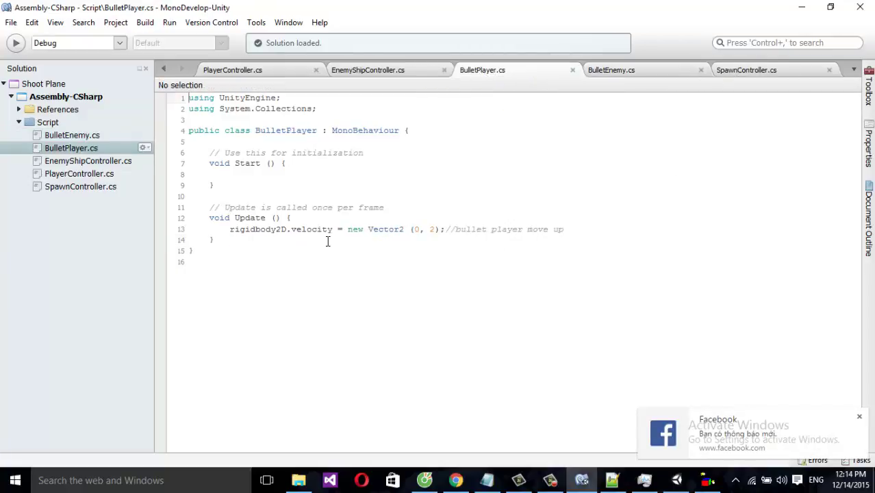
{"action": "left_click", "coordinate": [408, 250]}
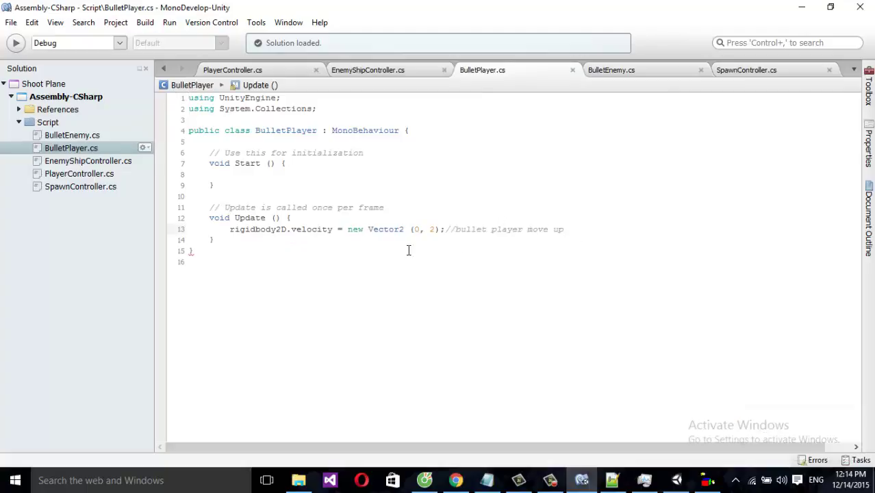
{"action": "key", "text": "Return"}
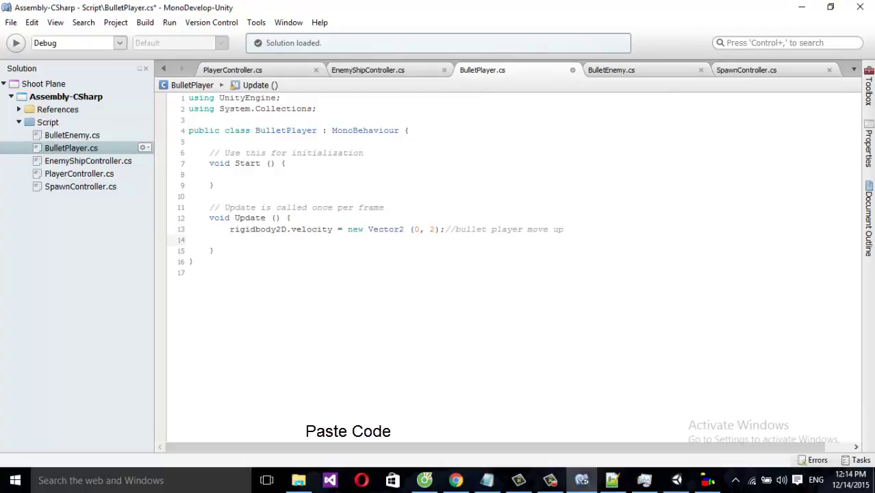
{"action": "type", "text": "if (transform.position.y < -3.21) {// if  bullet enemy out screen \t\t\tDestroy(this.gameObject); \t\t}"}
{"action": "left_click", "coordinate": [373, 241]}
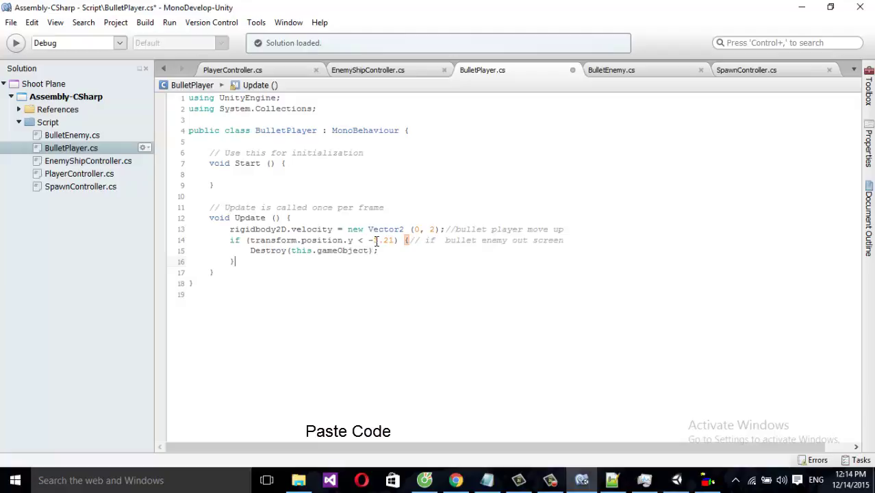
{"action": "key", "text": "BackSpace"}
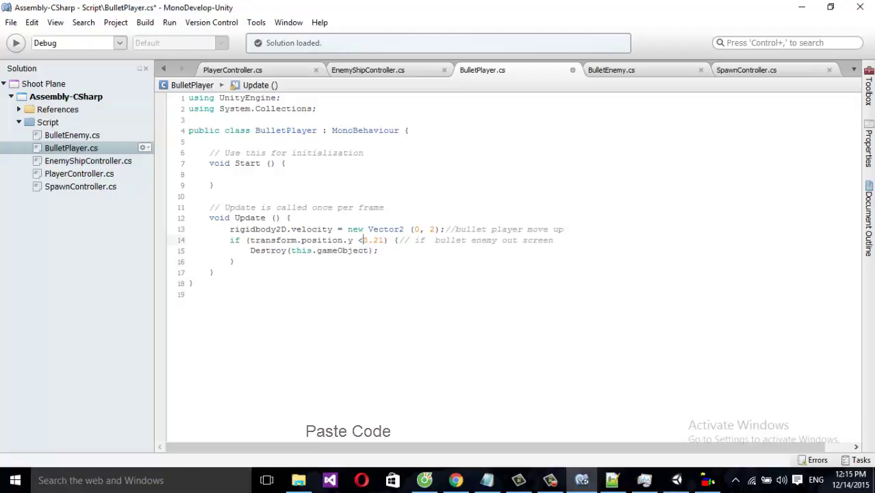
{"action": "key", "text": "BackSpace"}
{"action": "key", "text": "BackSpace"}
{"action": "type", "text": ">"}
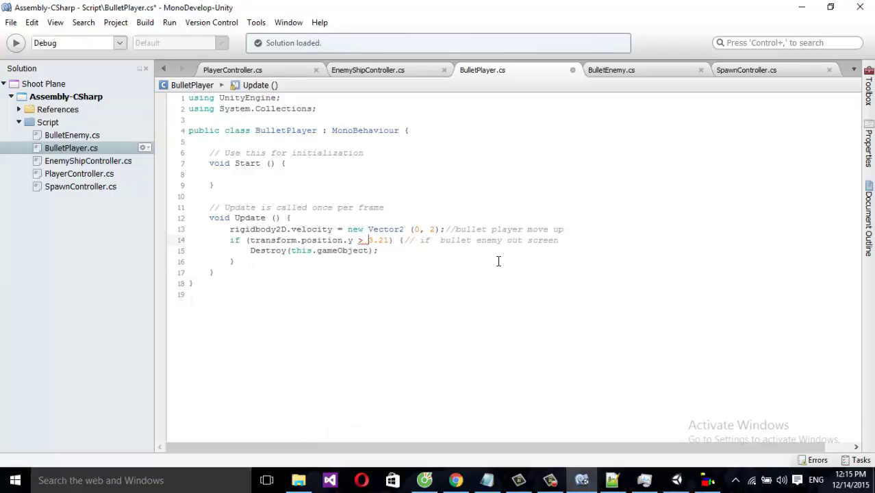
{"action": "double_click", "coordinate": [495, 239]}
{"action": "type", "text": "player"}
{"action": "key", "text": "ctrl+s"}
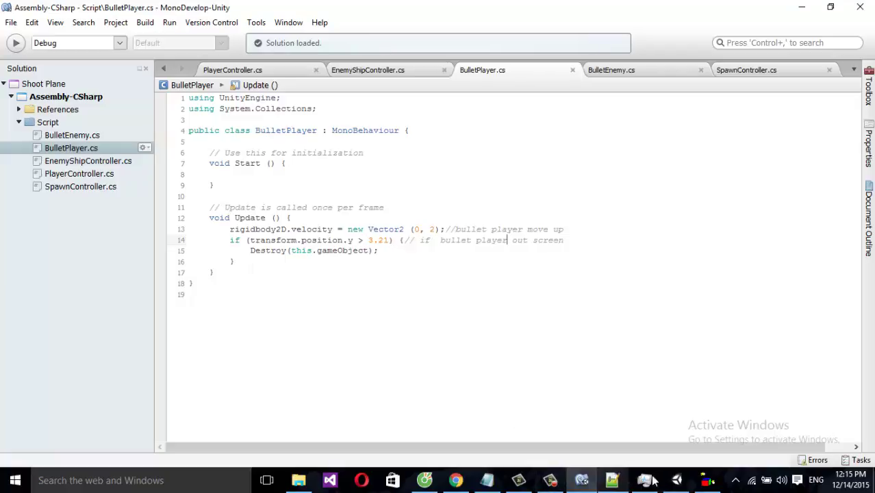
Run the game in Play mode with a taller, zoomed Scene view to watch spawned clones.
{"action": "left_click", "coordinate": [677, 480]}
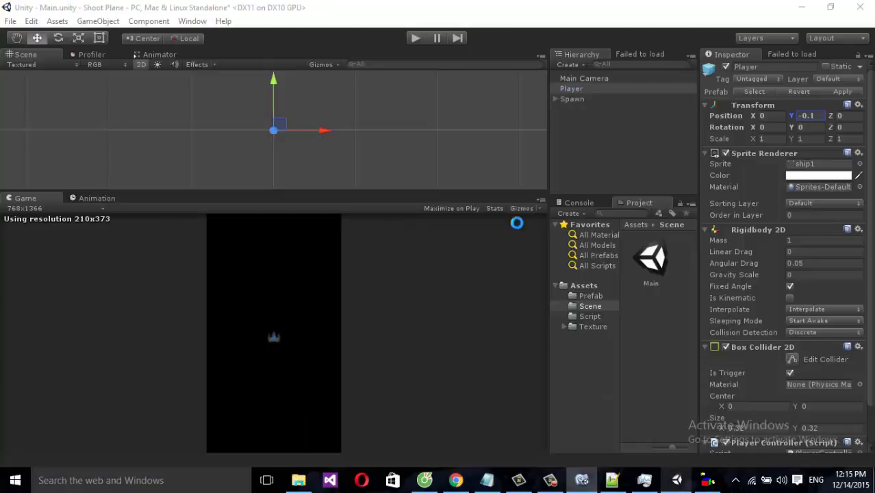
{"action": "left_click", "coordinate": [415, 37]}
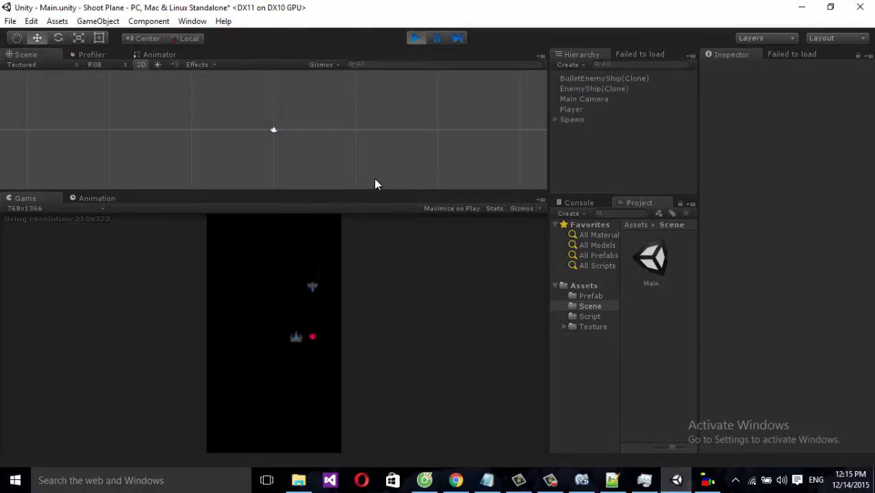
{"action": "left_click_drag", "start_coordinate": [377, 192], "coordinate": [375, 286]}
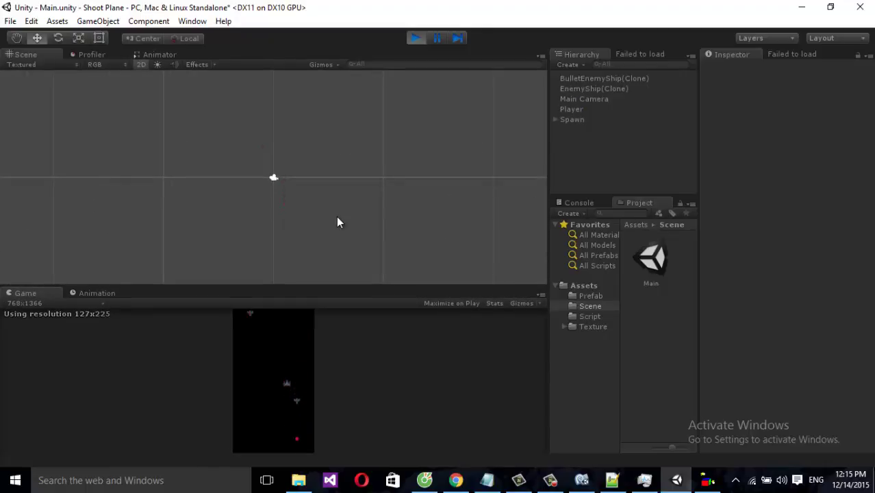
{"action": "scroll", "coordinate": [337, 222], "scroll_direction": "up", "scroll_amount": 5}
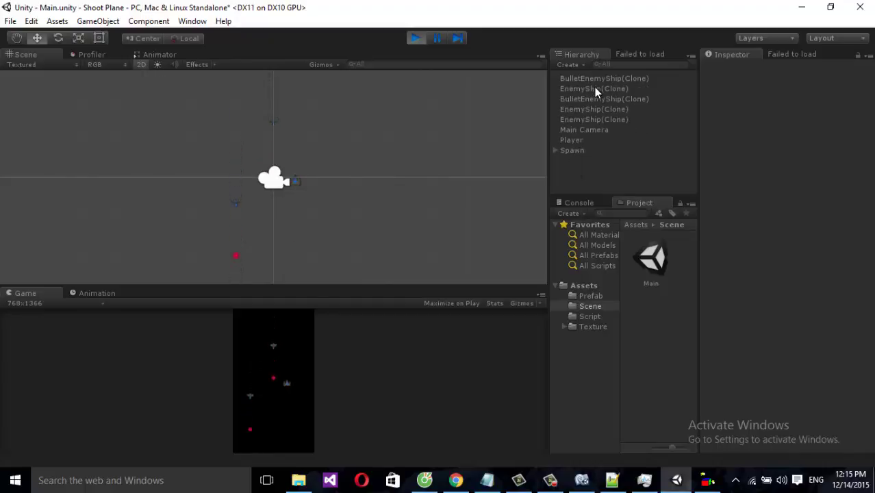
Inspect an EnemyShip clone and Main Camera, fire and move the ship left and right, then stop Play mode.
{"action": "left_click", "coordinate": [583, 126]}
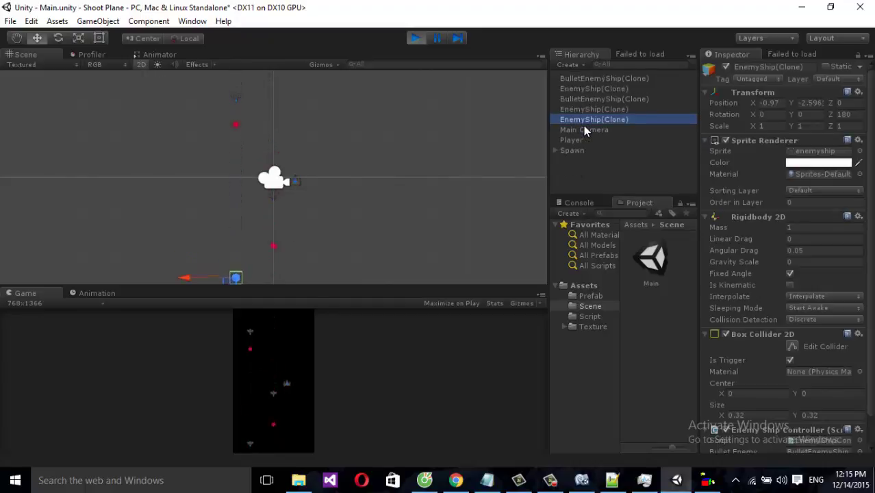
{"action": "left_click", "coordinate": [584, 128]}
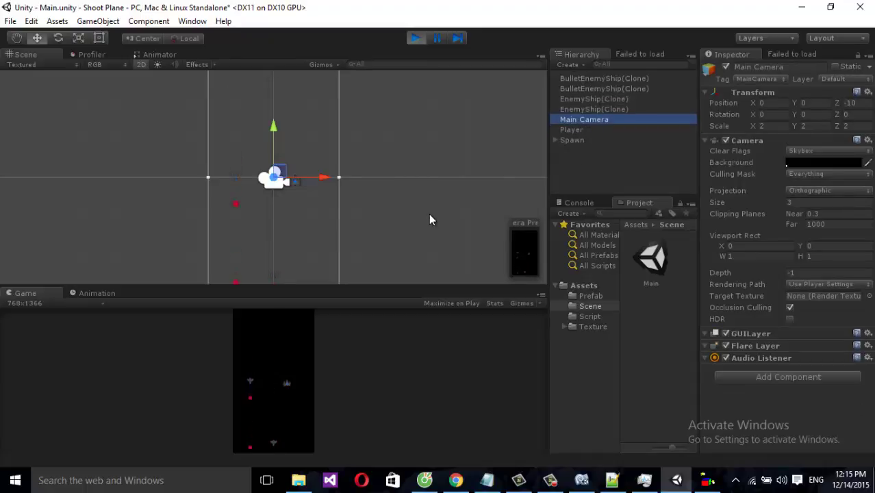
{"action": "middle_click_drag", "start_coordinate": [429, 214], "coordinate": [426, 103]}
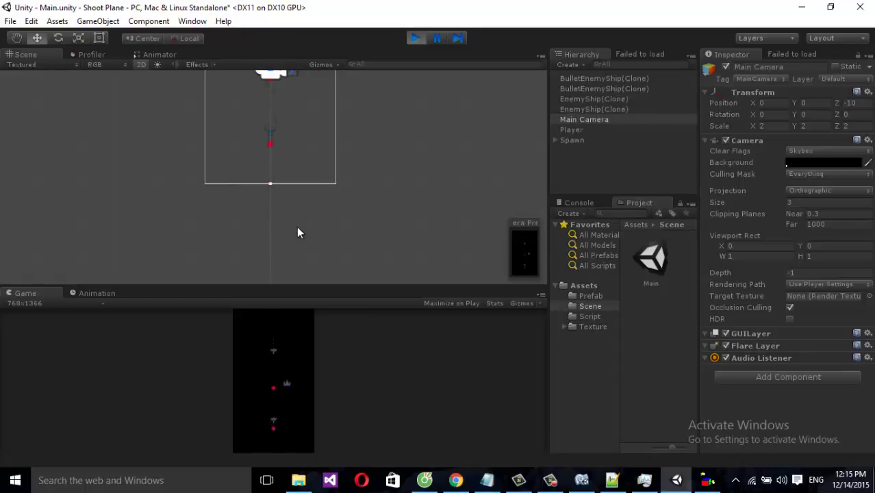
{"action": "left_click", "coordinate": [300, 352]}
{"action": "middle_click_drag", "start_coordinate": [390, 209], "coordinate": [393, 367]}
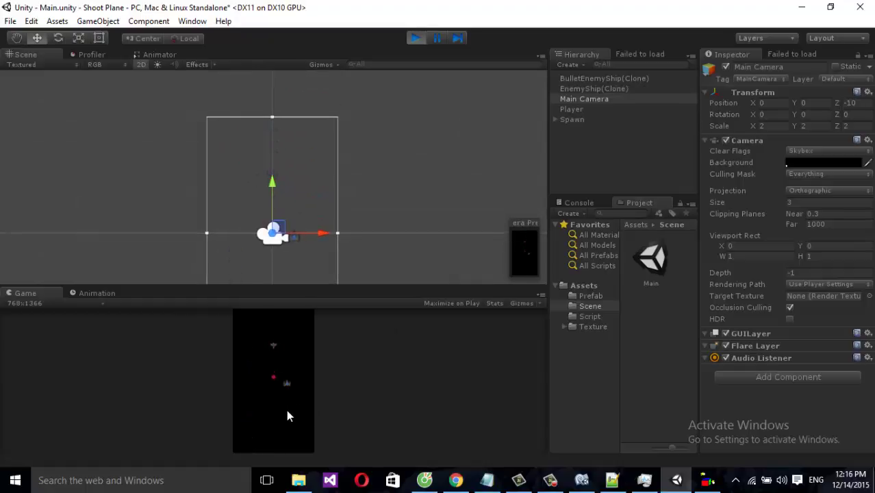
{"action": "key", "text": "space"}
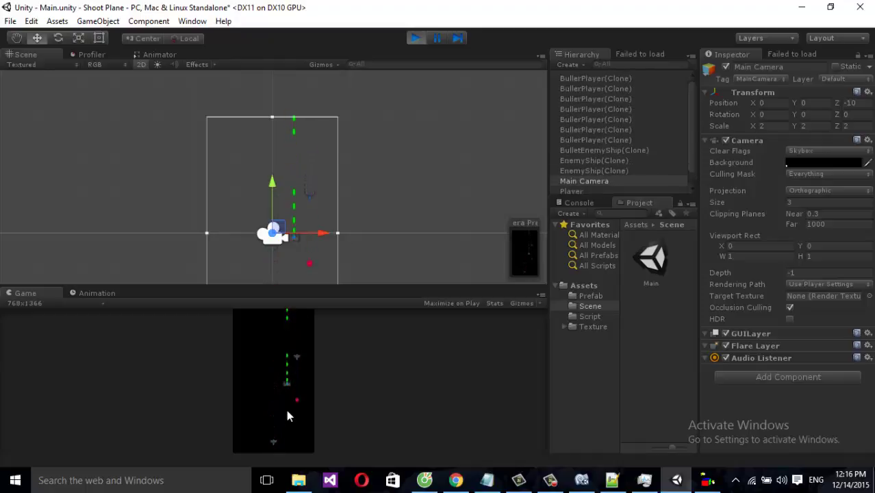
{"action": "middle_click_drag", "start_coordinate": [383, 216], "coordinate": [380, 97]}
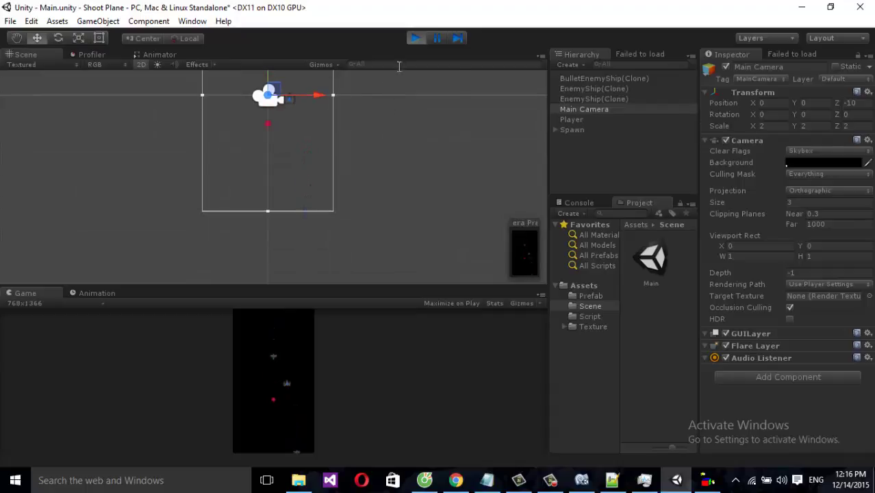
{"action": "middle_click_drag", "start_coordinate": [399, 66], "coordinate": [526, 66]}
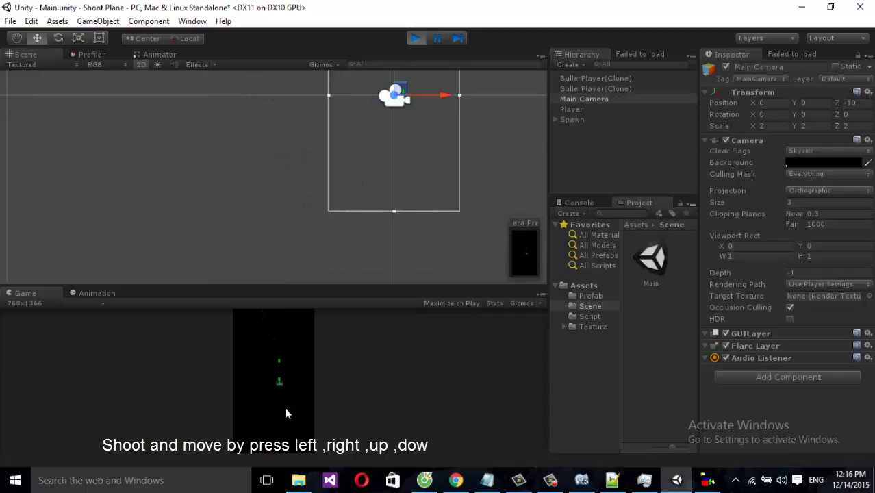
{"action": "key", "text": "Right"}
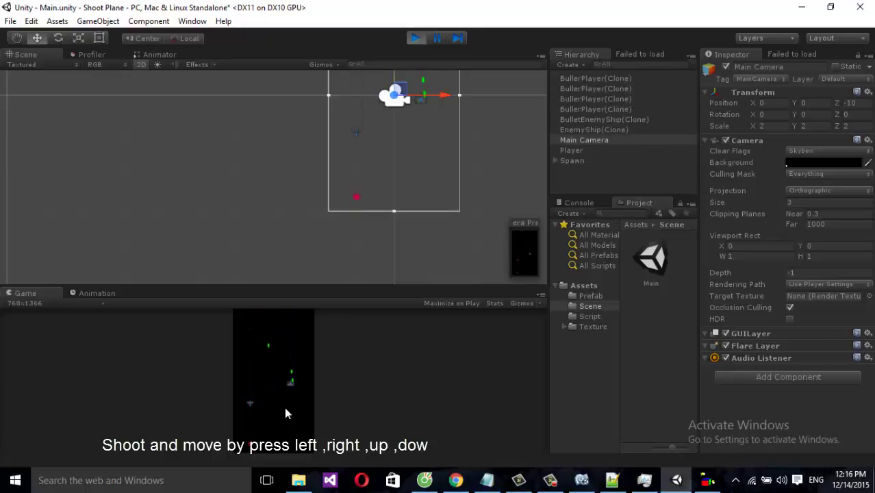
{"action": "key", "text": "Left"}
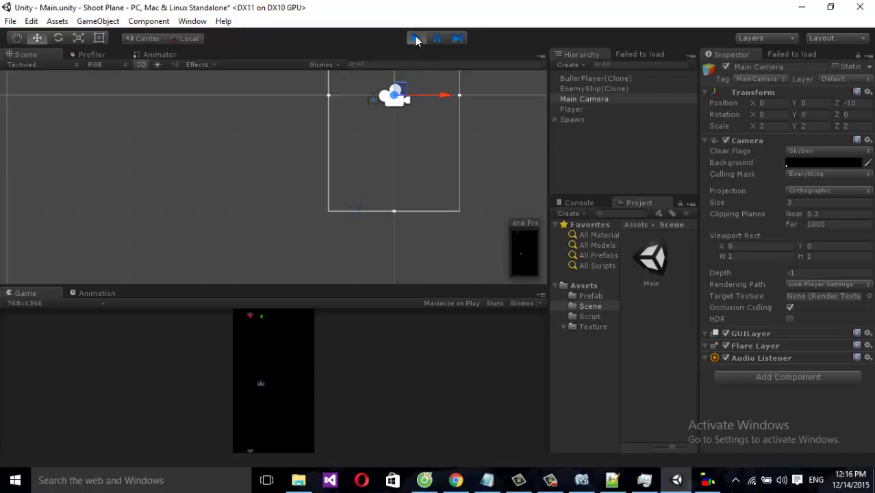
{"action": "left_click", "coordinate": [415, 37]}
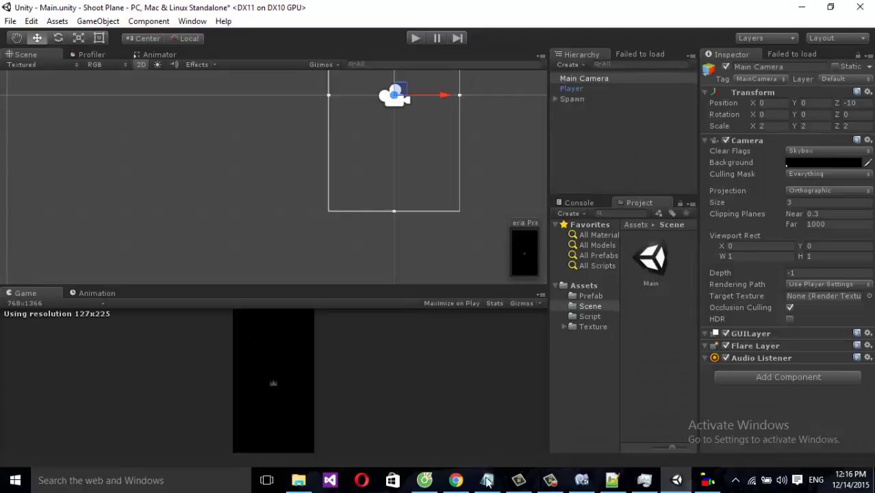
Add a Notepad line so it reads 'Allow move and shoot not executed', then return to MonoDevelop.
{"action": "left_click", "coordinate": [488, 480]}
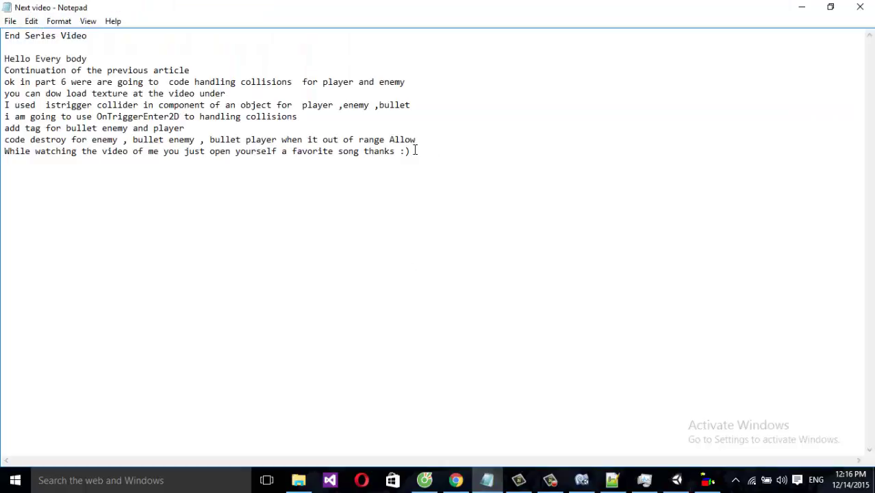
{"action": "key", "text": "Return"}
{"action": "type", "text": "move and shoot"}
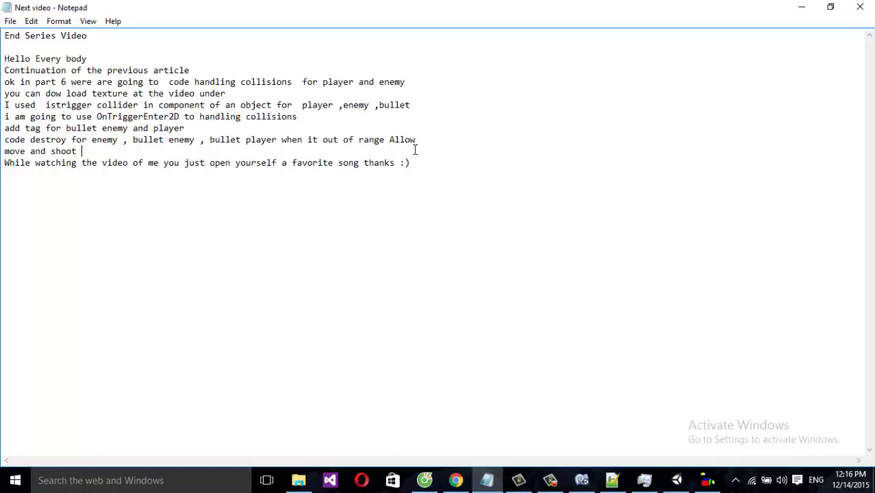
{"action": "type", "text": "not executed"}
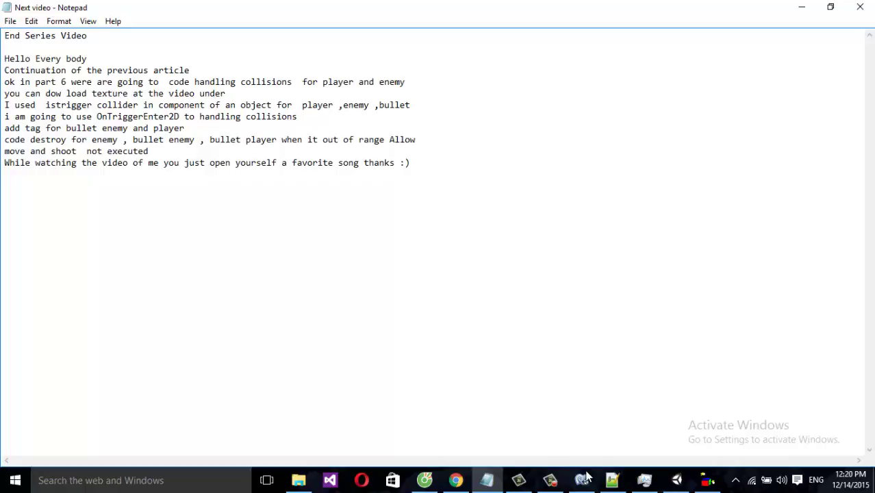
{"action": "left_click", "coordinate": [582, 480]}
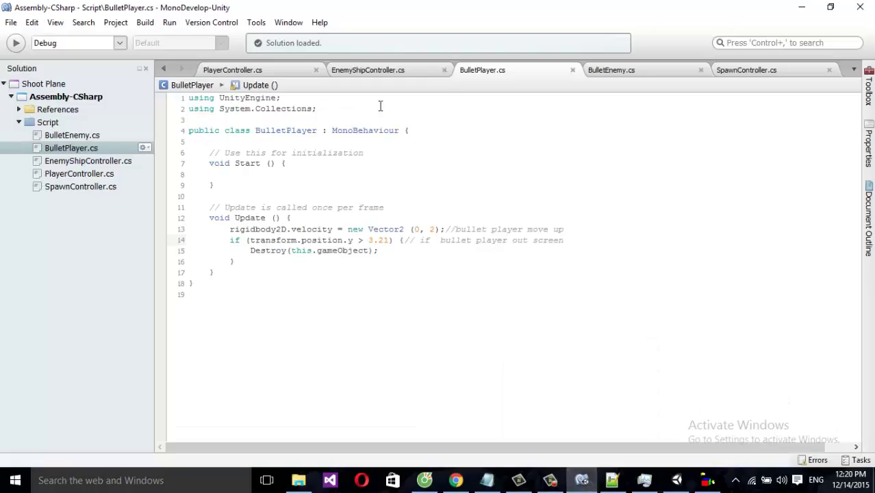
In PlayerController.cs, replace KeyCode.LeftArrow with "a" and KeyCode.RightArrow with "d".
{"action": "left_click", "coordinate": [260, 71]}
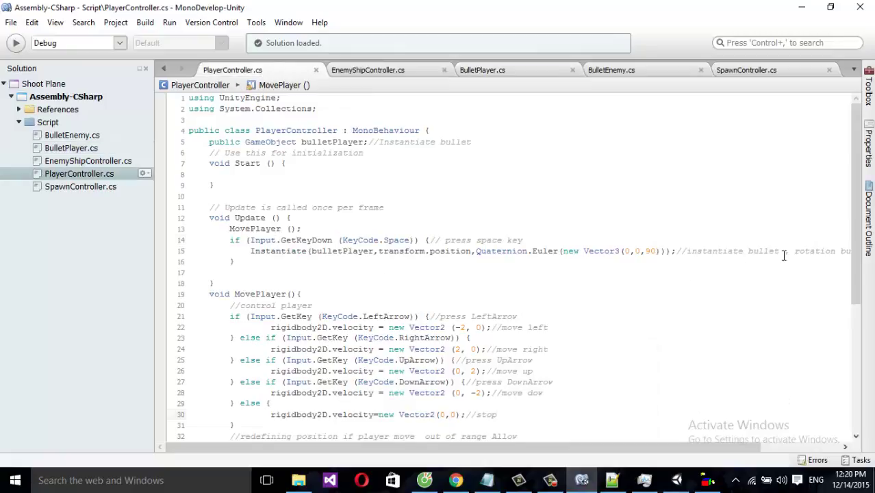
{"action": "scroll", "coordinate": [859, 223], "scroll_direction": "down", "scroll_amount": 1}
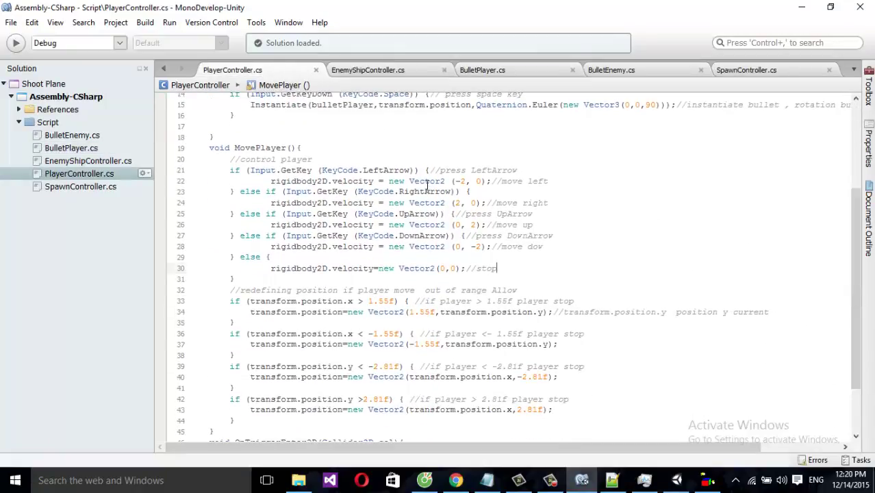
{"action": "left_click", "coordinate": [411, 170]}
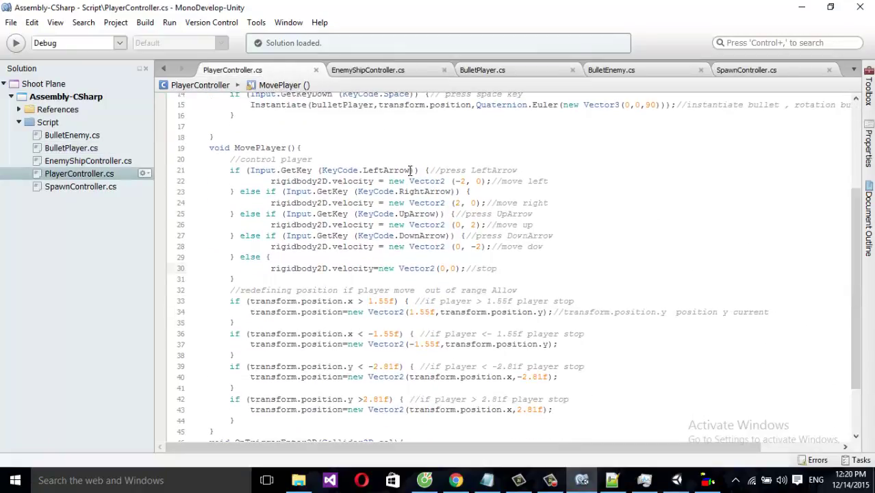
{"action": "left_click", "coordinate": [321, 171], "text": "shift"}
{"action": "type", "text": "\""}
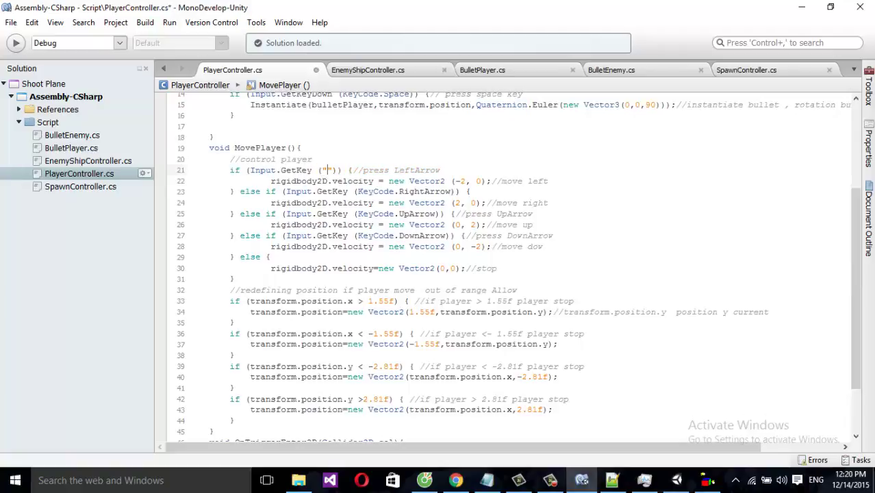
{"action": "type", "text": "a"}
{"action": "left_click", "coordinate": [452, 191]}
{"action": "left_click", "coordinate": [356, 191], "text": "shift"}
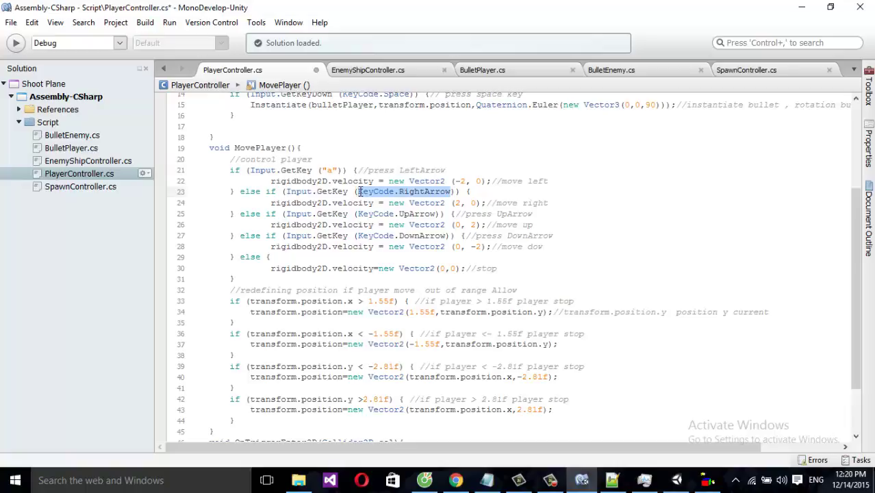
{"action": "key", "text": "BackSpace"}
{"action": "type", "text": "d"}
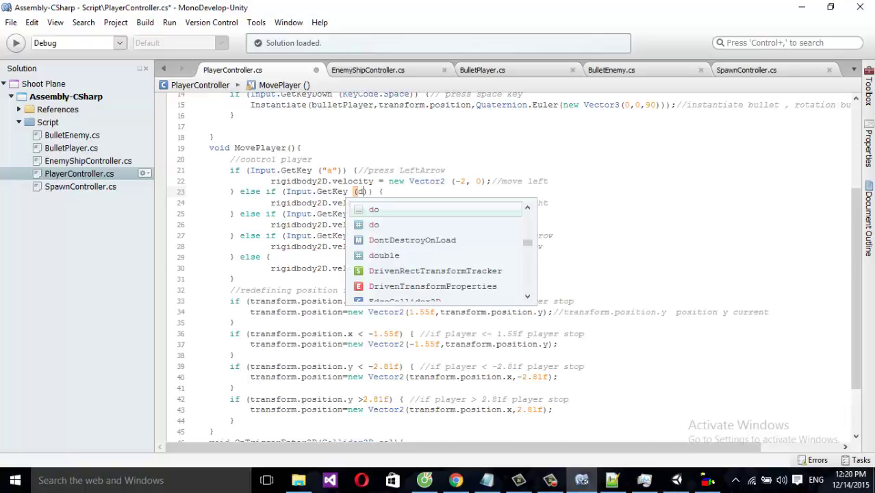
{"action": "key", "text": "Left"}
{"action": "type", "text": "\""}
{"action": "key", "text": "Right"}
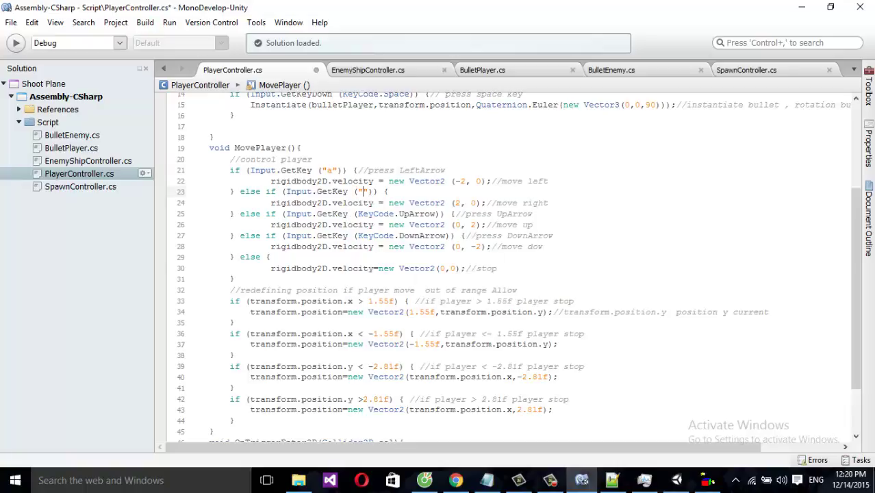
{"action": "type", "text": "\""}
Replace the UpArrow and DownArrow key checks on lines 25 and 27 with quoted keys, including "s", and save.
{"action": "left_click_drag", "start_coordinate": [357, 214], "coordinate": [435, 215]}
{"action": "key", "text": "BackSpace"}
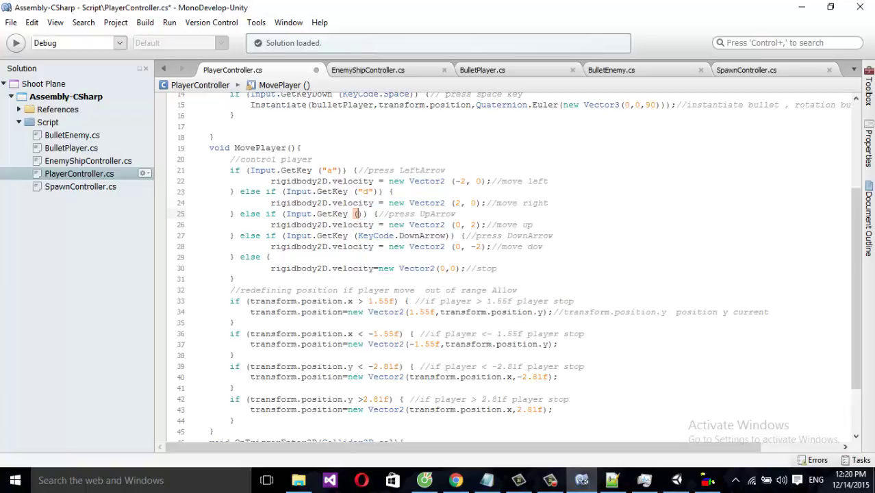
{"action": "type", "text": "\"u"}
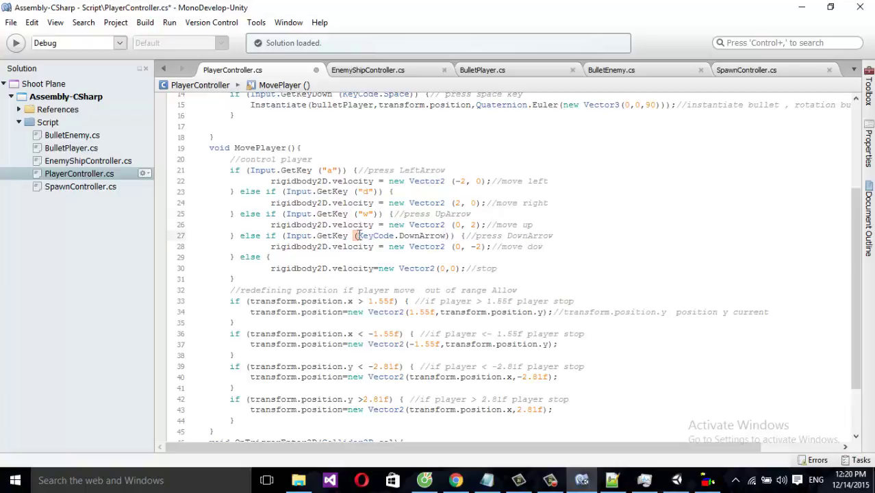
{"action": "left_click_drag", "start_coordinate": [445, 236], "coordinate": [358, 235]}
{"action": "key", "text": "BackSpace"}
{"action": "type", "text": "\""}
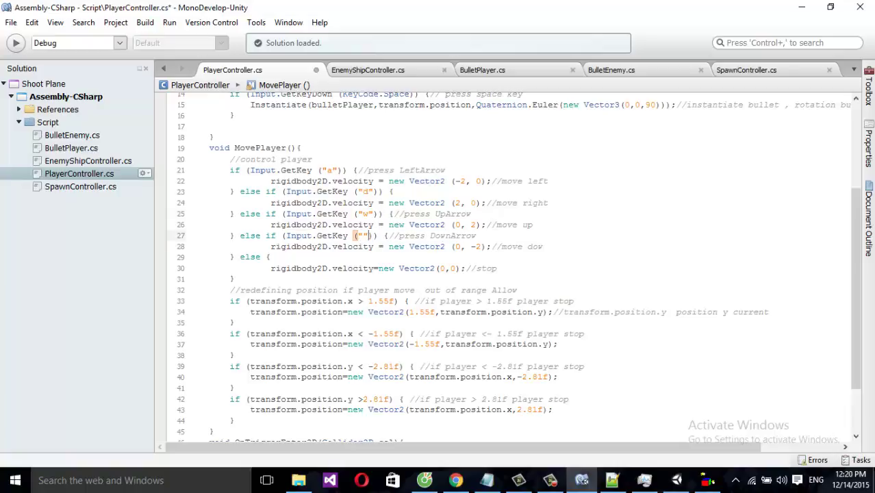
{"action": "type", "text": "s"}
{"action": "key", "text": "ctrl+s"}
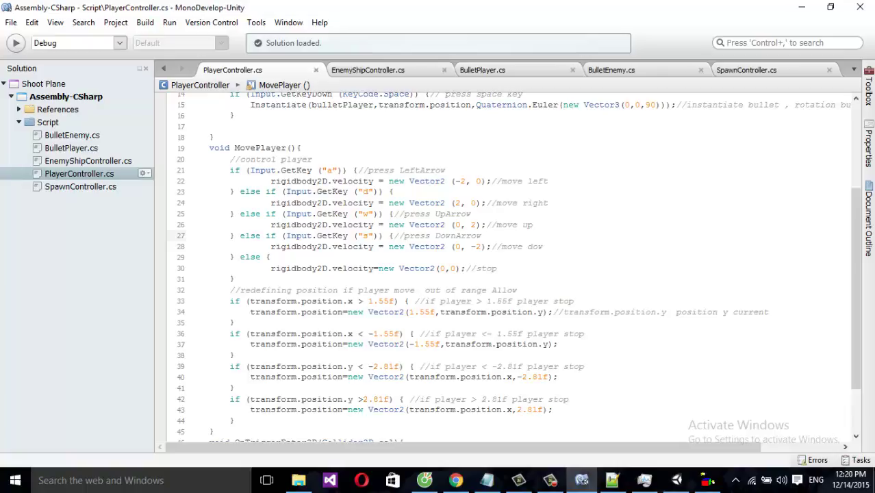
Change the line 21 comment from 'press LeftArrow' to 'press a key'.
{"action": "left_click", "coordinate": [433, 171]}
{"action": "double_click", "coordinate": [433, 172]}
{"action": "key", "text": "BackSpace"}
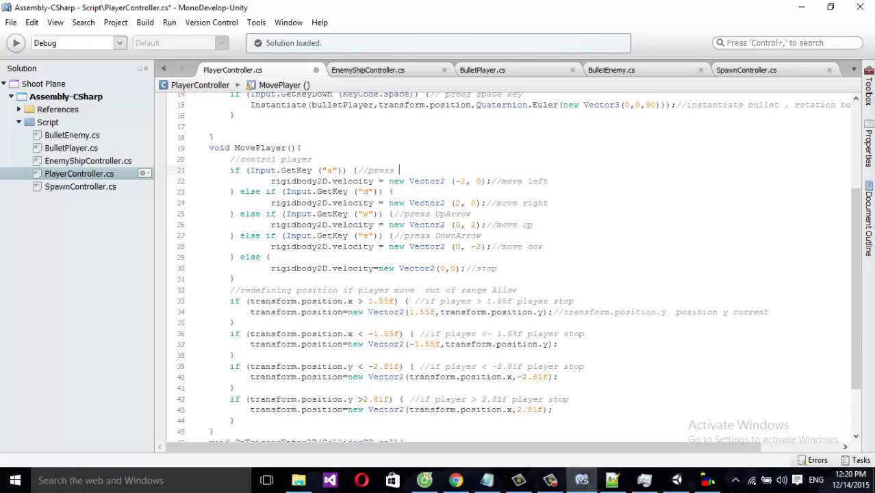
{"action": "type", "text": "a ke"}
{"action": "type", "text": "y"}
{"action": "left_click_drag", "start_coordinate": [472, 214], "coordinate": [437, 215]}
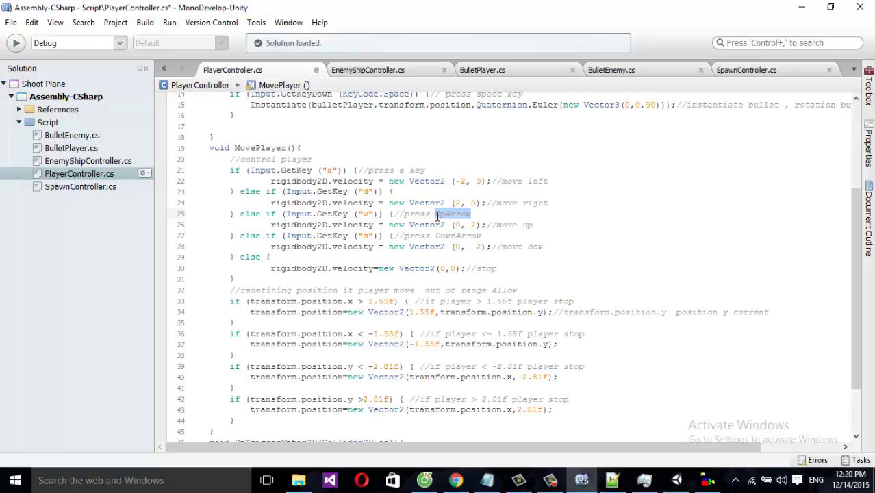
Relabel the line 25 comment as 'press w key' and line 23's as 'press d key'.
{"action": "key", "text": "BackSpace"}
{"action": "type", "text": "k"}
{"action": "key", "text": "BackSpace"}
{"action": "key", "text": "BackSpace"}
{"action": "type", "text": "ke"}
{"action": "type", "text": "y"}
{"action": "left_click", "coordinate": [404, 192]}
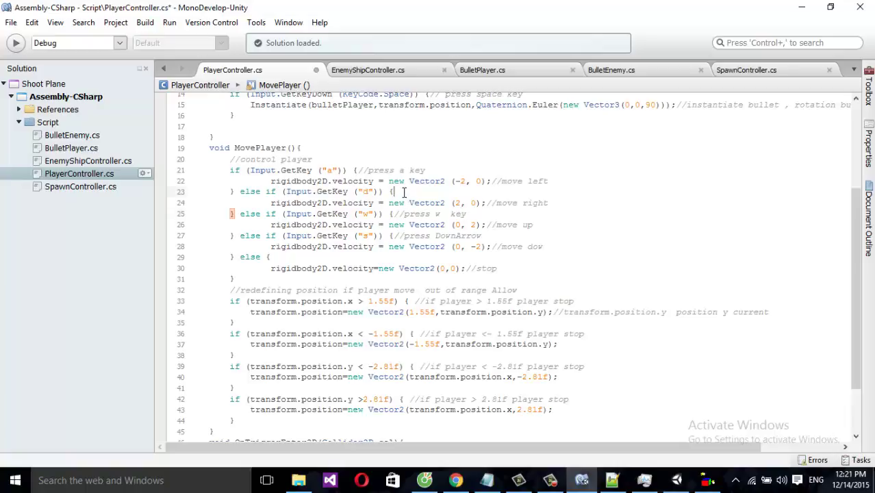
{"action": "type", "text": "//  pre"}
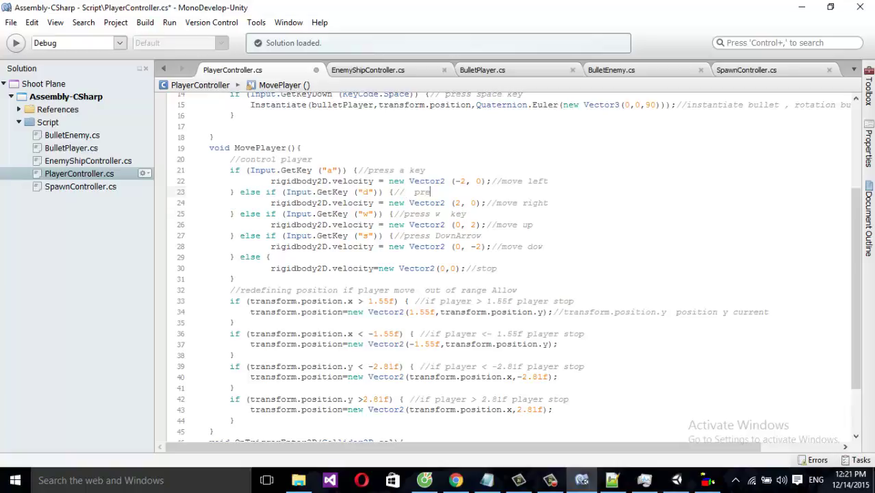
{"action": "type", "text": "ss"}
{"action": "type", "text": " s"}
{"action": "key", "text": "BackSpace"}
{"action": "key", "text": "BackSpace"}
{"action": "type", "text": "d key"}
Change line 27's comment to 'press s key', save the script, and return to Unity.
{"action": "double_click", "coordinate": [435, 235]}
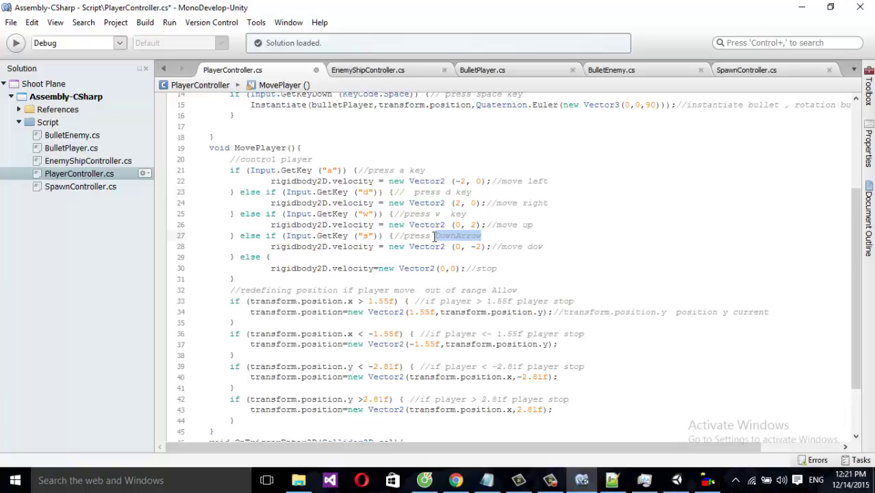
{"action": "key", "text": "BackSpace"}
{"action": "type", "text": "s ke"}
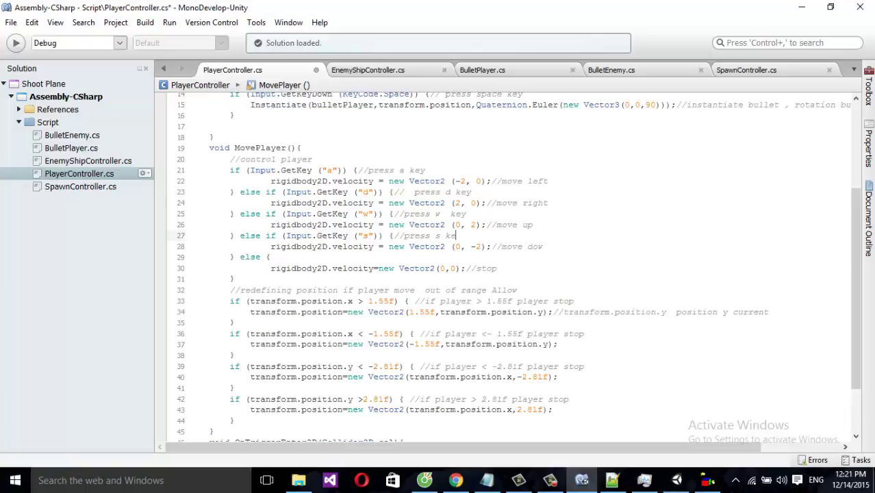
{"action": "type", "text": "y"}
{"action": "key", "text": "ctrl+s"}
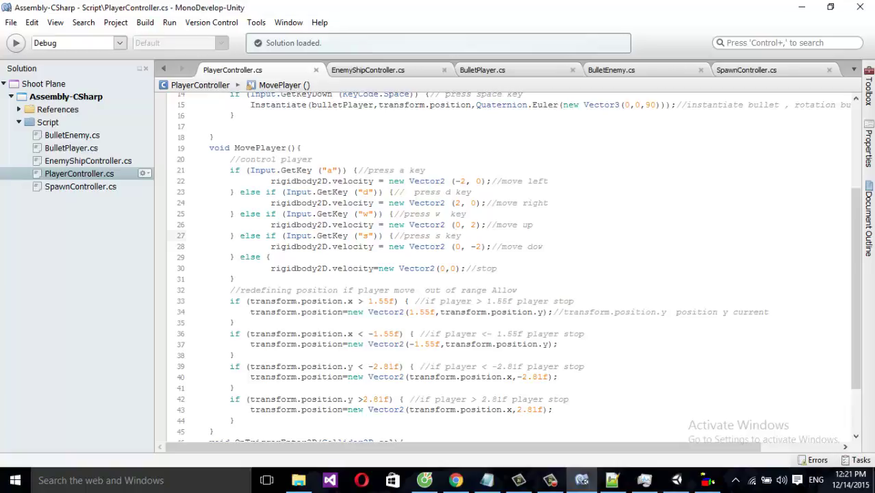
{"action": "left_click", "coordinate": [675, 483]}
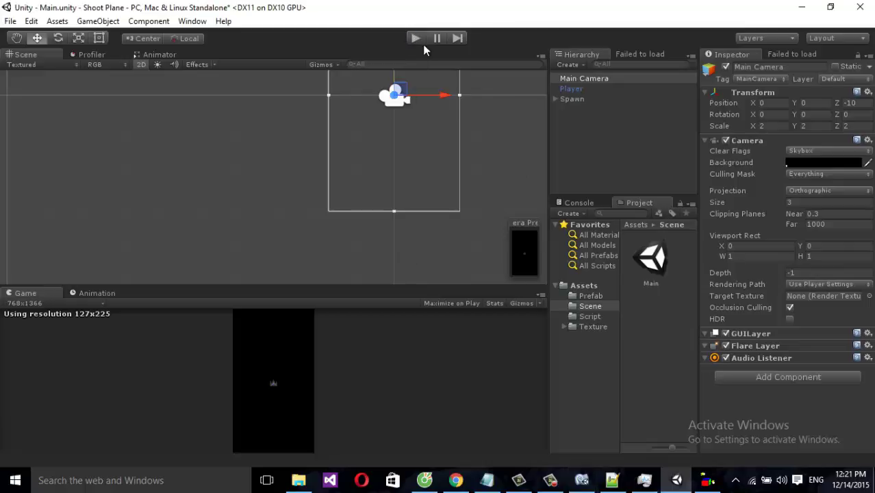
Run the game in Play mode, steering the firing ship with W, A, S and D, then stop.
{"action": "left_click", "coordinate": [417, 38]}
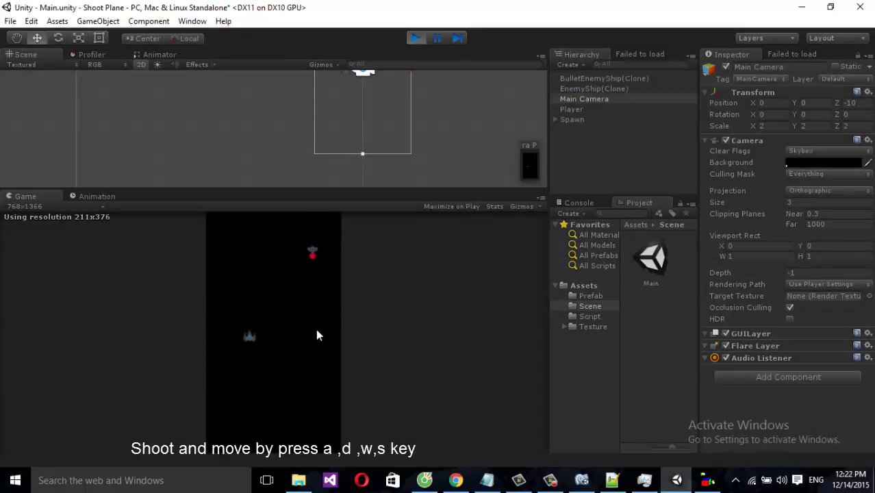
{"action": "key", "text": "d"}
{"action": "key", "text": "a"}
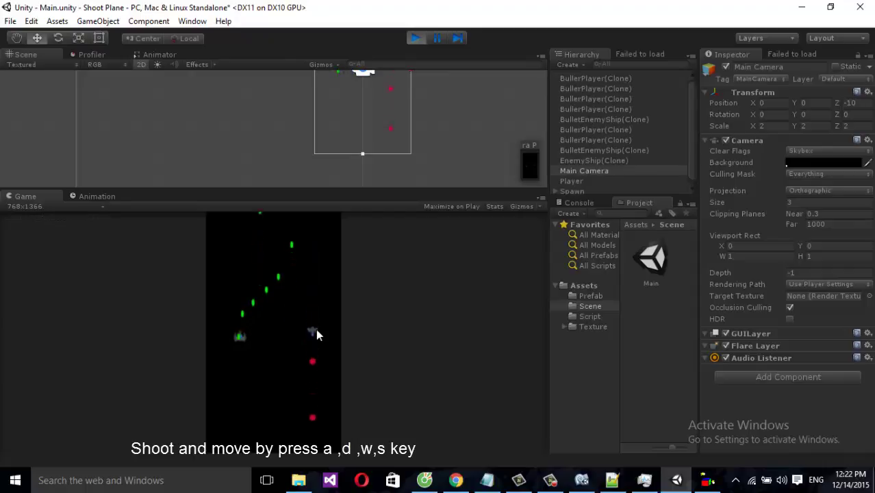
{"action": "key", "text": "d"}
{"action": "key", "text": "a"}
{"action": "key", "text": "d"}
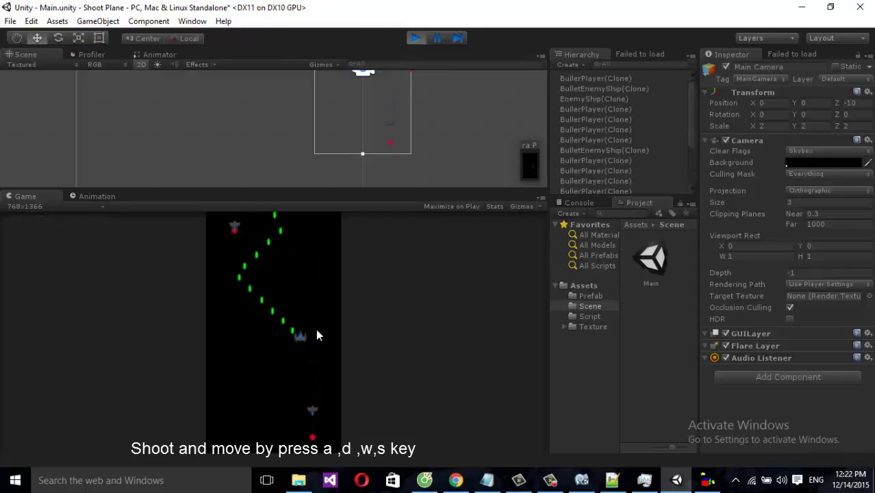
{"action": "key", "text": "a"}
{"action": "key", "text": "d"}
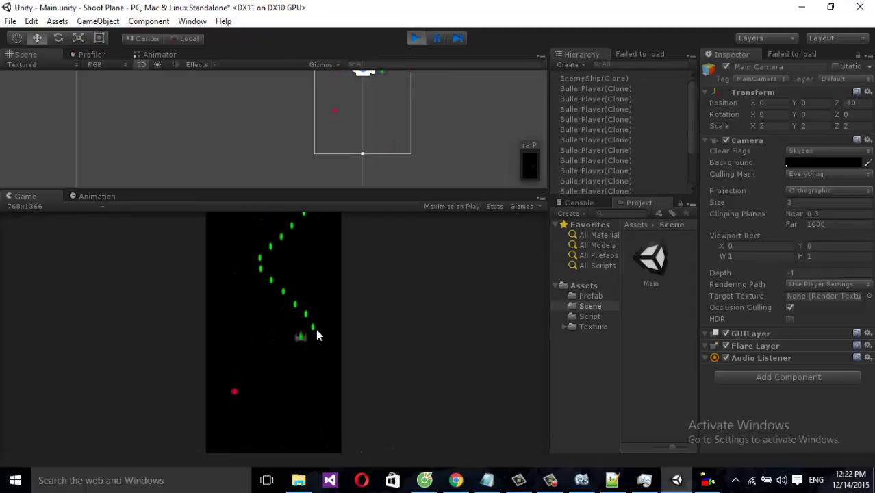
{"action": "key", "text": "a"}
{"action": "key", "text": "a"}
{"action": "key", "text": "s"}
{"action": "key", "text": "d"}
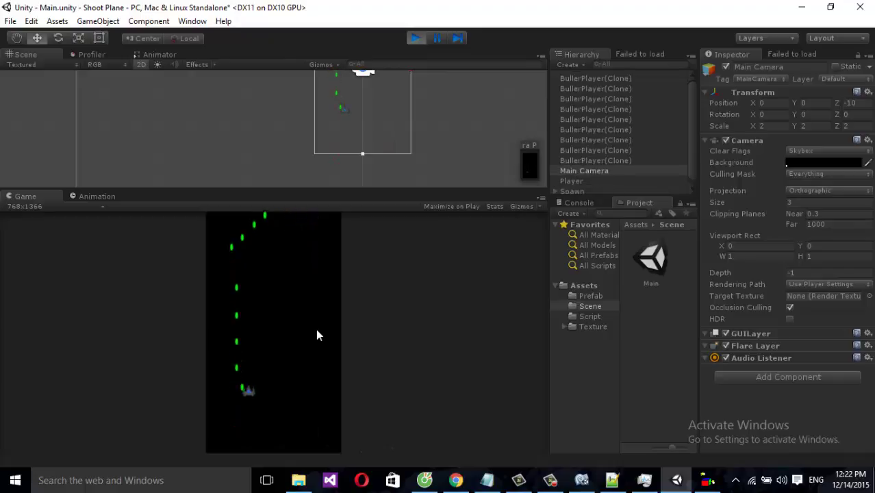
{"action": "key", "text": "a"}
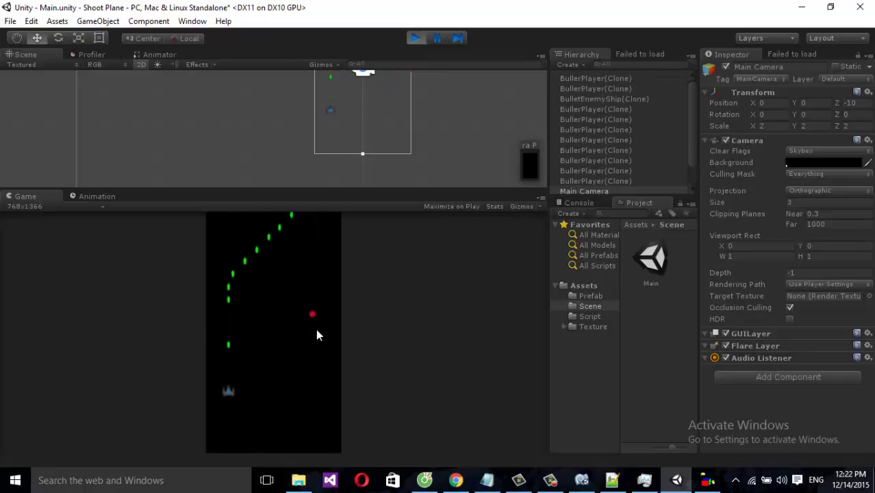
{"action": "key", "text": "s"}
{"action": "key", "text": "w"}
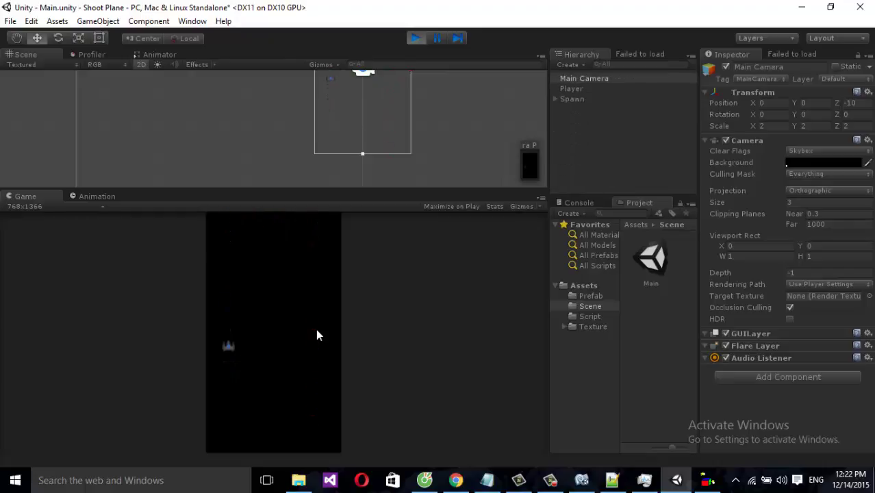
{"action": "key", "text": "d"}
{"action": "key", "text": "d"}
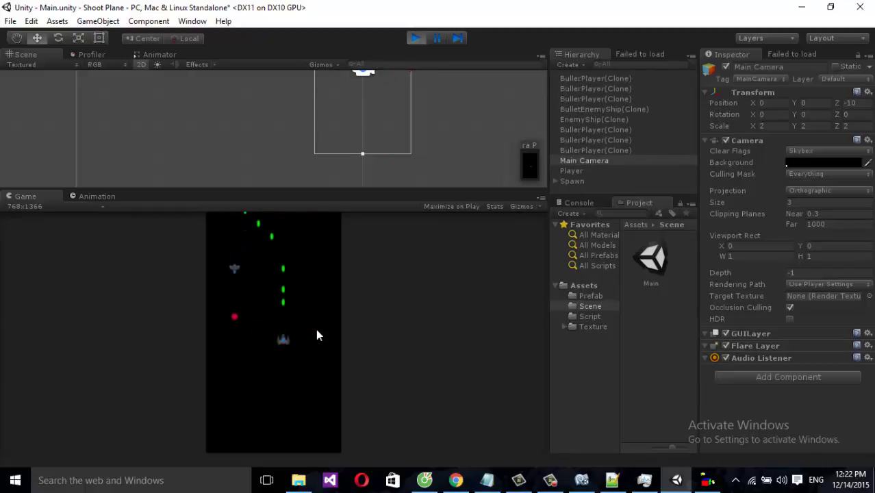
{"action": "key", "text": "w"}
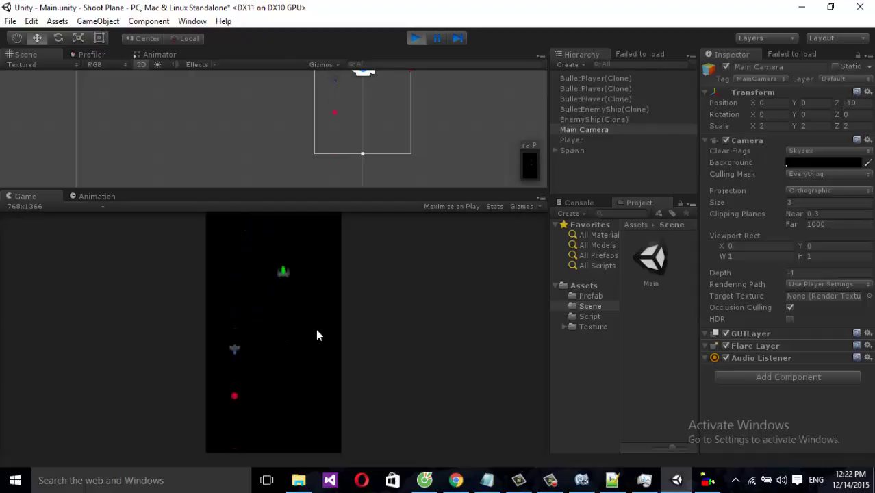
{"action": "key", "text": "s"}
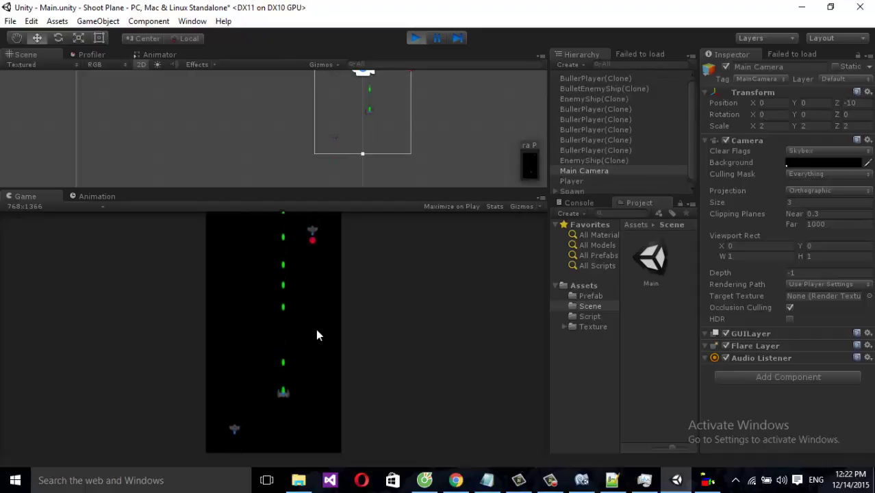
{"action": "key", "text": "a"}
{"action": "key", "text": "a"}
{"action": "key", "text": "d"}
{"action": "key", "text": "s"}
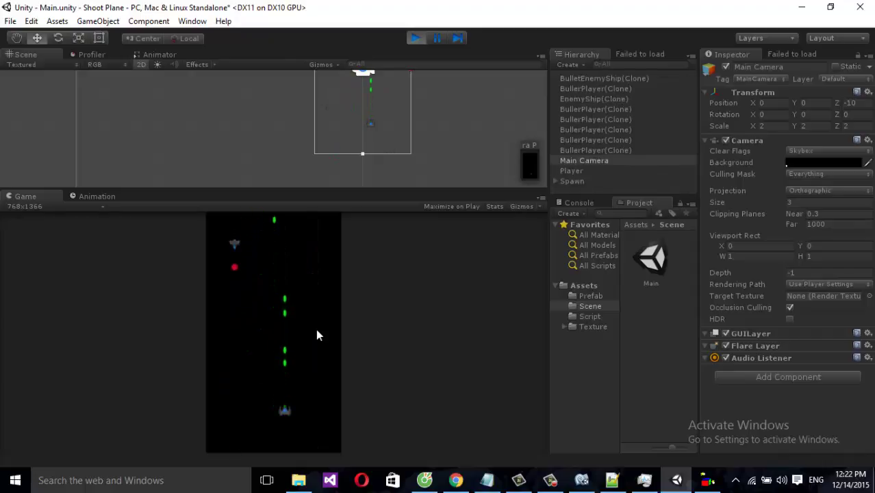
{"action": "key", "text": "w"}
{"action": "key", "text": "w"}
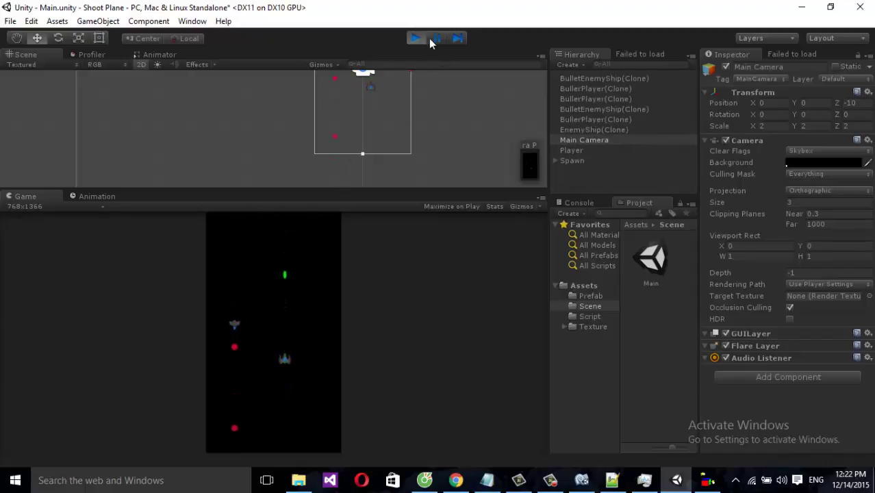
{"action": "left_click", "coordinate": [415, 39]}
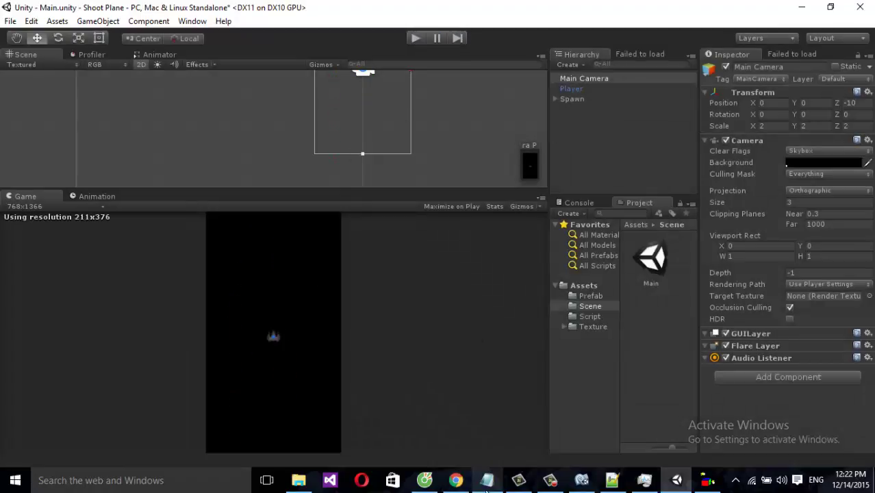
Append the closing lines 'thaks' and 'good bye see you again' to the Notepad notes.
{"action": "mouse_move", "coordinate": [487, 485]}
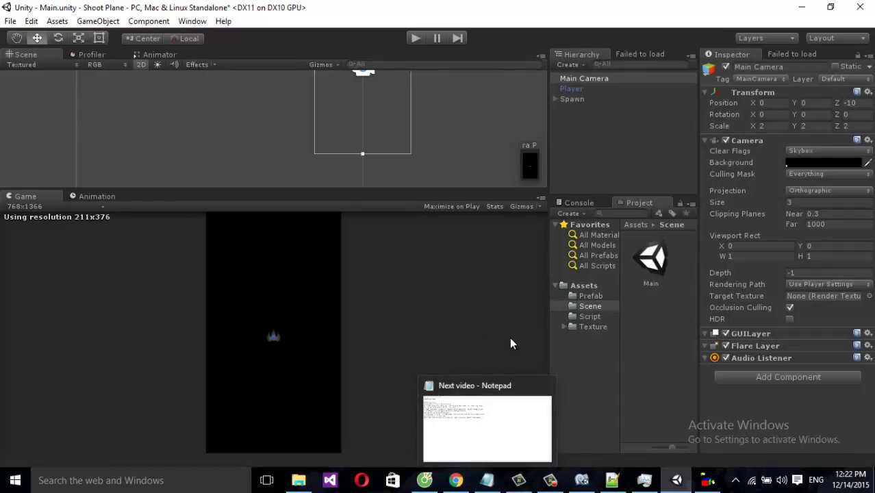
{"action": "left_click", "coordinate": [428, 424]}
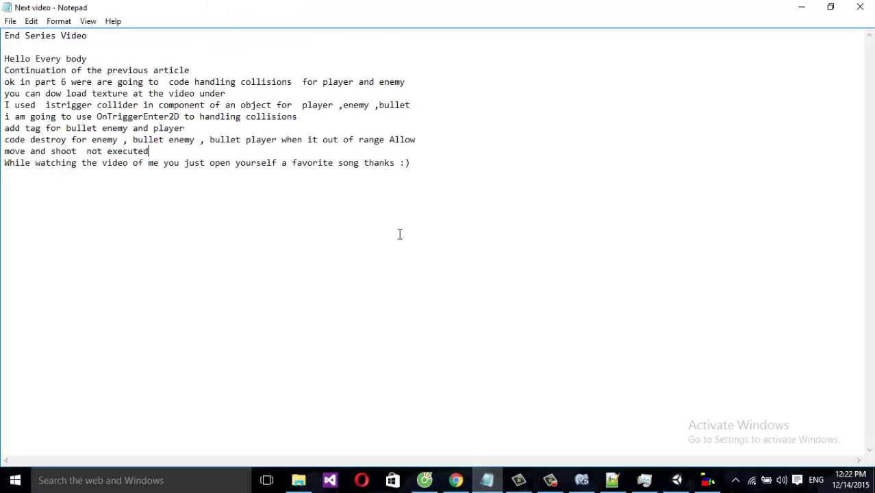
{"action": "left_click", "coordinate": [424, 163]}
{"action": "key", "text": "Return"}
{"action": "type", "text": "than"}
{"action": "type", "text": "ks"}
{"action": "key", "text": "Return"}
{"action": "type", "text": "go"}
{"action": "type", "text": "od bye"}
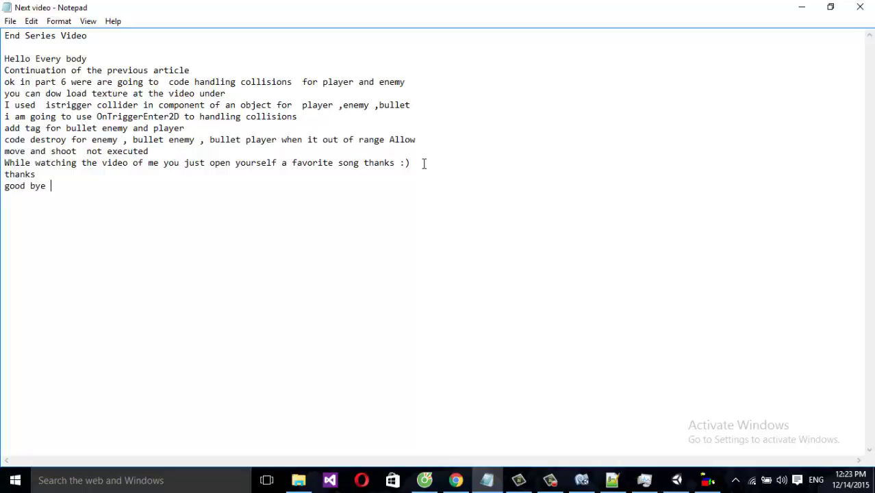
{"action": "type", "text": " s"}
{"action": "type", "text": "ee yo"}
{"action": "type", "text": "u a"}
{"action": "type", "text": "gain"}
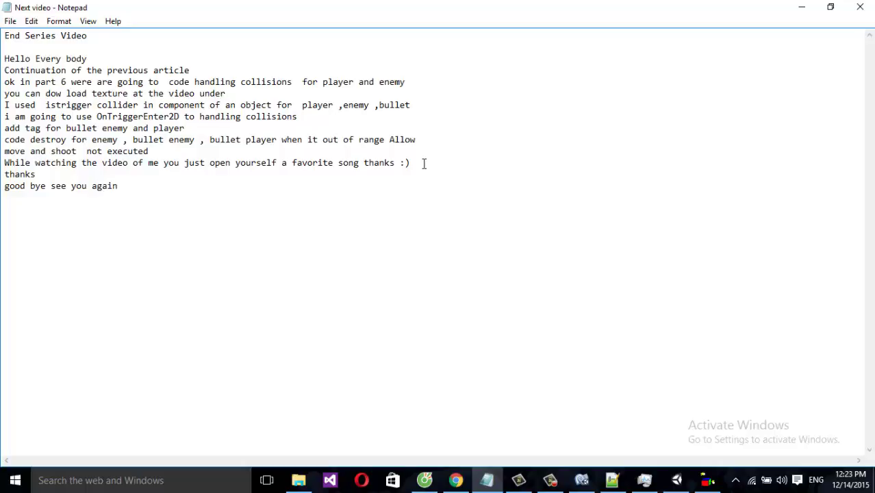